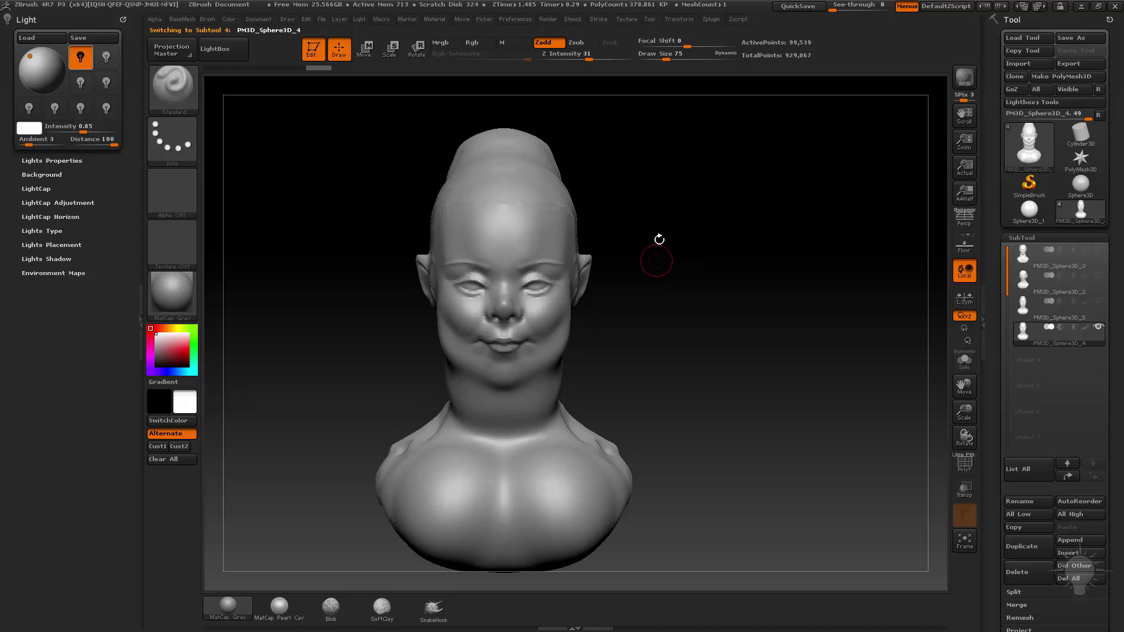
- Build up the cheeks, eye area and mouth into a rough creature face with the Clay brush at draw size 113
key("b")
key("c")
key("l")
key("s")
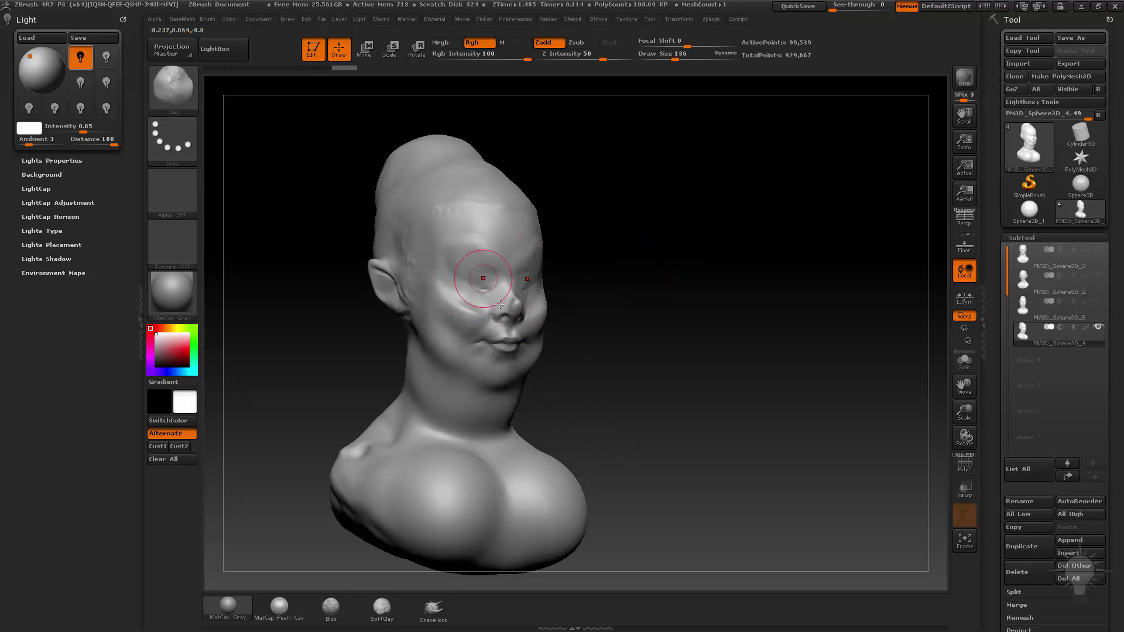
key("bracketleft")
key("bracketleft")
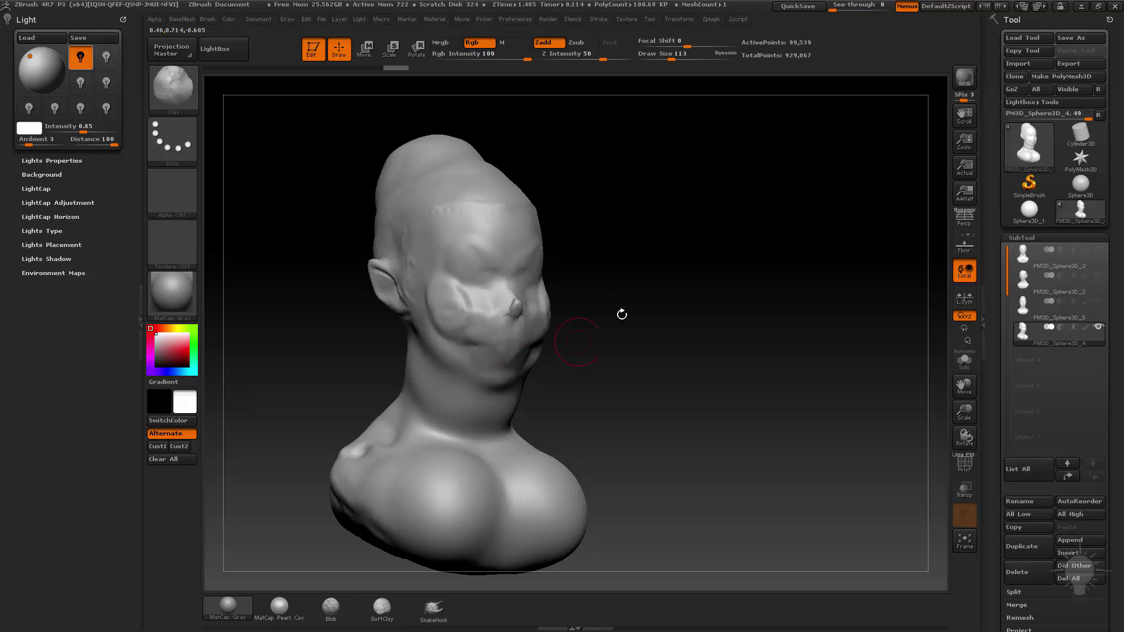
mouse_move(622, 313)
left_mouse_down()
mouse_move(515, 309)
mouse_move(498, 321)
mouse_move(503, 354)
left_mouse_up()
mouse_move(495, 316)
left_mouse_down()
mouse_move(512, 330)
mouse_move(492, 360)
left_mouse_up()
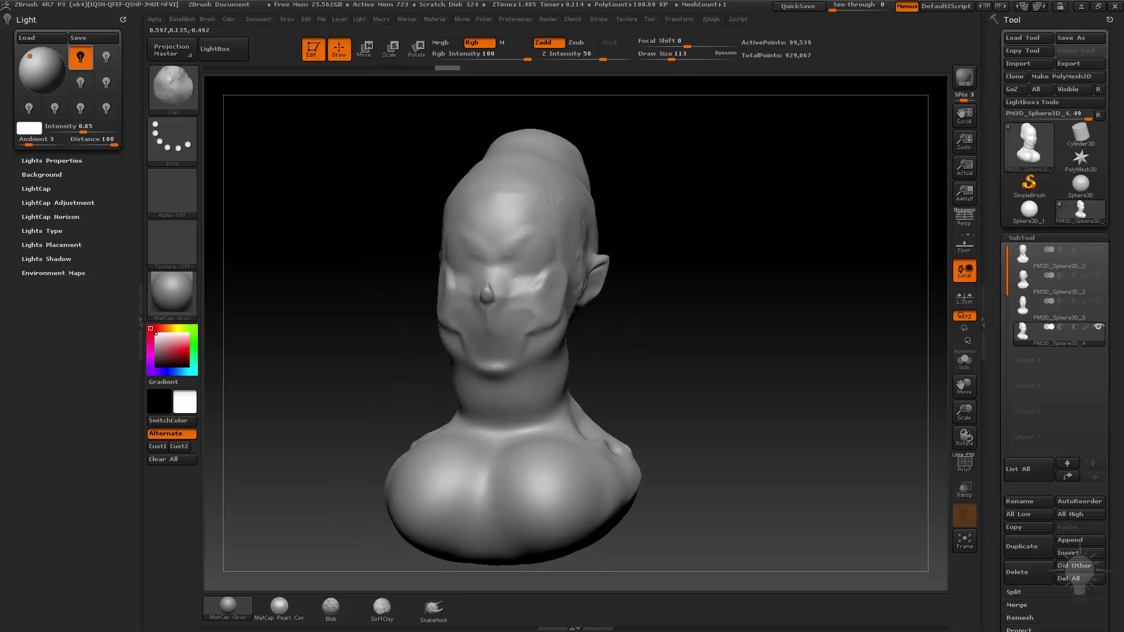
left_click_drag(515, 288, 548, 273)
mouse_move(551, 311)
left_mouse_down()
mouse_move(518, 328)
mouse_move(560, 319)
mouse_move(549, 275)
mouse_move(515, 301)
mouse_move(508, 336)
mouse_move(520, 355)
left_mouse_up()
- Sculpt fleshy folds across the cheeks and sides of the mouth with the Standard brush at draw size 62
key("b")
key("s")
key("t")
key("bracketleft")
key("bracketleft")
left_click_drag(655, 345, 527, 347)
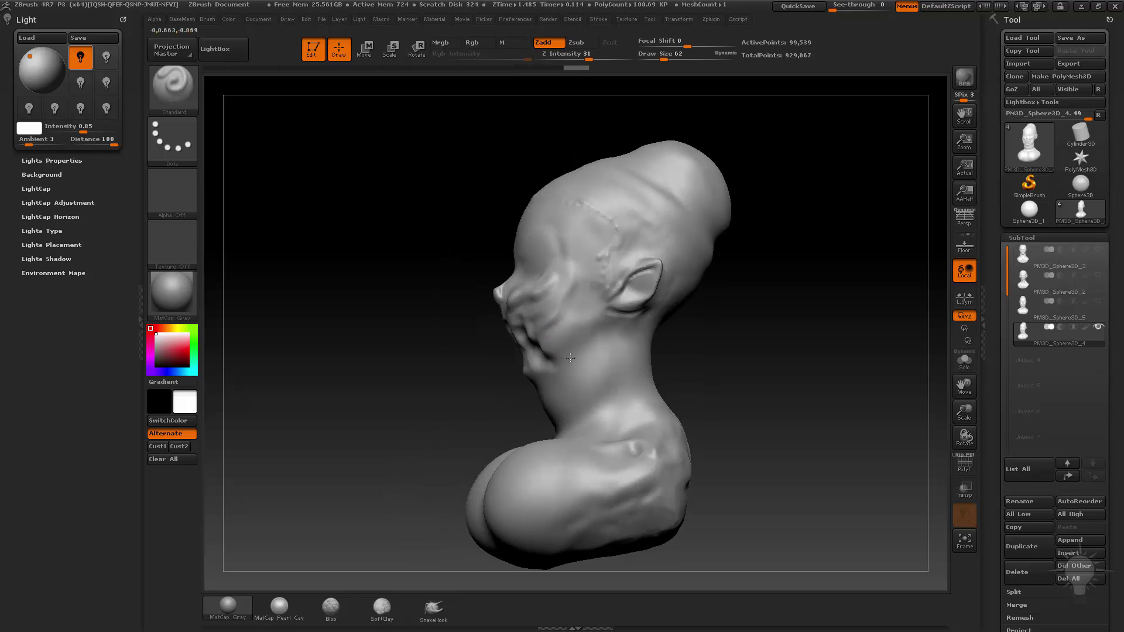
left_click_drag(596, 354, 595, 337)
mouse_move(416, 354)
left_mouse_down()
mouse_move(532, 363)
mouse_move(512, 379)
mouse_move(531, 378)
left_mouse_up()
mouse_move(644, 375)
left_mouse_down()
mouse_move(457, 380)
mouse_move(465, 390)
left_mouse_up()
- Pull the lower jaw forward into a protruding underbite with the Move brush
key("b")
key("m")
key("v")
mouse_move(414, 408)
left_mouse_down()
mouse_move(530, 401)
mouse_move(576, 370)
left_mouse_up()
left_click_drag(597, 323, 579, 329)
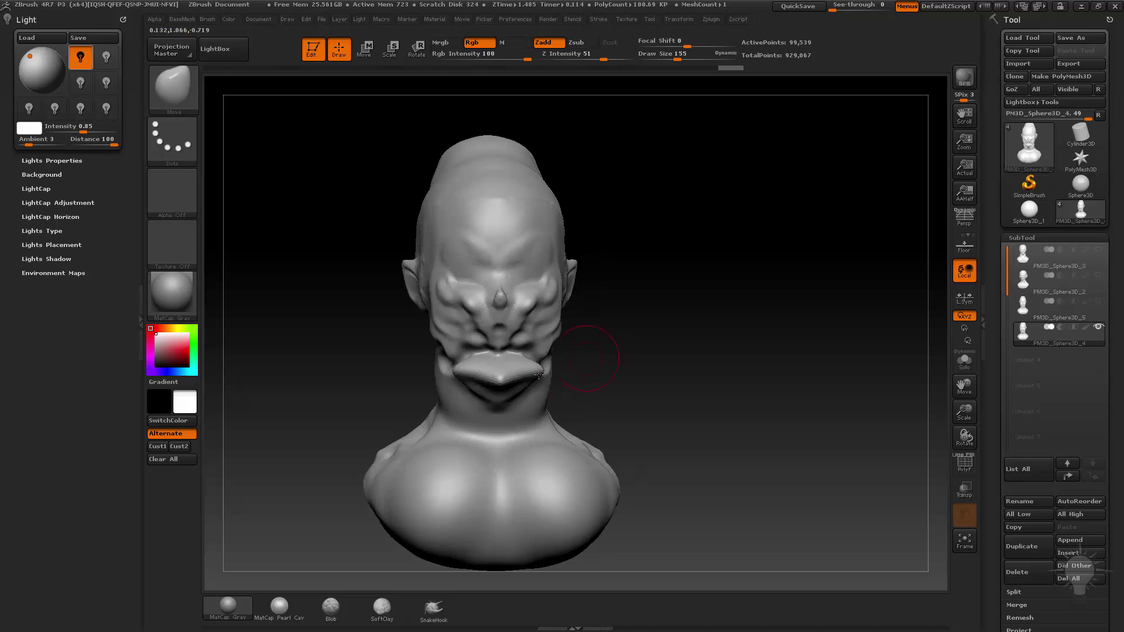
key("bracketleft")
left_click_drag(523, 401, 525, 391)
left_click_drag(530, 381, 650, 375)
key("s")
mouse_move(562, 374)
left_mouse_down()
mouse_move(552, 374)
mouse_move(592, 369)
mouse_move(554, 330)
left_mouse_up()
- Pull a pair of long upward tusks out of the lower jaw with the SnakeHook brush at draw size 97, undoing unwanted strokes
left_click(437, 606)
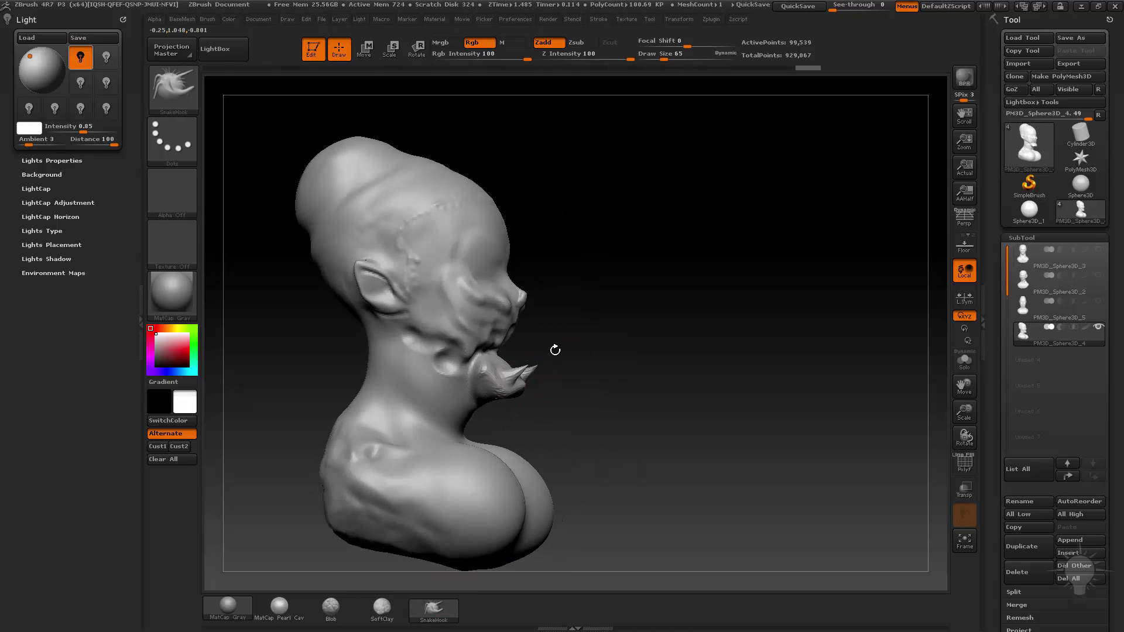
key("ctrl+z")
key("s")
left_click_drag(526, 374, 532, 374)
left_click_drag(611, 339, 509, 342)
key("ctrl+z")
left_click_drag(656, 313, 756, 325)
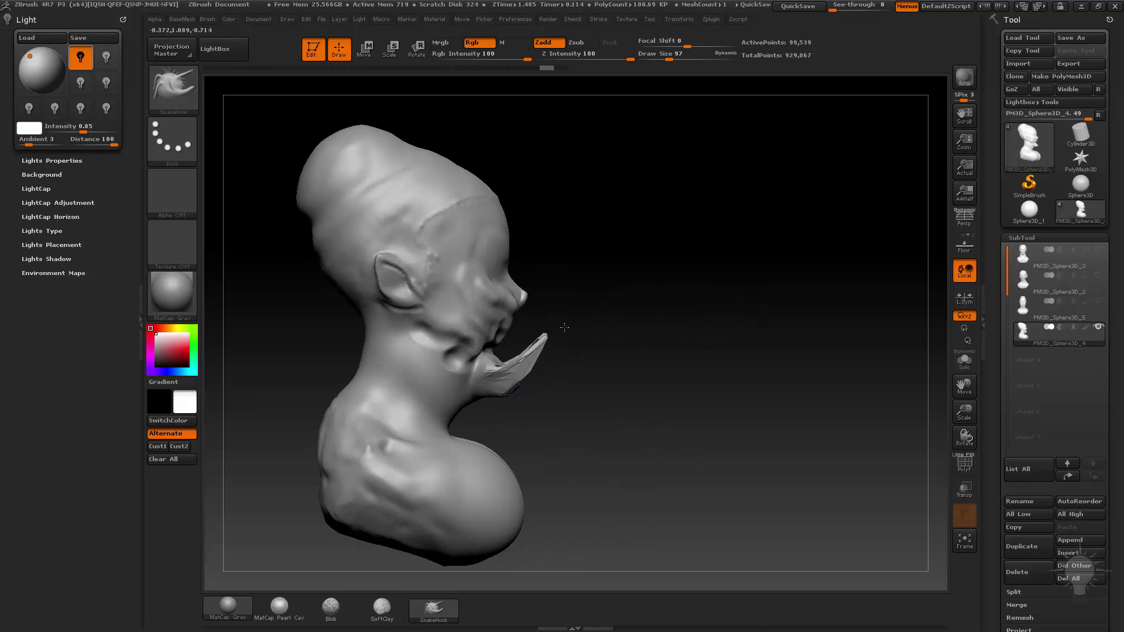
left_click_drag(673, 334, 565, 344)
left_click_drag(726, 331, 614, 358, "alt")
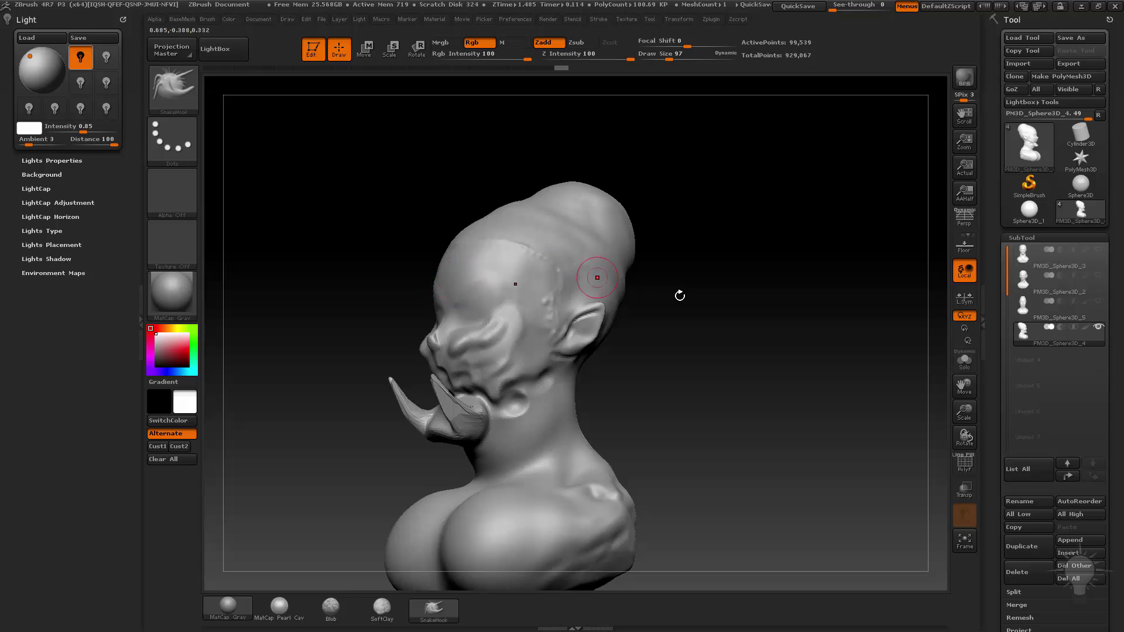
- Pull a downward-pointing tusk out of each cheek with the SnakeHook brush at draw size 97
left_click_drag(680, 295, 477, 398)
left_click_drag(625, 353, 386, 379)
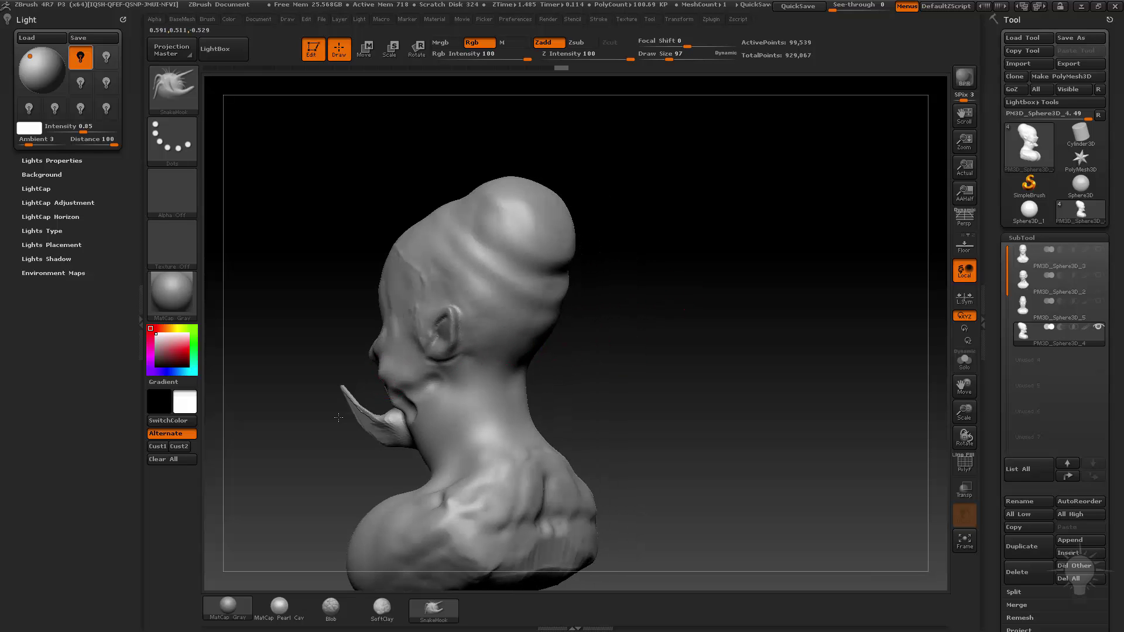
mouse_move(271, 459)
left_mouse_down()
mouse_move(509, 394)
mouse_move(635, 263)
left_mouse_up()
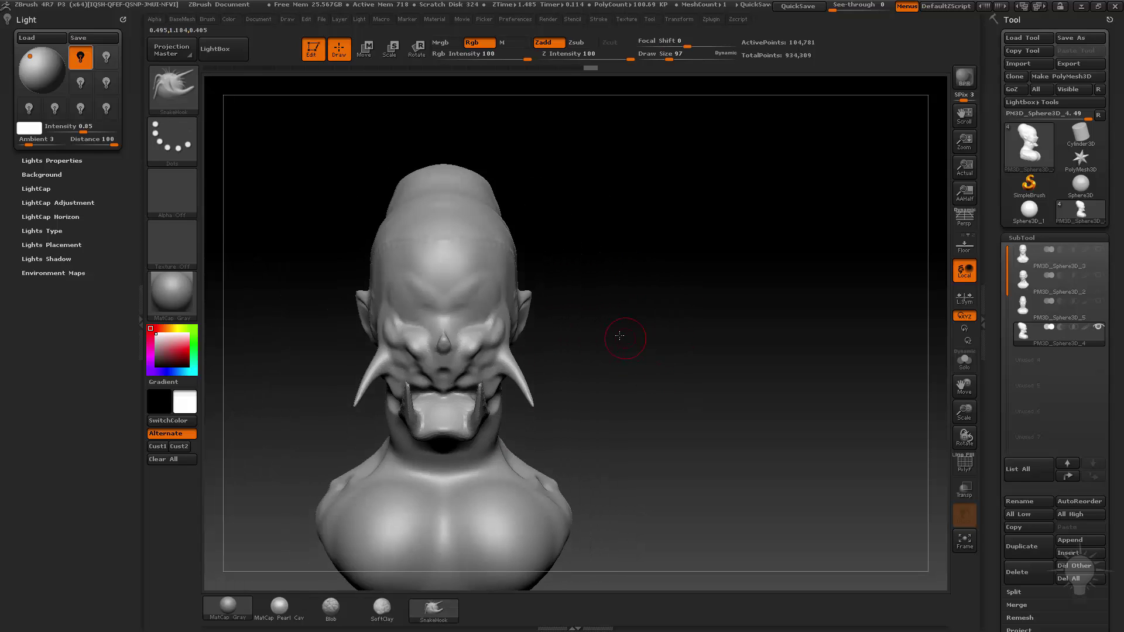
mouse_move(620, 335)
left_mouse_down()
mouse_move(616, 361)
mouse_move(651, 351)
left_mouse_up()
- Thicken the cheek and jaw tusks with the Inflate brush at draw size 238 and remesh the bust with DynaMesh
key("b")
key("i")
key("n")
key("s")
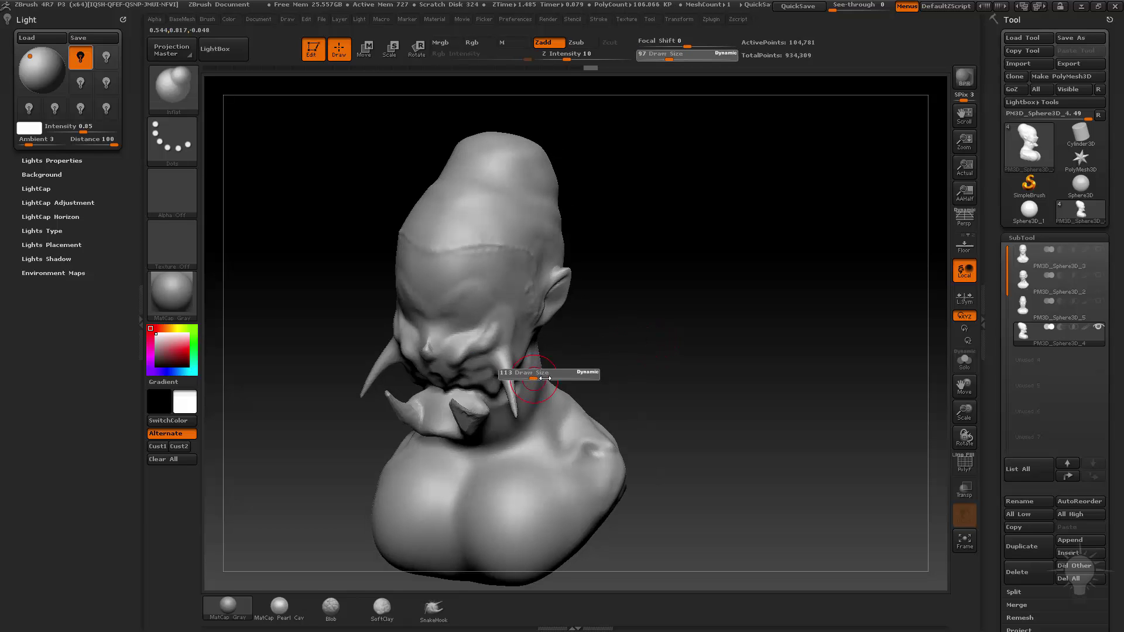
left_click(550, 379)
left_click_drag(507, 370, 513, 403)
left_click_drag(351, 425, 563, 334)
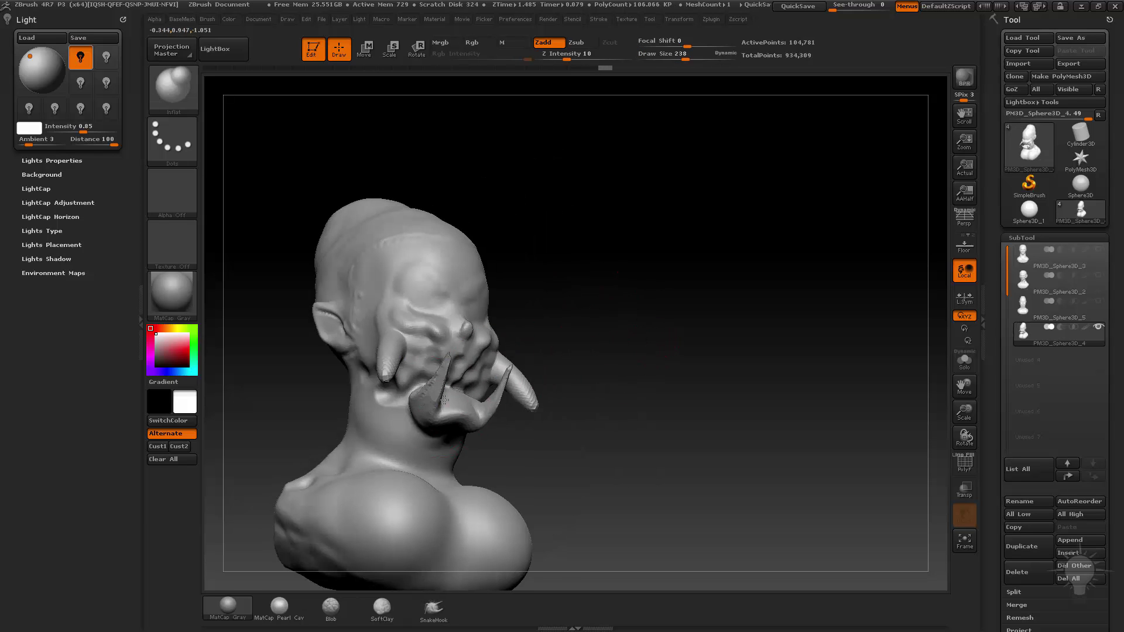
left_click_drag(445, 400, 448, 368)
left_click_drag(634, 246, 655, 270, "ctrl")
- Reshape the tusks and face with the Move brush
mouse_move(661, 357)
left_mouse_down()
mouse_move(492, 387)
mouse_move(536, 350)
left_mouse_up()
key("s")
left_click(525, 396)
key("b")
key("m")
key("v")
left_click_drag(416, 327, 605, 316)
- Sculpt round bumps and grooves on the forehead above the brows with the Standard brush
key("b")
key("s")
key("t")
key("s")
left_click(446, 350)
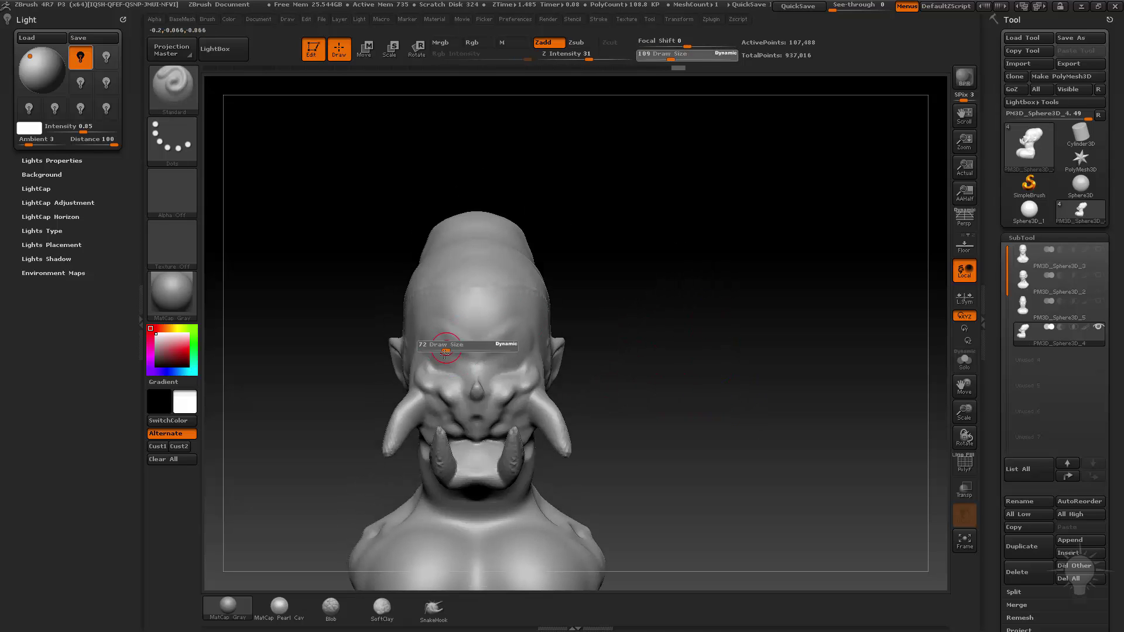
left_click_drag(375, 351, 461, 365)
key("s")
left_click(452, 359)
mouse_move(580, 309)
left_mouse_down()
mouse_move(456, 327)
mouse_move(473, 343)
mouse_move(634, 302)
mouse_move(406, 294)
mouse_move(416, 302)
left_mouse_up()
key("s")
left_click(511, 337)
- Build up the area around the eyes and nose with the Clay brush at draw size 72
key("2")
key("s")
left_click(417, 303)
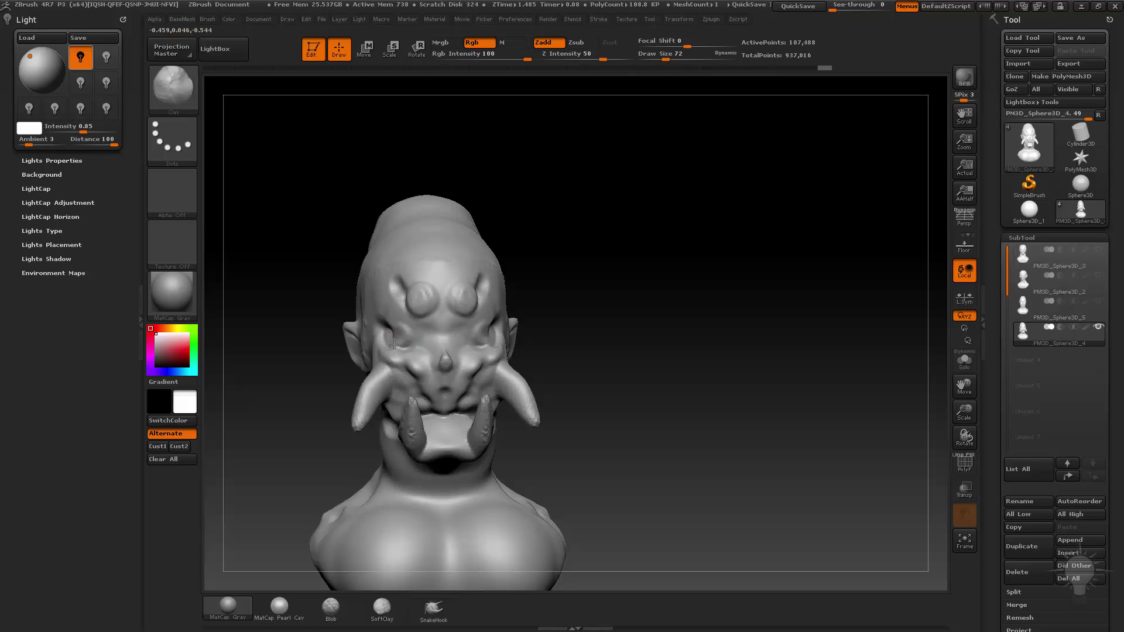
left_click_drag(571, 331, 531, 342)
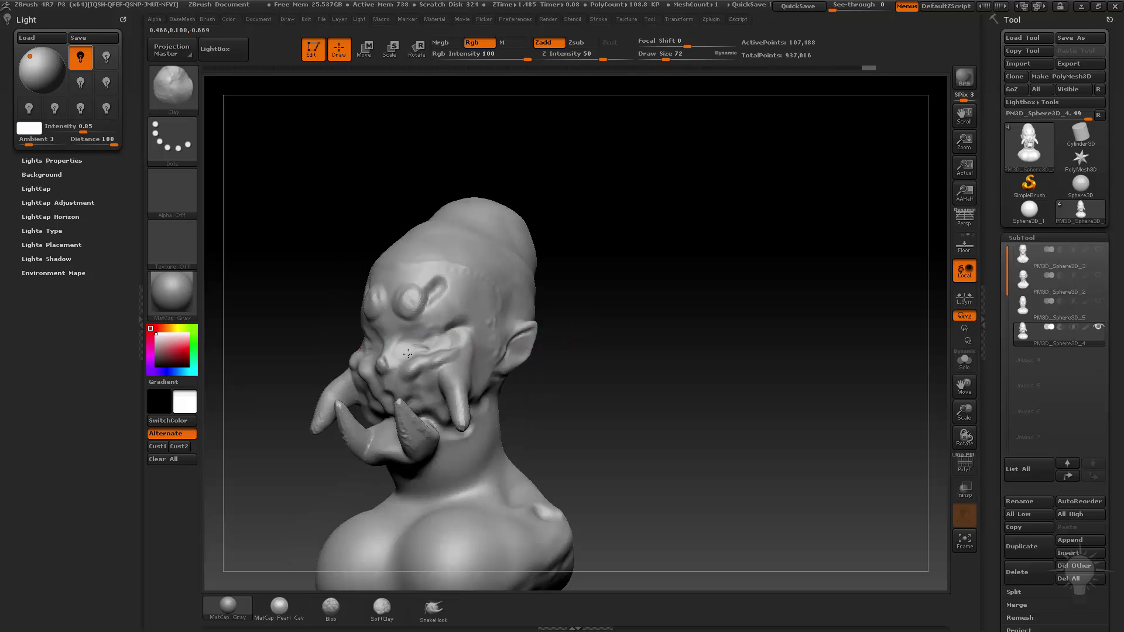
- Sculpt wrinkled folds around the eyes and nose with the Standard brush at draw size 62
key("b")
key("s")
key("t")
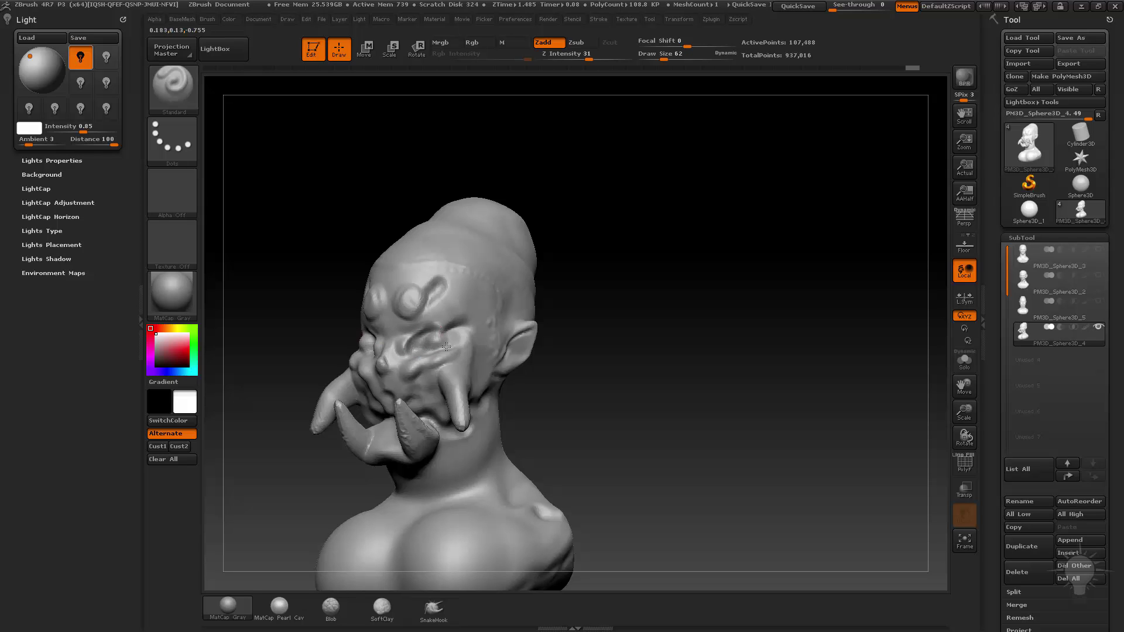
left_click_drag(632, 315, 685, 319)
mouse_move(570, 349)
left_mouse_down("alt")
mouse_move(565, 322)
mouse_move(507, 337)
left_mouse_up("alt")
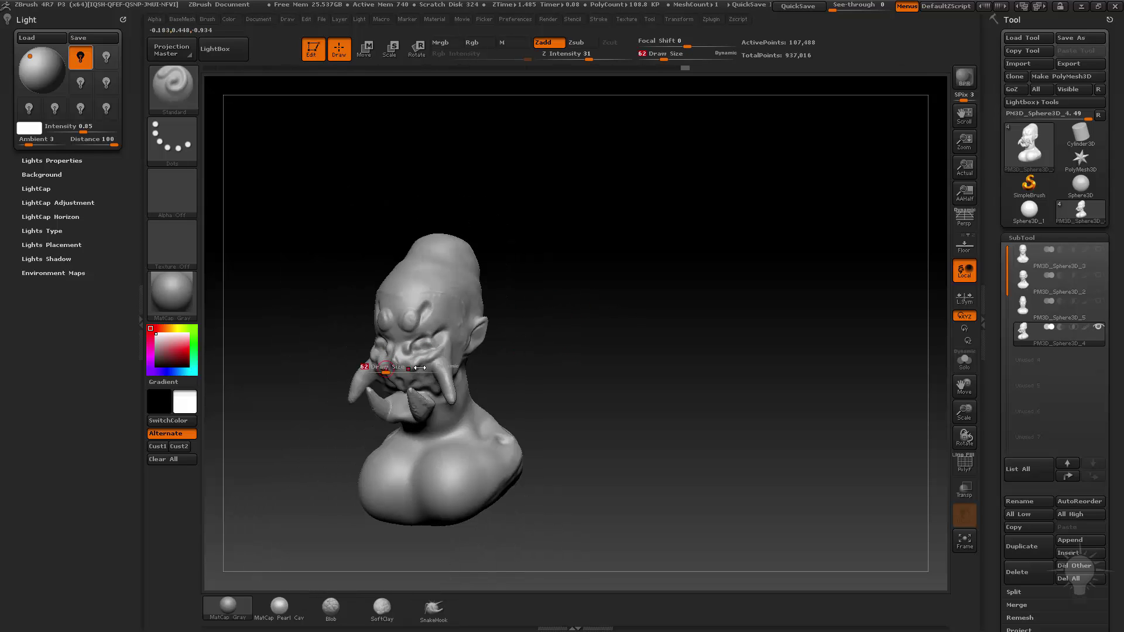
- Pull the forehead forward into an overhanging cranium with the Move brush at draw size 459
key("s")
left_click(390, 364)
key("b")
key("m")
key("v")
mouse_move(339, 314)
left_mouse_down()
mouse_move(362, 305)
mouse_move(287, 326)
mouse_move(685, 203)
mouse_move(726, 287)
left_mouse_up()
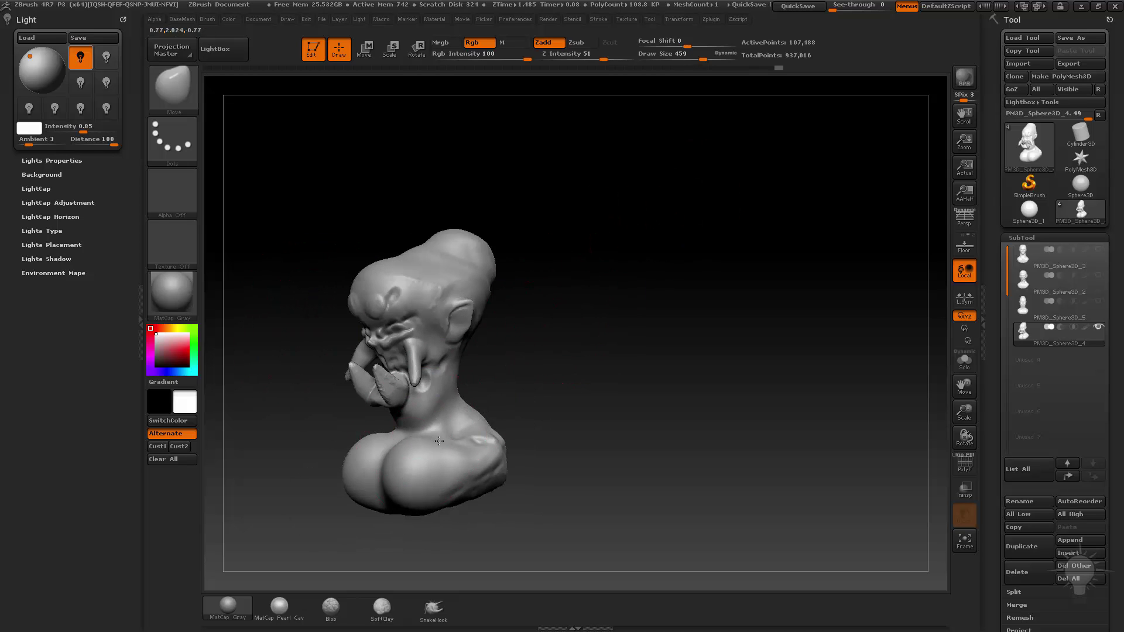
left_click_drag(650, 360, 584, 351)
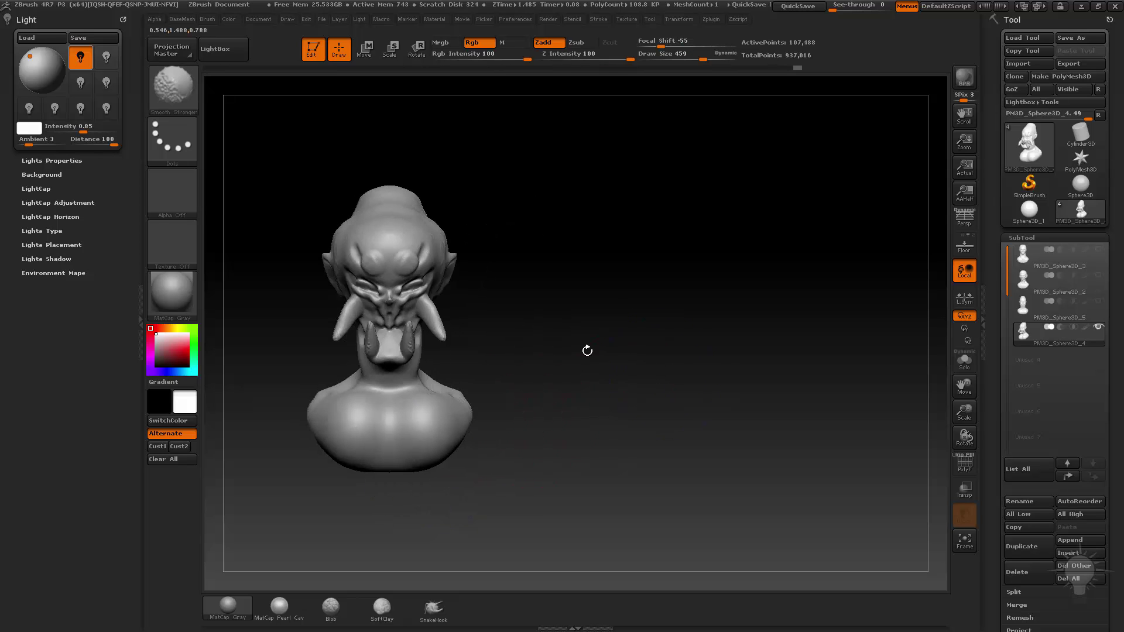
- Flatten the rounded chest into broad planes with the TrimDynamic brush at draw size 597
key("b")
key("t")
key("d")
mouse_move(512, 360)
left_mouse_down()
mouse_move(483, 442)
mouse_move(351, 436)
left_mouse_up()
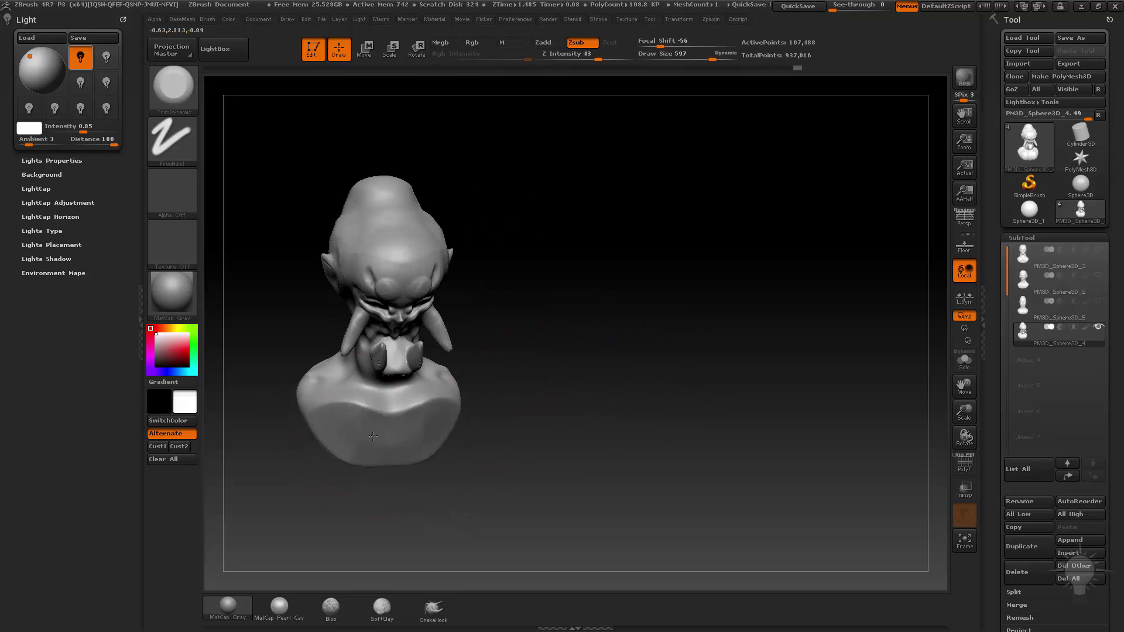
mouse_move(573, 428)
left_mouse_down()
mouse_move(515, 404)
mouse_move(442, 407)
left_mouse_up()
mouse_move(434, 421)
left_mouse_down()
mouse_move(447, 431)
mouse_move(430, 448)
left_mouse_up()
left_click_drag(514, 414, 459, 430)
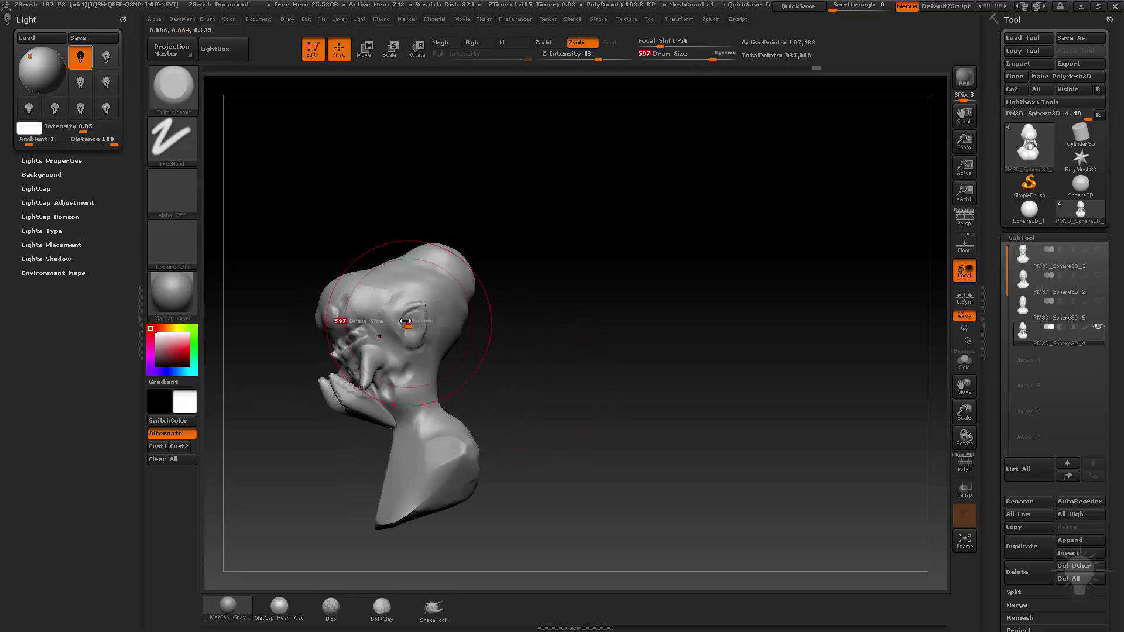
- Flatten the forehead and sides of the head into hard planes with the TrimDynamic brush, undoing an unwanted stroke
left_click_drag(349, 309, 404, 289)
left_click_drag(510, 248, 594, 261)
key("ctrl+z")
left_click_drag(511, 264, 393, 328)
mouse_move(349, 322)
left_mouse_down()
mouse_move(397, 307)
mouse_move(530, 309)
mouse_move(377, 300)
left_mouse_up()
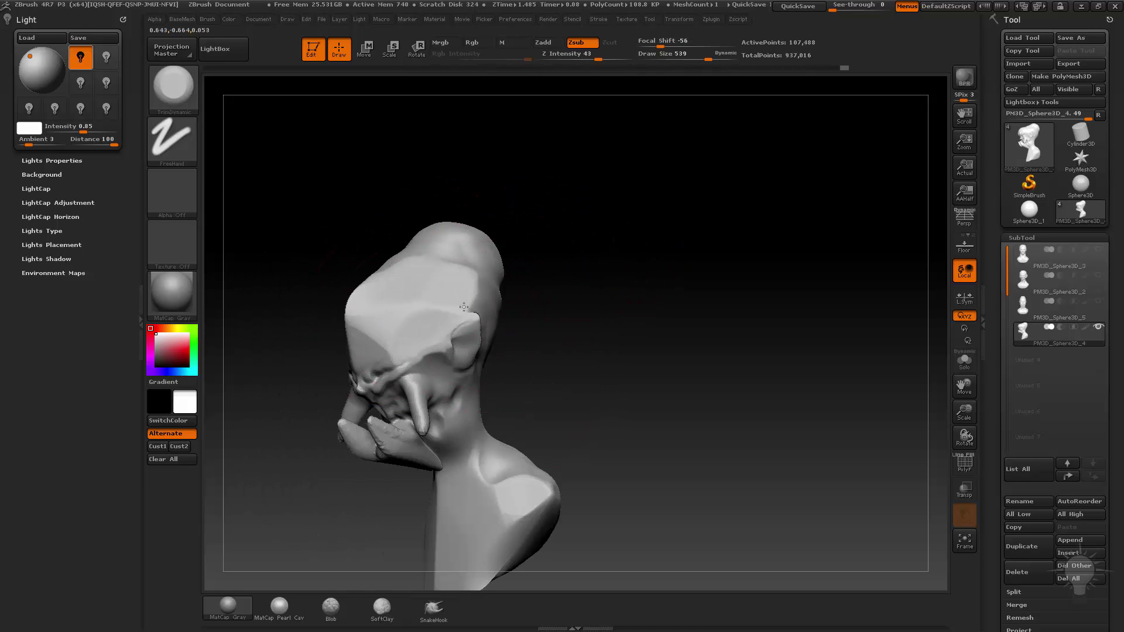
mouse_move(566, 327)
left_mouse_down()
mouse_move(617, 291)
mouse_move(507, 345)
left_mouse_up()
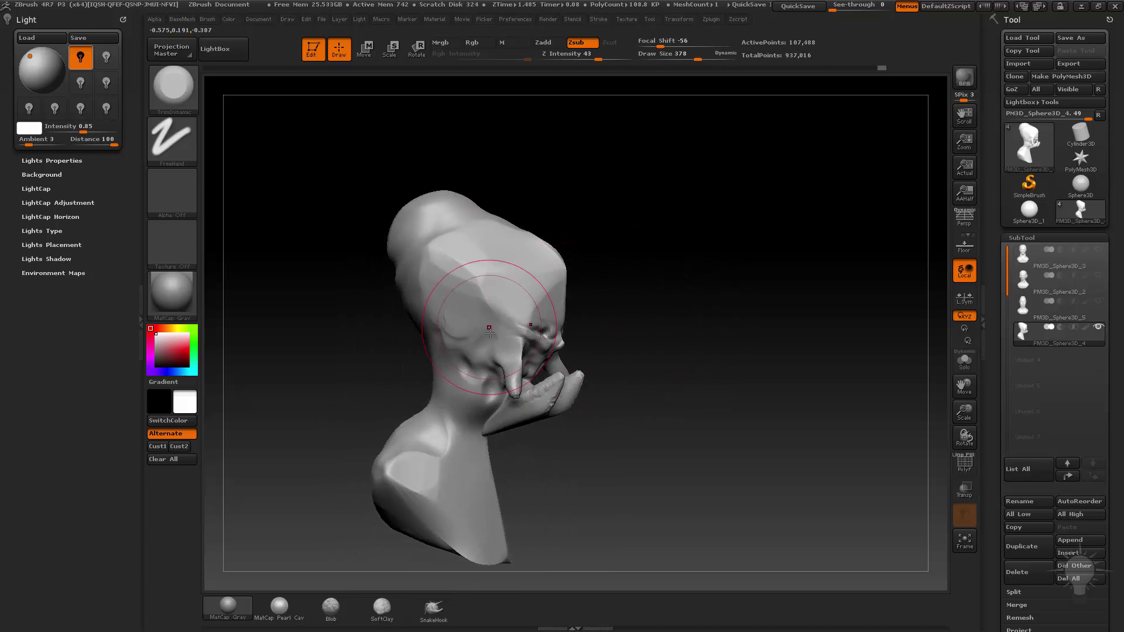
mouse_move(562, 288)
left_mouse_down()
mouse_move(529, 304)
mouse_move(562, 296)
left_mouse_up()
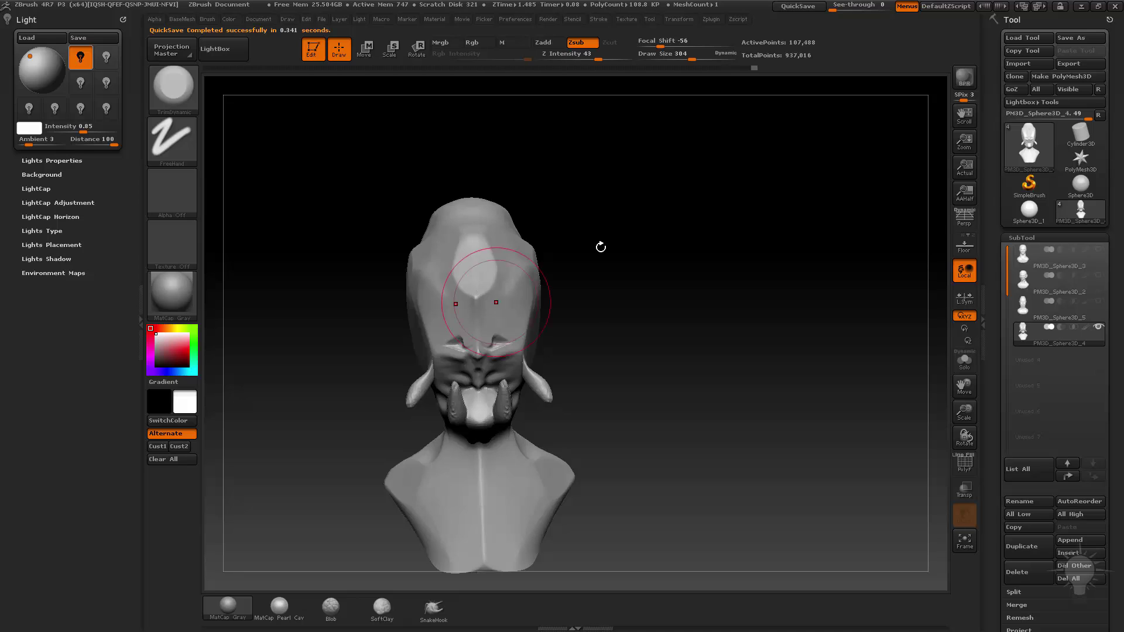
- Trim and smooth the bust's chest and base edge with the bust turned upside down
left_click_drag(603, 246, 556, 196)
mouse_move(658, 371)
left_mouse_down()
mouse_move(736, 273)
mouse_move(743, 227)
mouse_move(660, 383)
left_mouse_up()
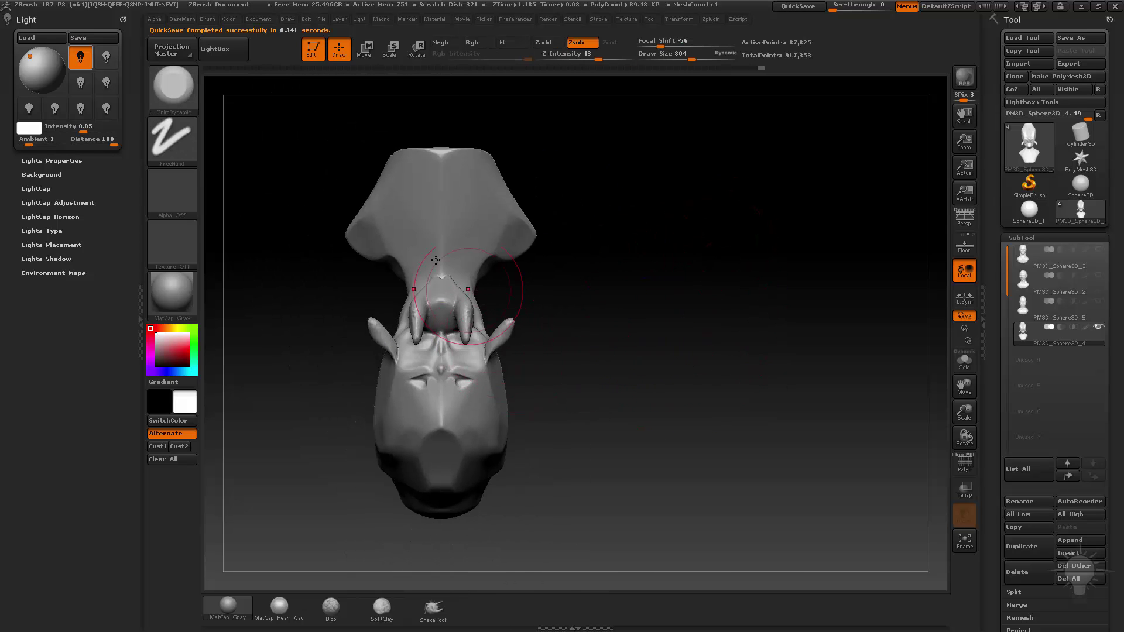
left_click_drag(564, 234, 478, 280)
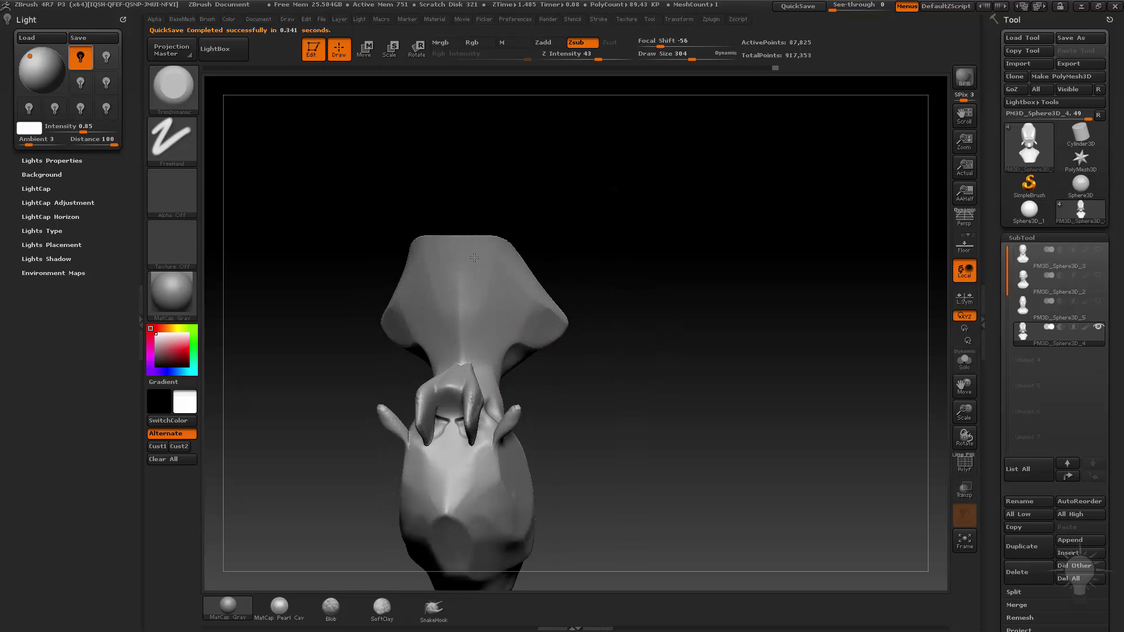
left_click_drag(630, 262, 557, 281)
left_click_drag(448, 235, 471, 244, "shift")
mouse_move(597, 234)
left_mouse_down("shift")
mouse_move(648, 223)
mouse_move(615, 252)
mouse_move(618, 217)
left_mouse_up("shift")
- Carve a new pair of eyes, brows and a nose bridge into the upside-down chest with the Standard brush
key("b")
key("s")
key("t")
left_click_drag(692, 56, 680, 55)
left_click_drag(627, 284, 656, 276, "shift")
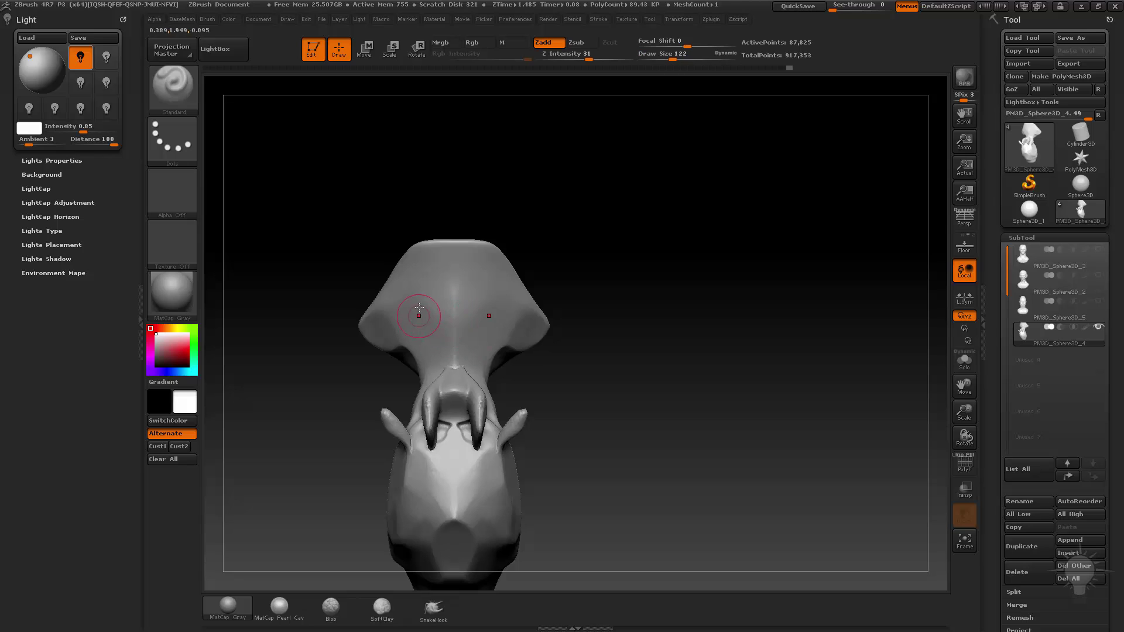
left_click_drag(433, 315, 410, 318)
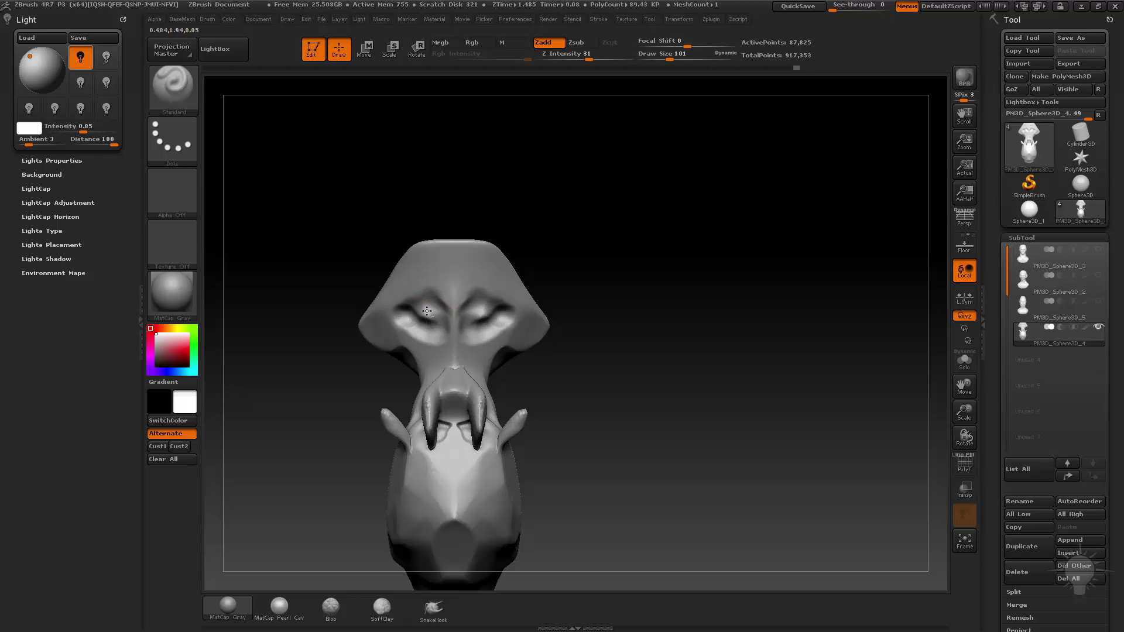
left_click_drag(582, 286, 599, 264, "alt")
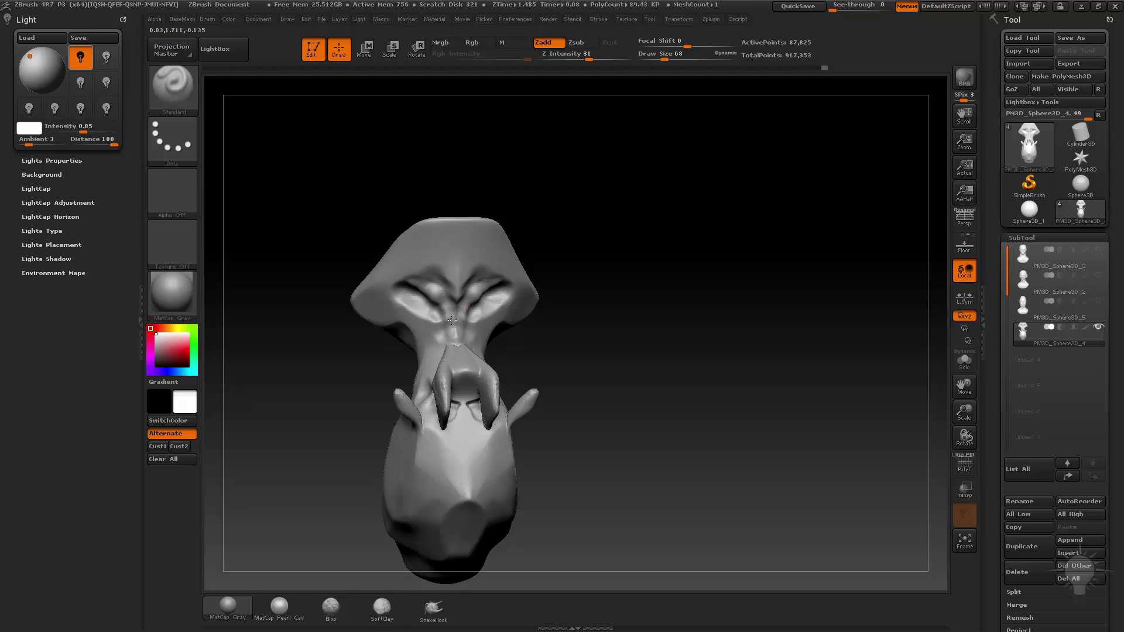
left_click_drag(453, 320, 479, 323)
- Build up the new face's nose, cheeks, mouth and heavy brow ridges with the ClayTubes brush
mouse_move(568, 346)
left_mouse_down()
mouse_move(574, 369)
mouse_move(506, 372)
mouse_move(500, 342)
mouse_move(454, 339)
mouse_move(510, 339)
mouse_move(487, 423)
mouse_move(632, 359)
left_mouse_up()
key("b")
key("c")
key("t")
key("s")
mouse_move(451, 375)
left_mouse_down()
mouse_move(418, 336)
mouse_move(462, 409)
left_mouse_up()
mouse_move(404, 287)
left_mouse_down()
mouse_move(449, 241)
mouse_move(442, 255)
left_mouse_up()
left_click_drag(568, 168, 547, 336)
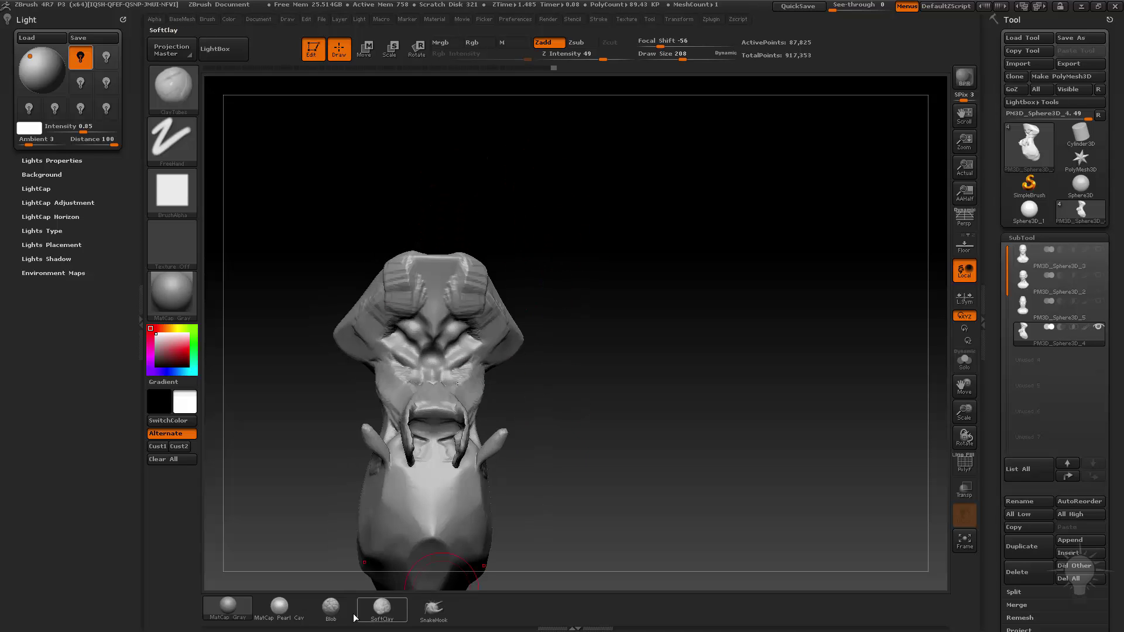
- Pull a pair of curved horns out of the brow ridges with the SnakeHook brush at draw size 226
left_click(433, 611)
left_click_drag(567, 269, 540, 280)
key("s")
mouse_move(510, 285)
left_mouse_down()
mouse_move(501, 212)
mouse_move(538, 188)
left_mouse_up()
mouse_move(582, 225)
left_mouse_down()
mouse_move(497, 241)
mouse_move(586, 195)
left_mouse_up()
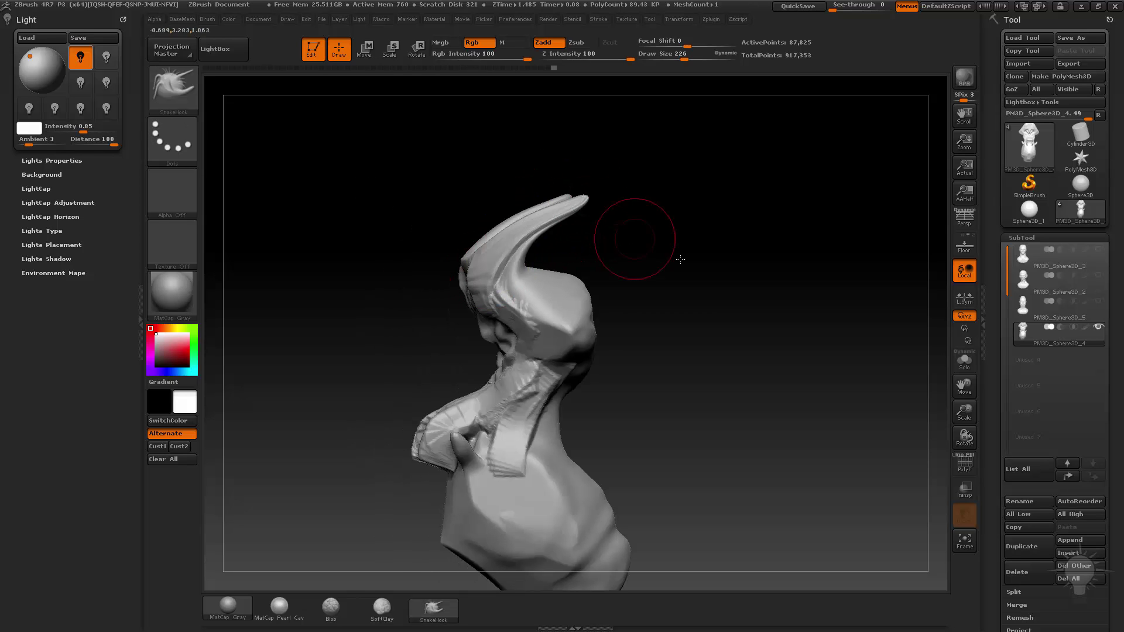
mouse_move(680, 258)
left_mouse_down()
mouse_move(652, 289)
mouse_move(644, 261)
mouse_move(501, 252)
mouse_move(473, 225)
left_mouse_up()
- Bulk up the horns and brow forms with the ClayTubes brush at draw size 155
key("b")
key("c")
key("t")
key("s")
key("s")
left_click_drag(523, 275, 505, 293)
mouse_move(620, 275)
left_mouse_down("shift")
mouse_move(650, 230)
mouse_move(630, 199)
left_mouse_up("shift")
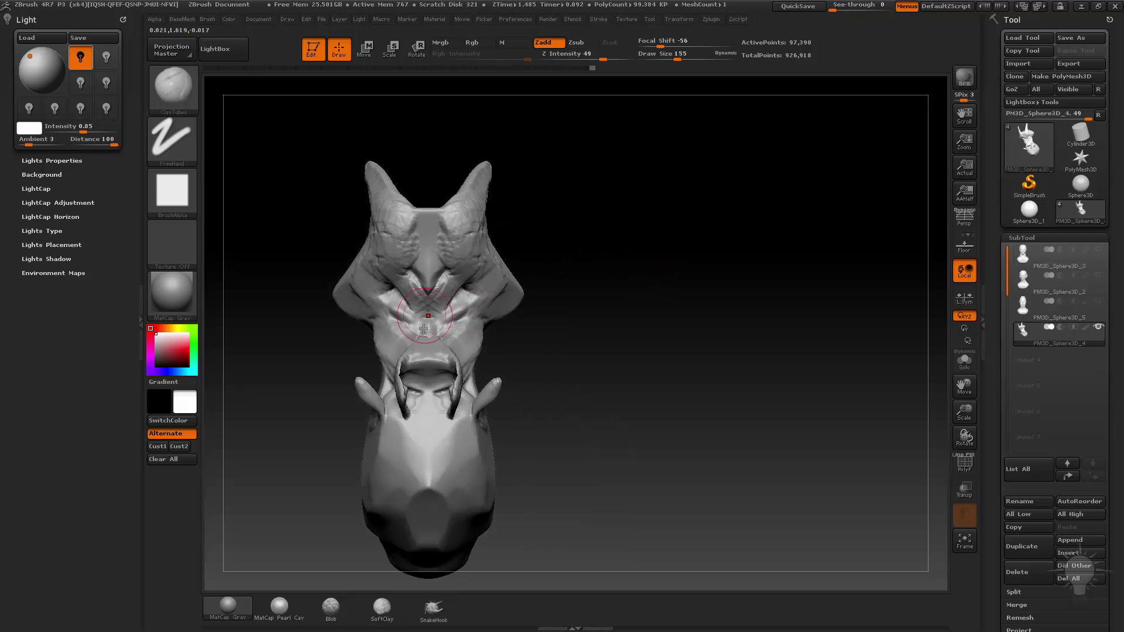
- Carve the eye sockets and shape the nose of the upper face with the Standard brush
key("b")
key("s")
key("t")
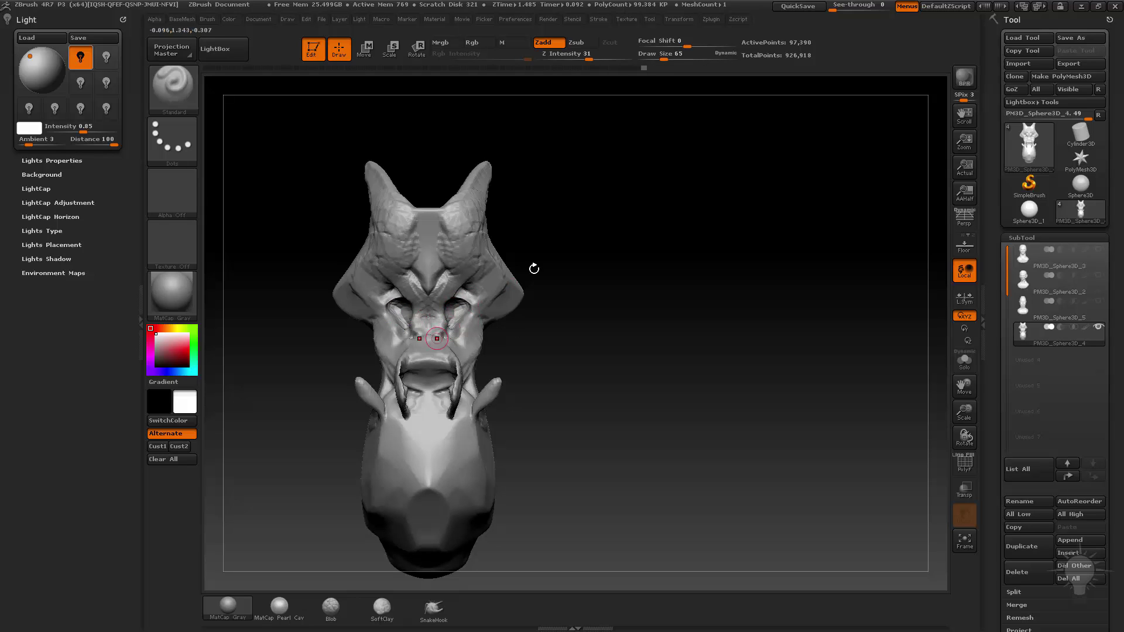
left_click_drag(534, 269, 498, 311)
key("s")
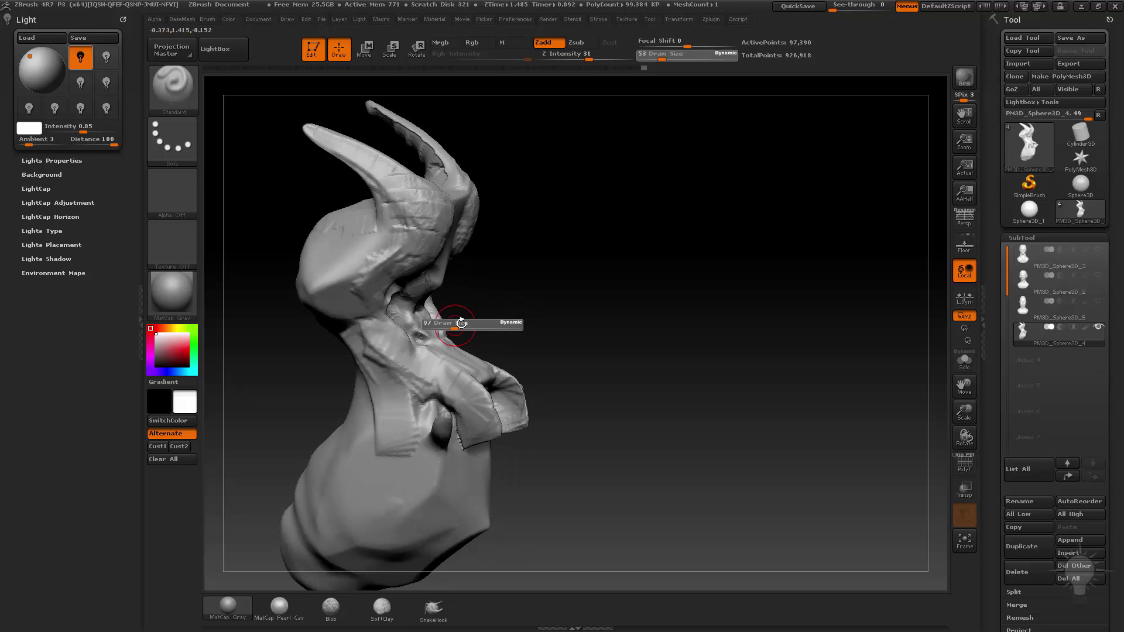
- Reshape the nose and muzzle of the upper face with the Move brush
key("b")
key("m")
key("v")
left_click_drag(422, 319, 431, 318)
left_click_drag(503, 316, 504, 329)
mouse_move(588, 308)
left_mouse_down()
mouse_move(599, 311)
mouse_move(582, 301)
mouse_move(615, 296)
mouse_move(625, 308)
mouse_move(653, 265)
mouse_move(691, 284)
mouse_move(670, 269)
left_mouse_up()
key("b")
key("s")
key("t")
key("s")
- Thicken the large tusks beside the mouth with the Inflat brush and smooth their surfaces
key("b")
key("i")
key("n")
key("s")
left_click_drag(476, 351, 494, 350)
mouse_move(652, 322)
left_mouse_down()
mouse_move(632, 318)
mouse_move(698, 283)
mouse_move(596, 313)
left_mouse_up()
key("s")
left_click_drag(527, 310, 541, 342, "shift")
left_click_drag(635, 313, 586, 343)
left_click_drag(541, 319, 578, 287, "shift")
mouse_move(771, 281)
left_mouse_down()
mouse_move(694, 321)
mouse_move(700, 344)
left_mouse_up()
- Round out the nose tip with the Standard brush and smooth the area around the eye socket
key("b")
key("s")
key("t")
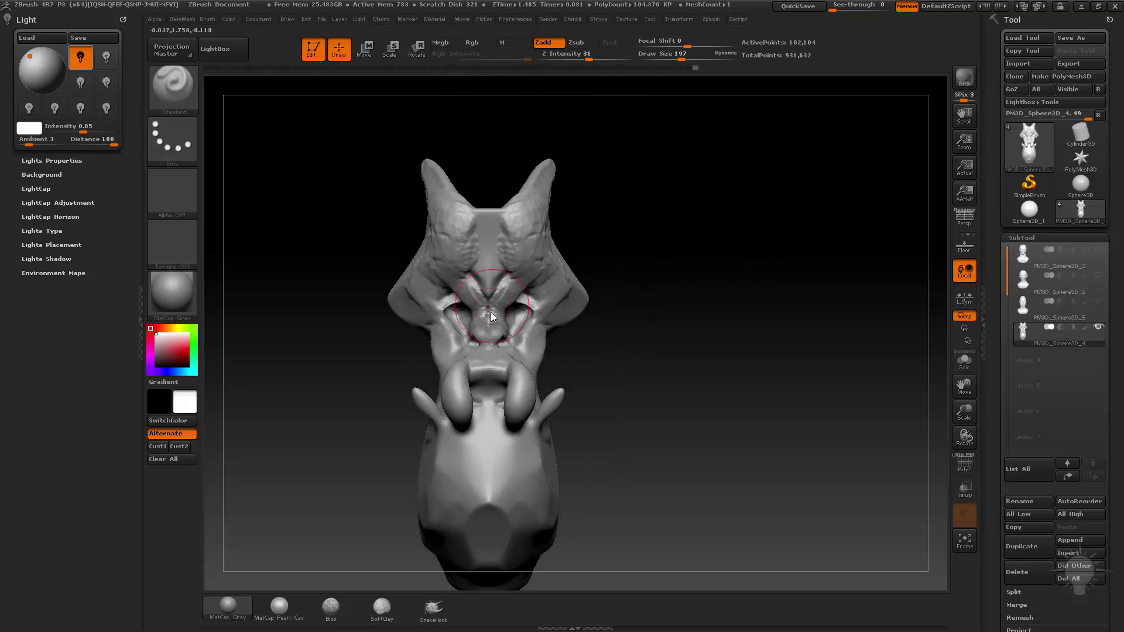
key("s")
left_click_drag(491, 311, 482, 311)
left_click_drag(650, 264, 656, 293, "alt")
left_click_drag(435, 319, 452, 312, "shift")
- Define the eyelid rims and brow folds around the eye sockets with the Standard brush at a draw size of about 30
mouse_move(702, 246)
left_mouse_down("alt")
mouse_move(711, 266)
mouse_move(761, 237)
left_mouse_up("alt")
key("s")
left_click_drag(456, 321, 451, 321)
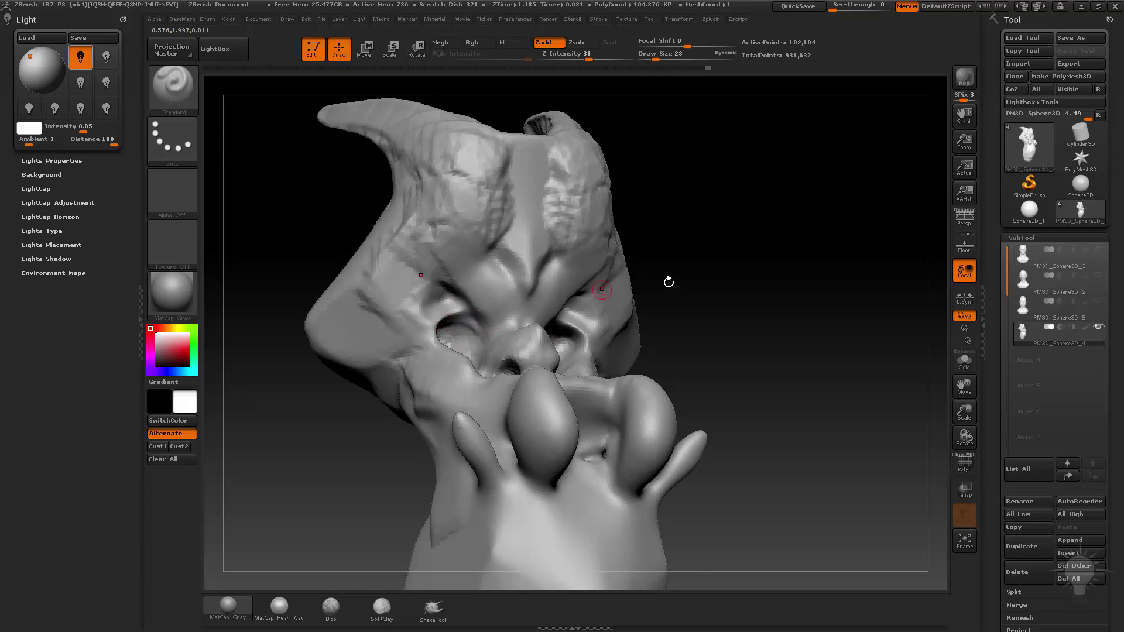
left_click_drag(669, 282, 466, 330, "shift")
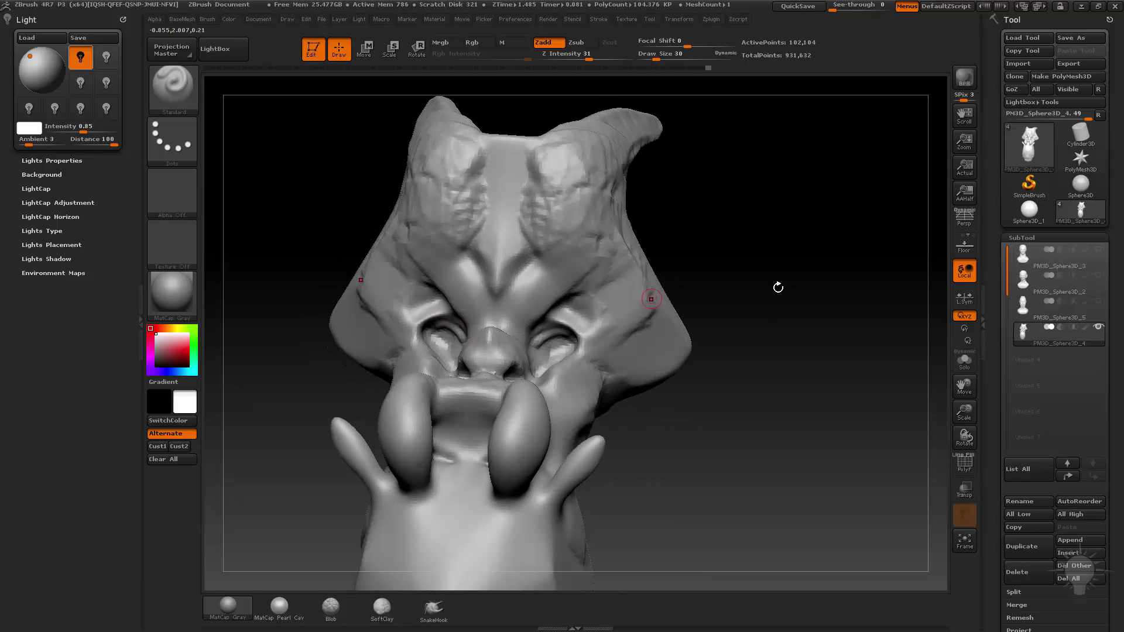
left_click_drag(778, 287, 539, 336)
mouse_move(689, 255)
left_mouse_down()
mouse_move(540, 346)
mouse_move(541, 335)
left_mouse_up()
left_click_drag(698, 274, 710, 270, "shift")
- Fill the eye sockets with the Clay brush at draw size 59
key("b")
key("c")
key("l")
key("s")
mouse_move(550, 336)
left_mouse_down()
mouse_move(540, 335)
mouse_move(553, 342)
left_mouse_up()
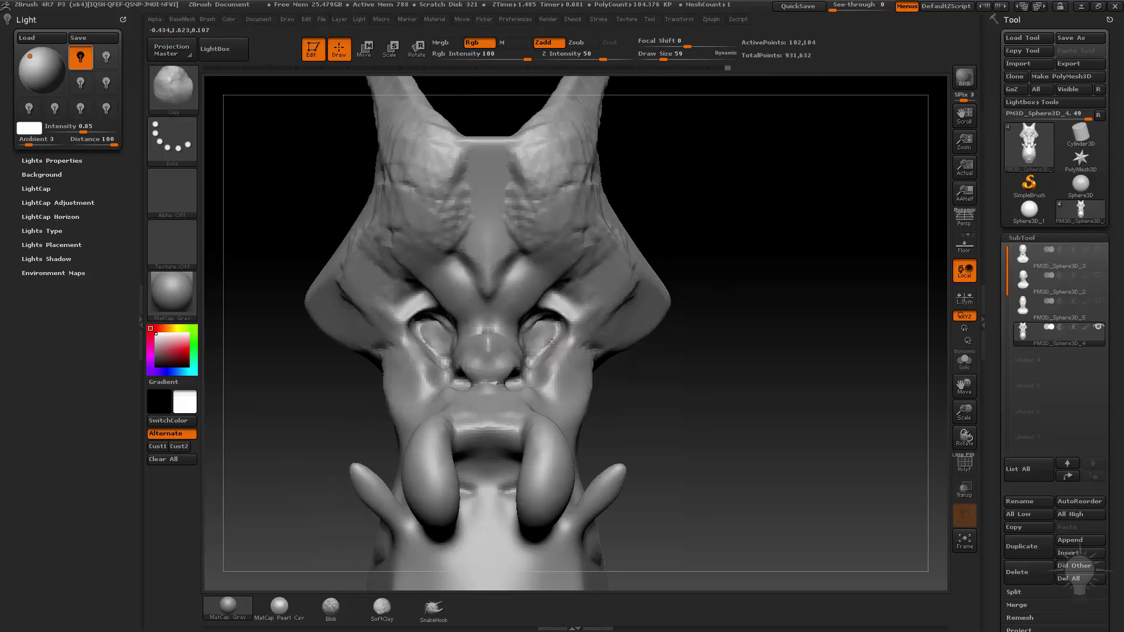
- Sculpt fine folds inside the eye sockets with the Standard brush at draw size 26
key("b")
key("s")
key("t")
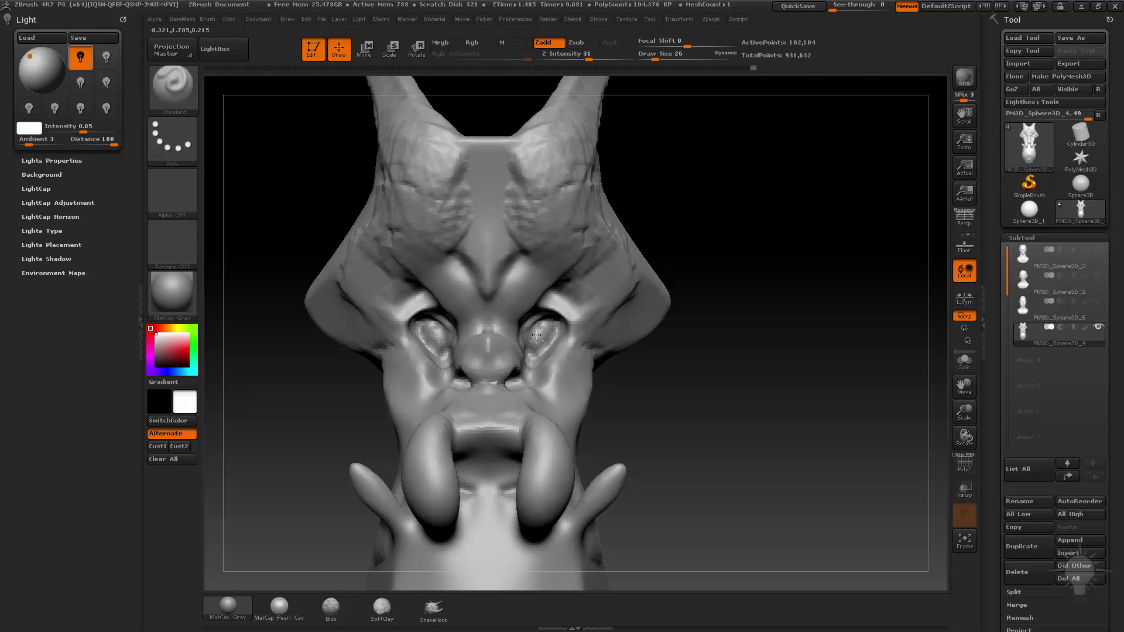
left_click_drag(545, 328, 537, 349, "shift")
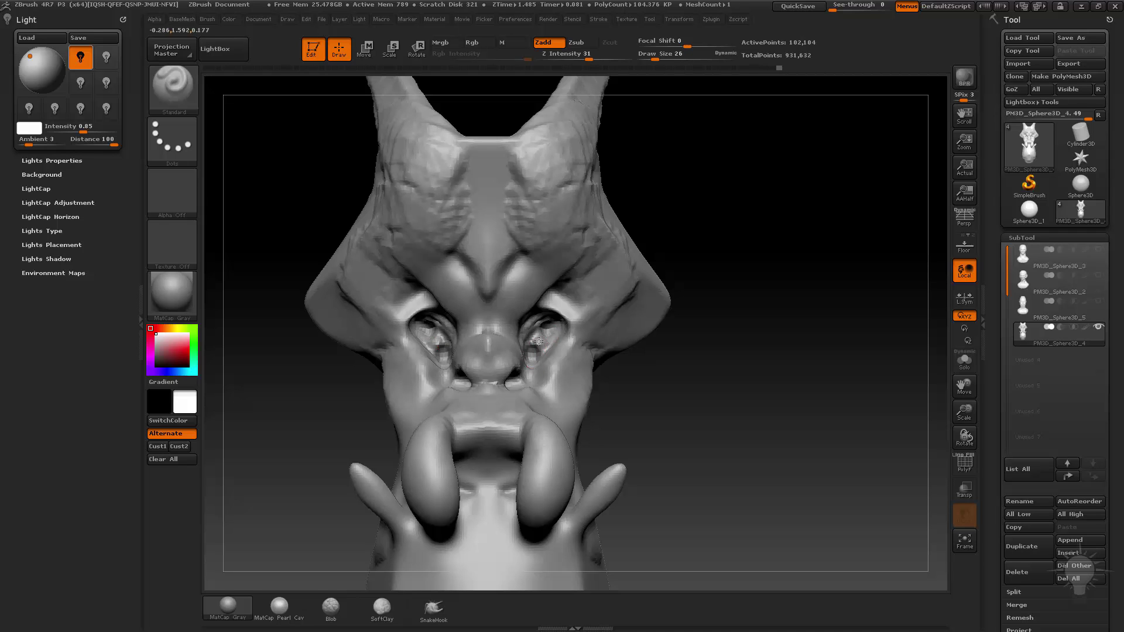
left_click_drag(539, 366, 541, 351)
- Carve wrinkles and creases into the cheeks and the top of the muzzle with the Standard brush
mouse_move(696, 398)
left_mouse_down("alt")
mouse_move(665, 346)
mouse_move(767, 351)
left_mouse_up("alt")
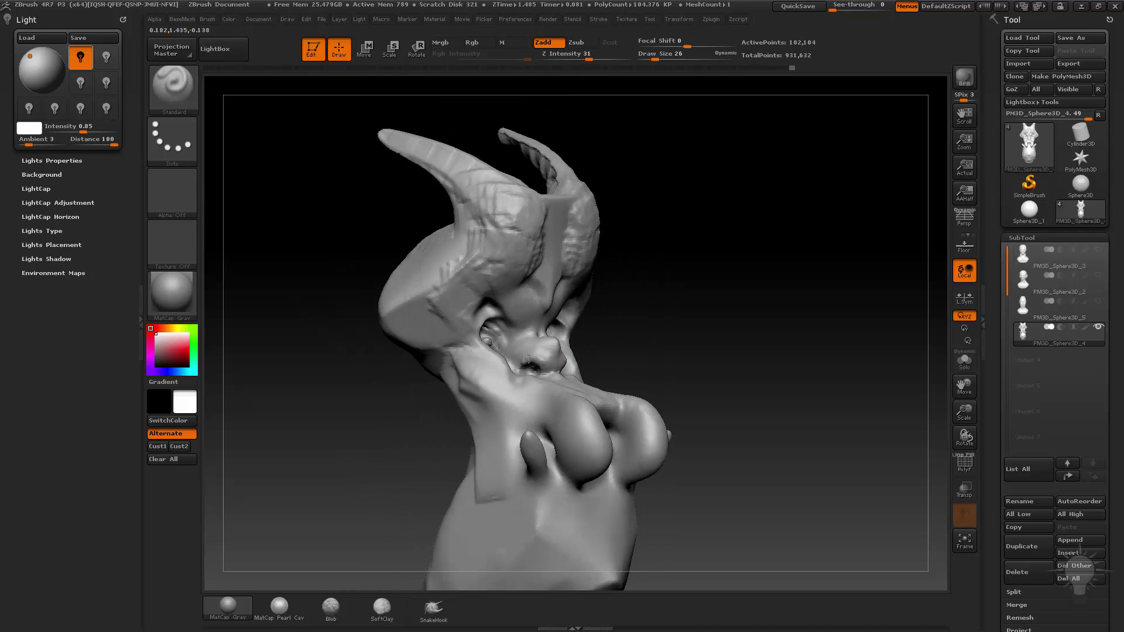
left_click_drag(617, 354, 547, 394)
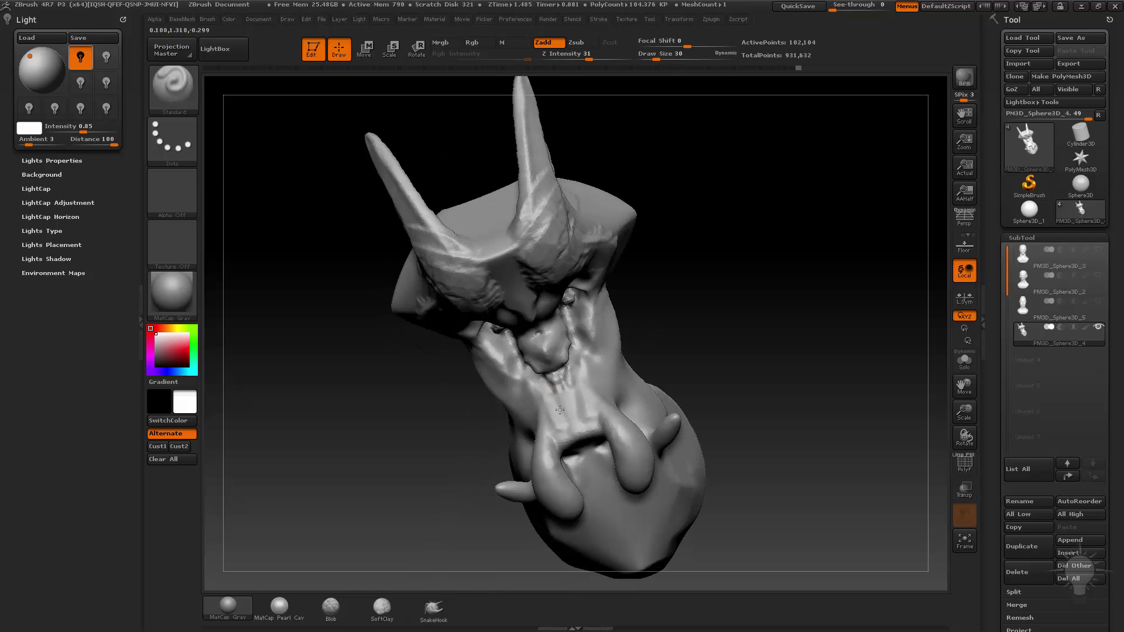
mouse_move(672, 355)
left_mouse_down()
mouse_move(619, 299)
mouse_move(529, 371)
left_mouse_up()
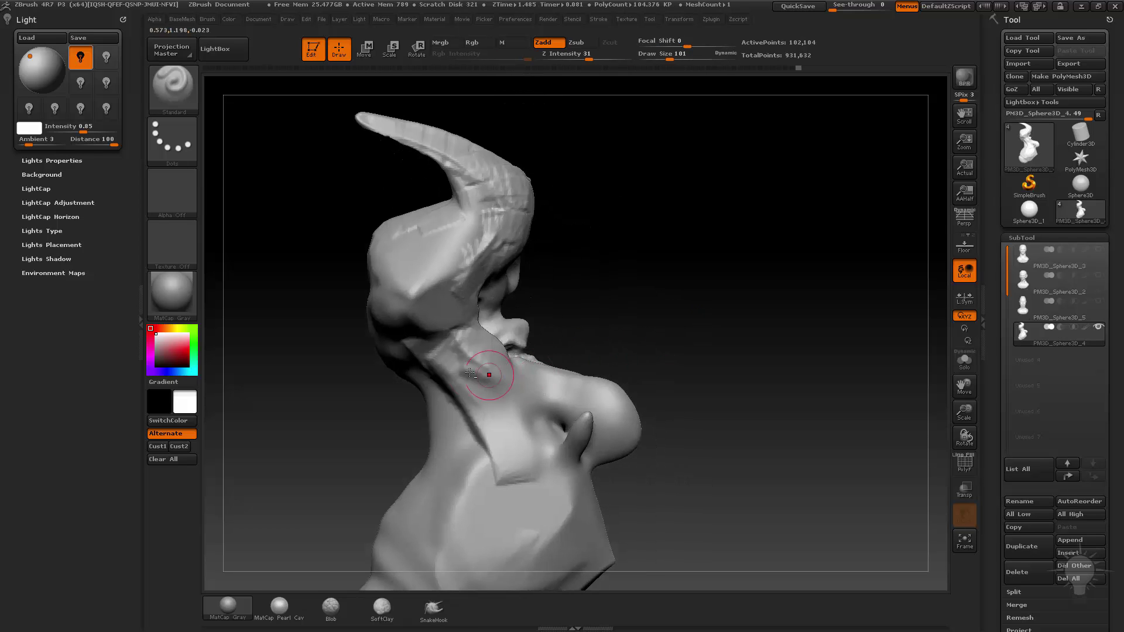
left_click_drag(610, 338, 466, 373)
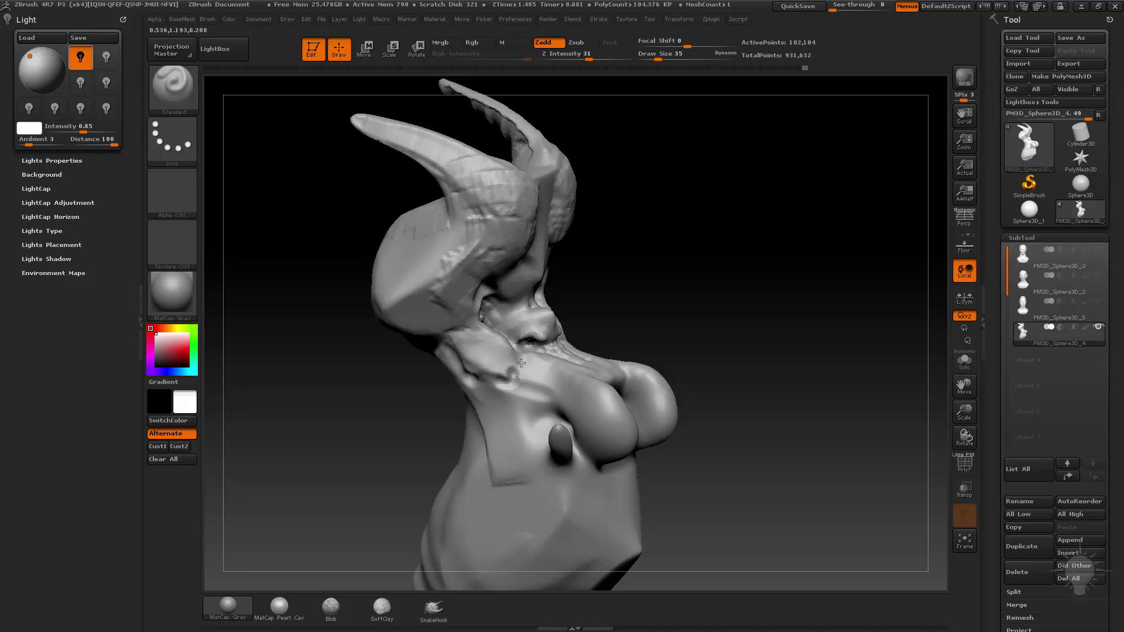
left_click_drag(592, 360, 537, 354)
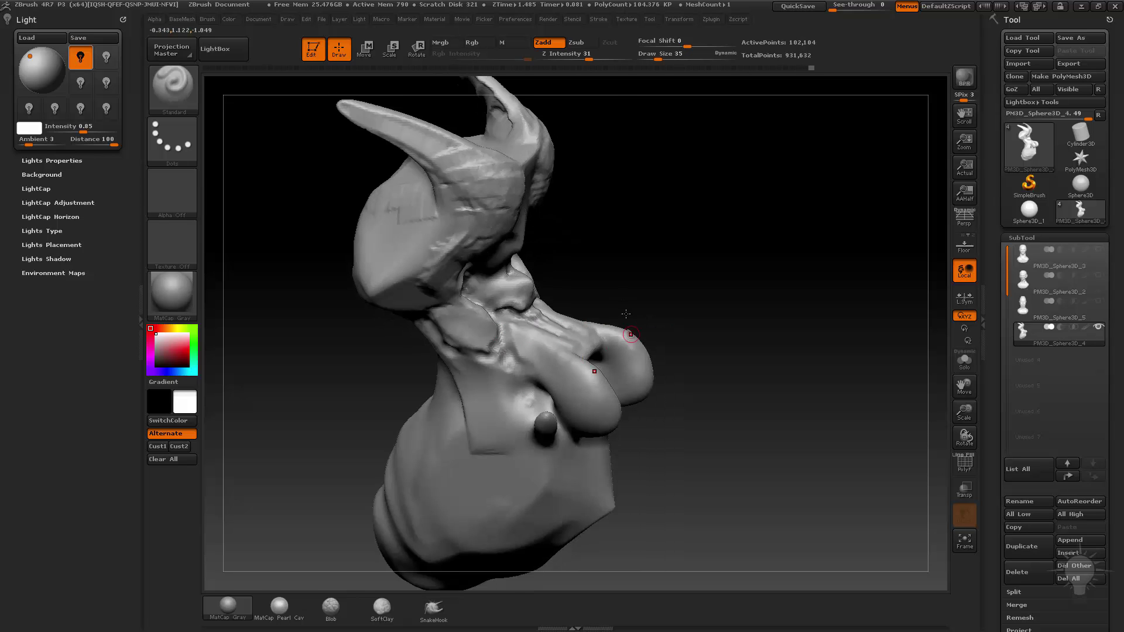
mouse_move(625, 314)
left_mouse_down("shift")
mouse_move(707, 291)
mouse_move(620, 329)
left_mouse_up("shift")
- Adjust the shape of the muzzle and tusk bases with the Move brush
key("s")
left_click_drag(573, 369, 598, 371)
key("b")
key("m")
key("v")
left_click_drag(529, 383, 571, 358)
- Carve ridged bands across the large tusks with the Standard brush at draw size 39
key("b")
key("s")
key("t")
mouse_move(375, 281)
left_mouse_down()
mouse_move(604, 264)
mouse_move(609, 237)
left_mouse_up()
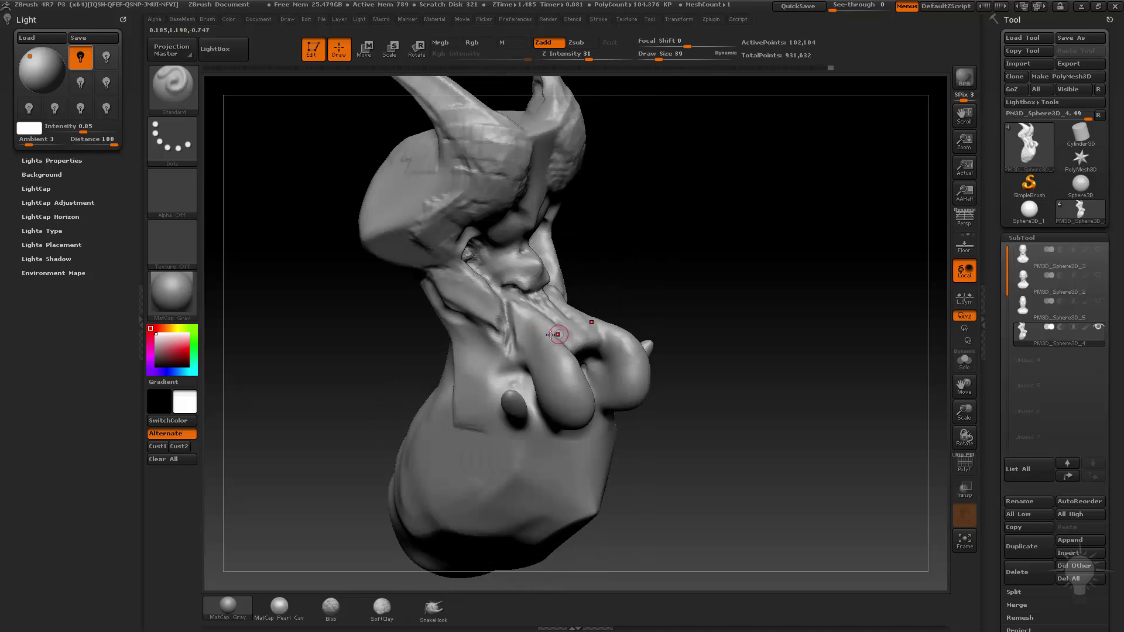
mouse_move(655, 358)
left_mouse_down()
mouse_move(572, 359)
mouse_move(620, 319)
mouse_move(563, 423)
mouse_move(695, 326)
mouse_move(669, 310)
left_mouse_up()
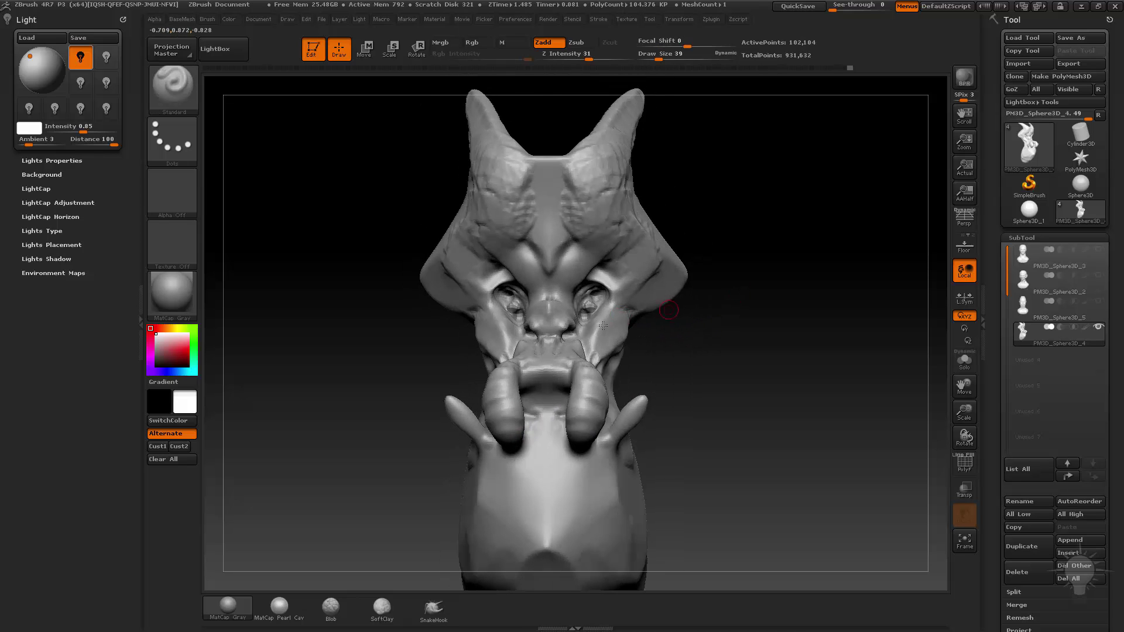
key("s")
left_click_drag(539, 401, 540, 419)
key("bracketleft")
mouse_move(667, 342)
left_mouse_down()
mouse_move(740, 394)
mouse_move(715, 331)
mouse_move(627, 338)
left_mouse_up()
- Build a long tongue winding from the mouth down over the lower head with the ClayTubes brush at draw size 126
key("b")
key("c")
key("t")
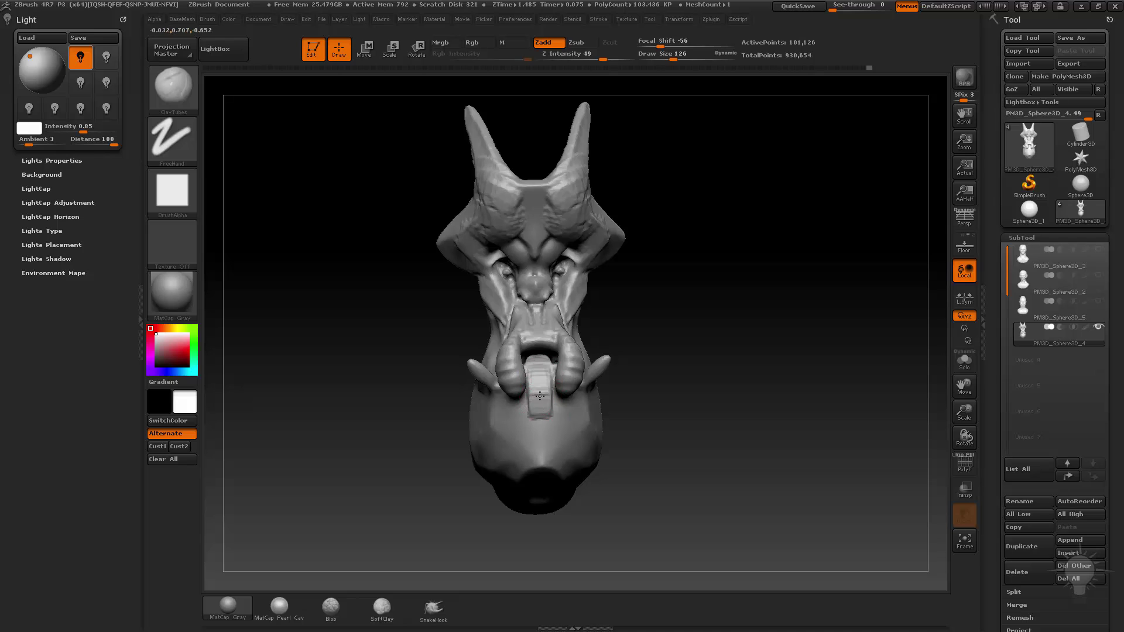
left_click_drag(634, 410, 571, 333)
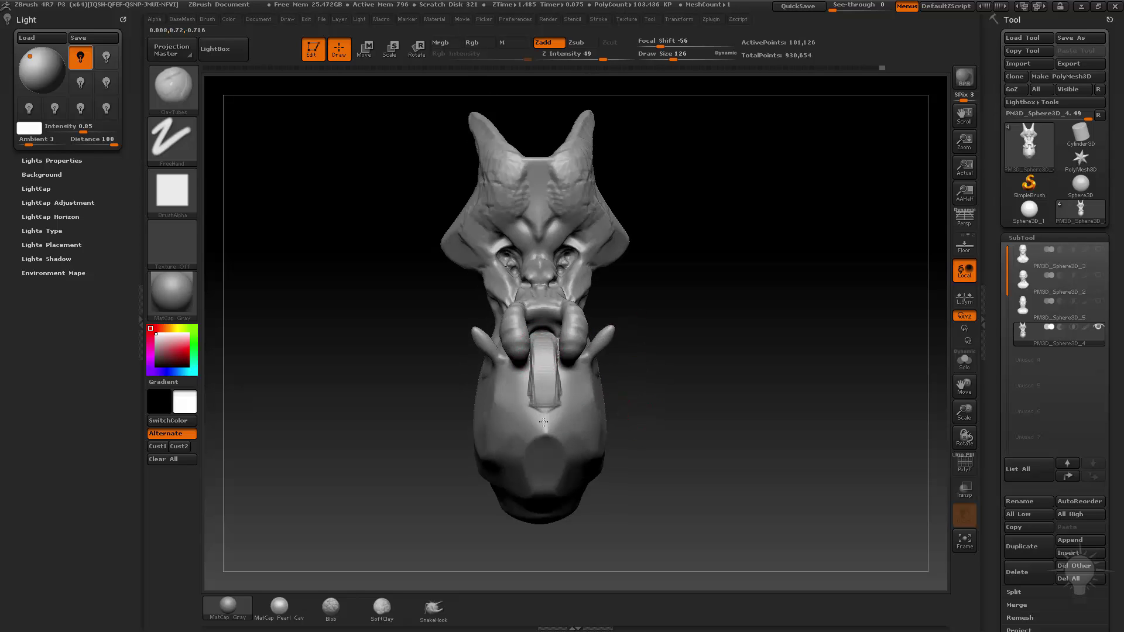
mouse_move(635, 394)
left_mouse_down()
mouse_move(654, 364)
mouse_move(537, 349)
left_mouse_up()
left_click_drag(673, 364, 604, 319)
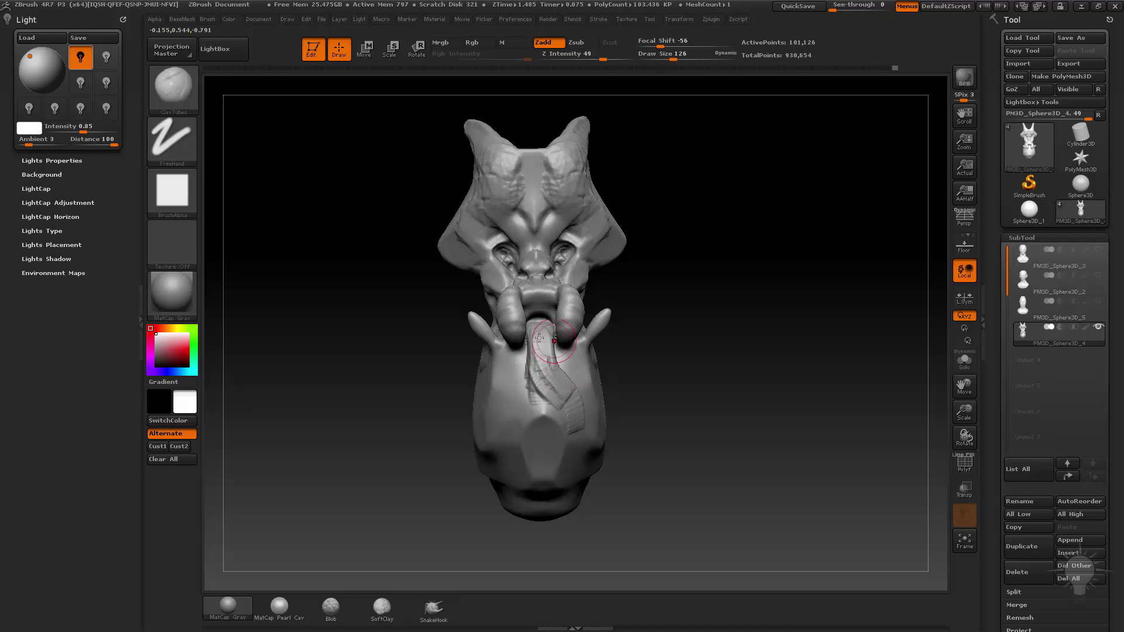
mouse_move(584, 419)
left_mouse_down()
mouse_move(541, 368)
mouse_move(600, 456)
left_mouse_up()
- Extend the tongue into a rounded, curled tip with the Standard brush at draw size 75
key("b")
key("s")
key("t")
left_click_drag(582, 453, 580, 454)
left_click_drag(578, 446, 532, 469)
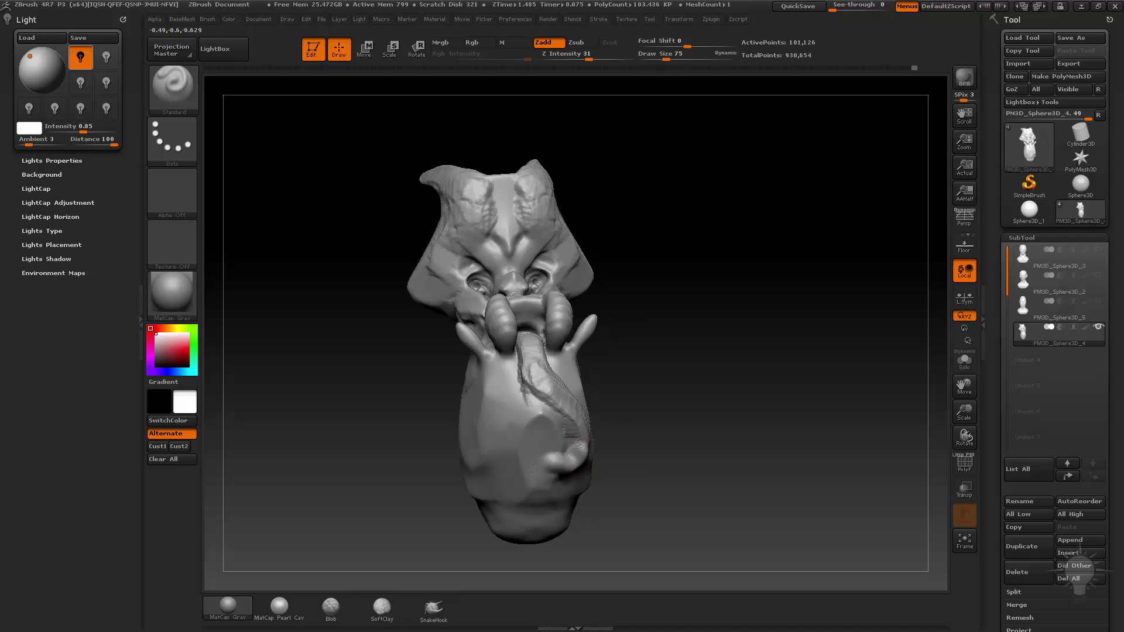
left_click_drag(666, 387, 524, 357)
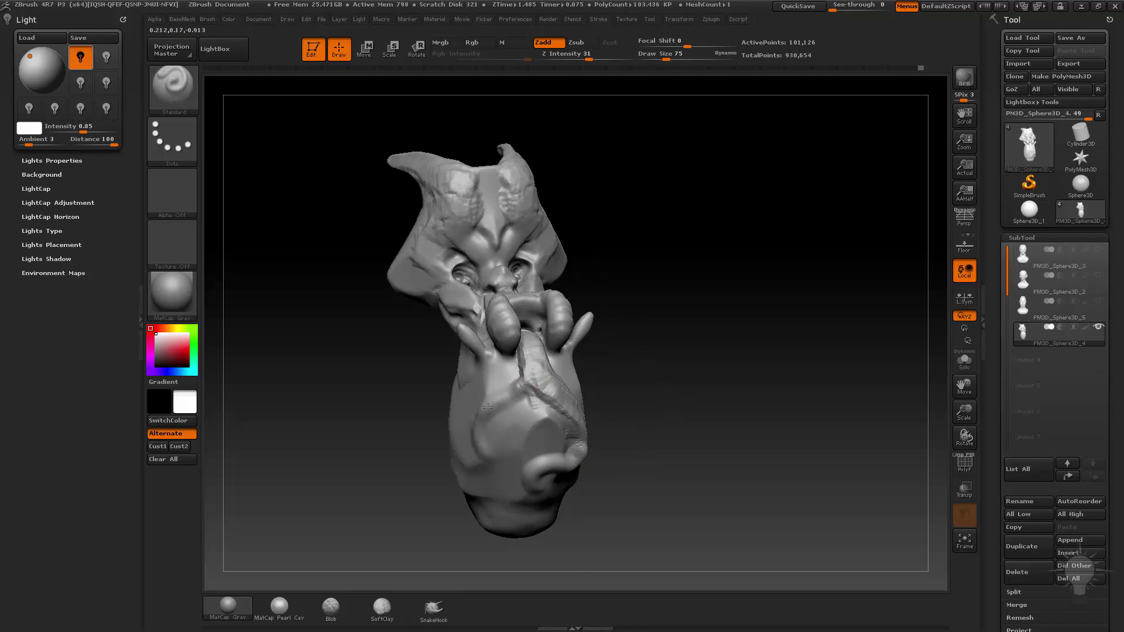
- Branch a second curling tentacle off the tongue across the lower head with the ClayTubes brush
left_click_drag(617, 358, 675, 353)
key("b")
key("c")
key("t")
key("s")
mouse_move(509, 386)
left_mouse_down()
mouse_move(525, 368)
mouse_move(514, 402)
mouse_move(527, 426)
mouse_move(536, 395)
left_mouse_up()
key("s")
- Round and define the second tentacle and its inner curl with the Standard brush at draw sizes 68 and 47
key("b")
key("s")
key("t")
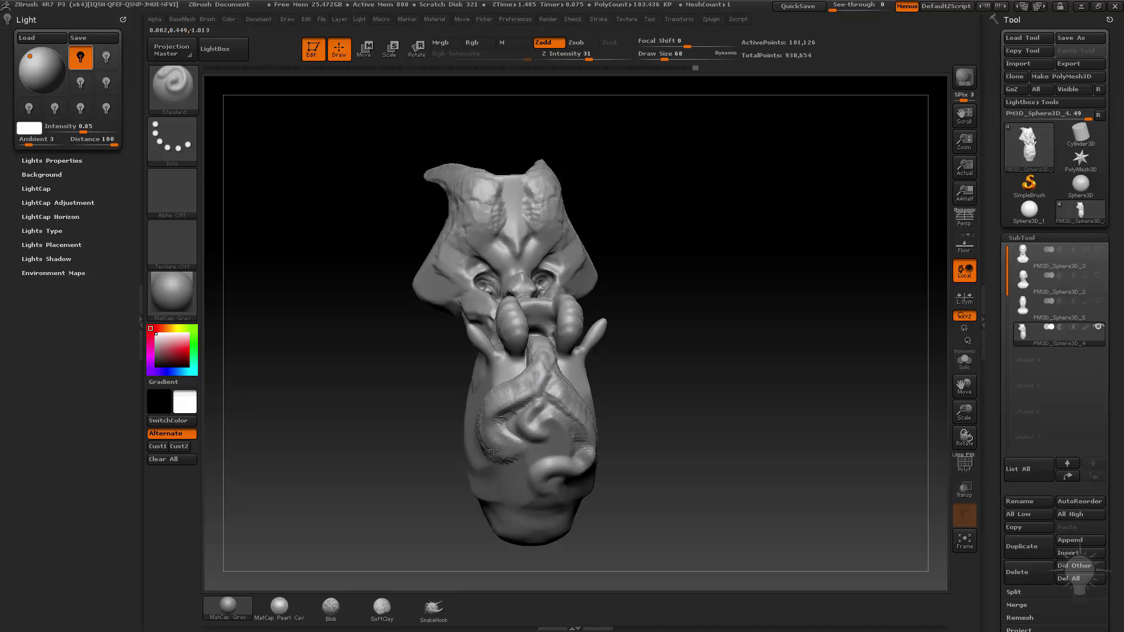
mouse_move(620, 414)
left_mouse_down()
mouse_move(578, 400)
mouse_move(585, 376)
mouse_move(532, 376)
left_mouse_up()
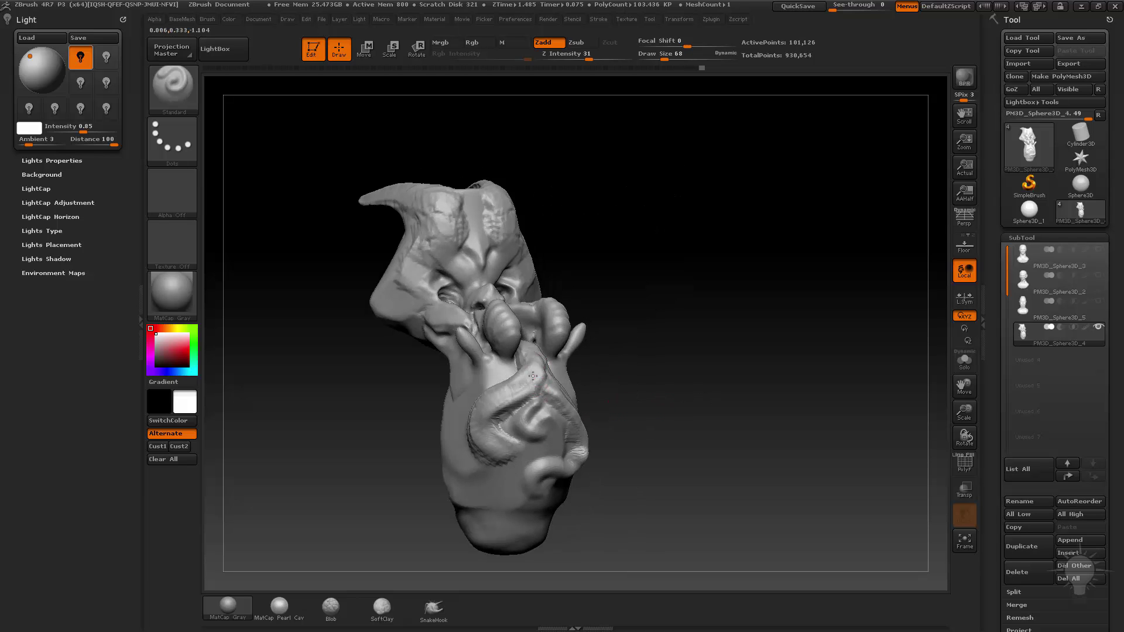
mouse_move(603, 404)
left_mouse_down()
mouse_move(612, 374)
mouse_move(493, 434)
left_mouse_up()
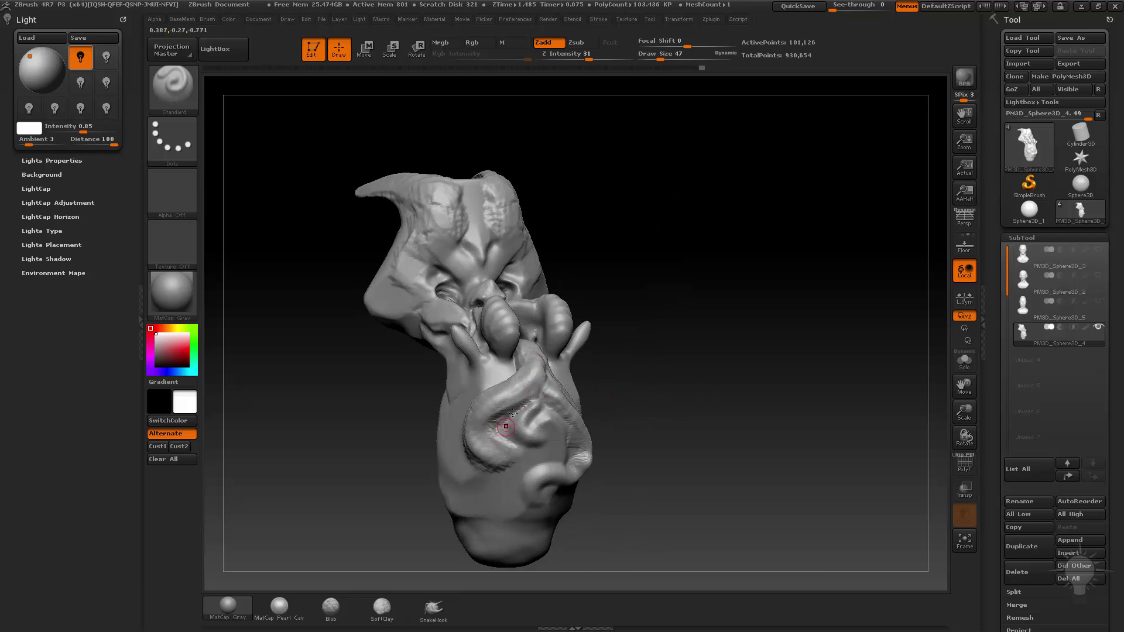
- Add small sucker bumps along the inner edges of both tentacles with the Standard brush at draw size 37
left_click_drag(648, 382, 609, 383)
key("s")
left_click_drag(502, 447, 500, 448)
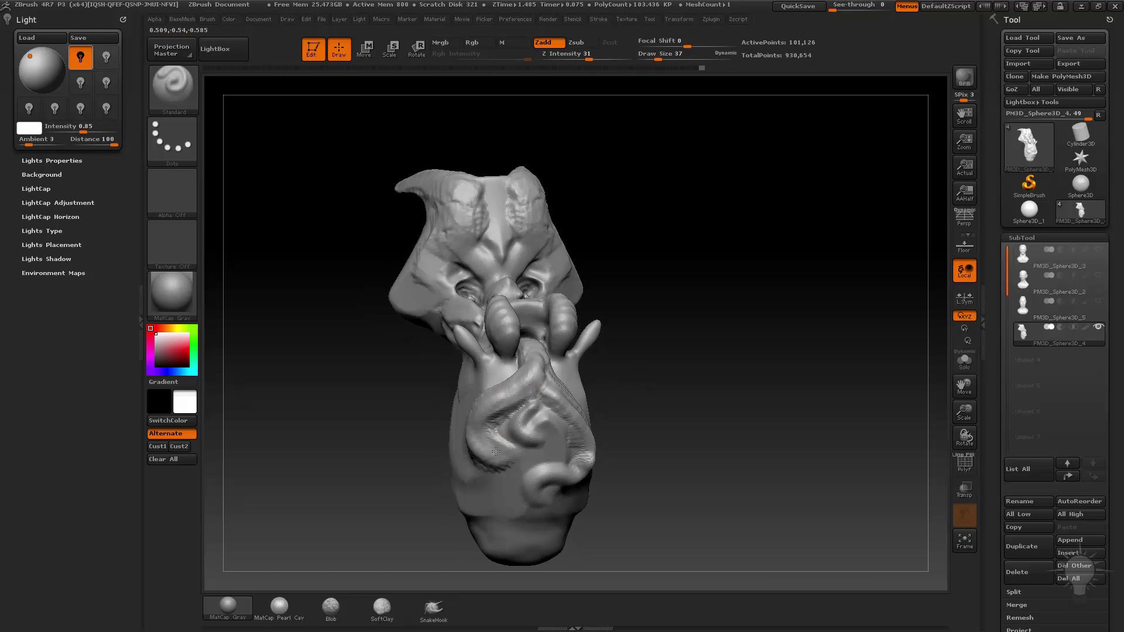
mouse_move(515, 408)
left_mouse_down()
mouse_move(612, 413)
mouse_move(642, 379)
mouse_move(552, 410)
left_mouse_up()
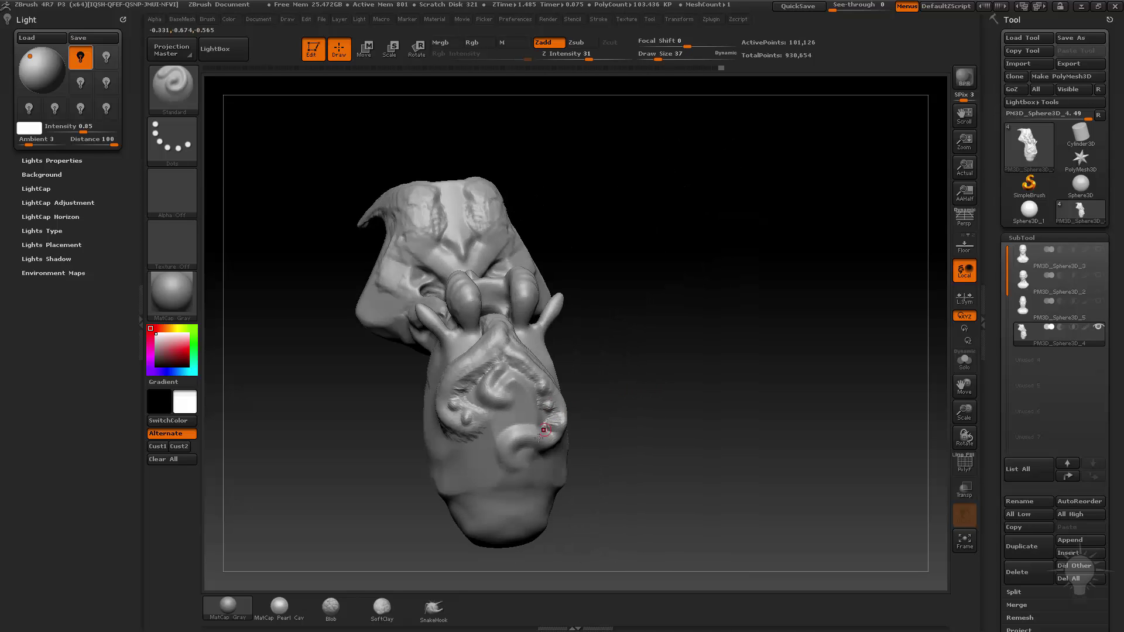
- Swell the small outer tusks with the Inflat brush at draw size 113
left_click_drag(613, 357, 680, 322)
key("b")
key("i")
key("n")
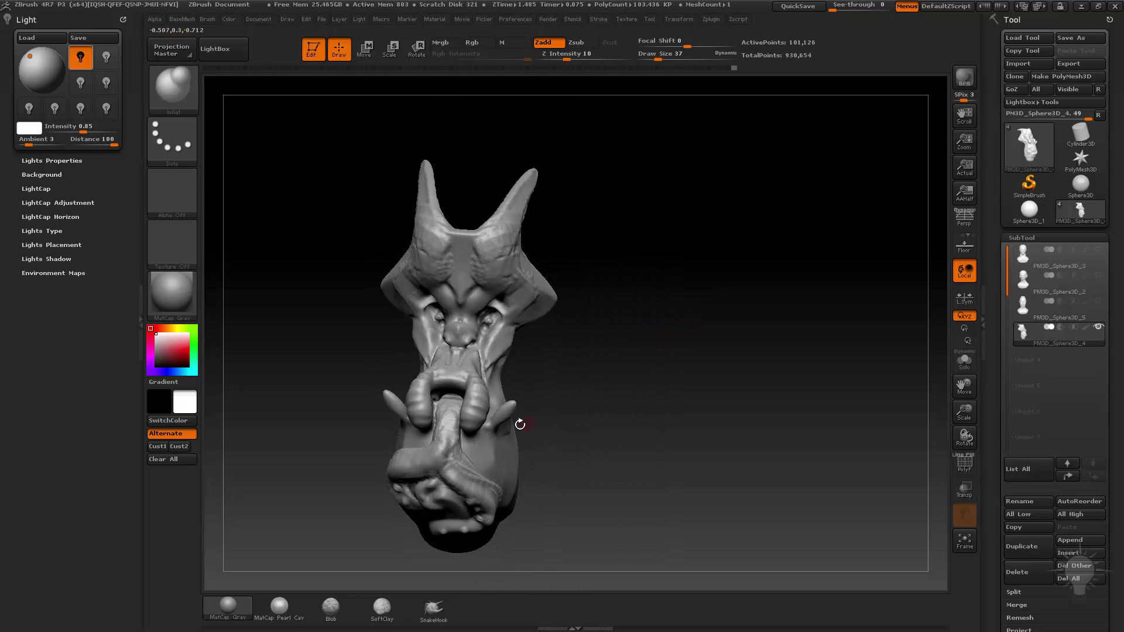
key("s")
left_click_drag(519, 422, 531, 422)
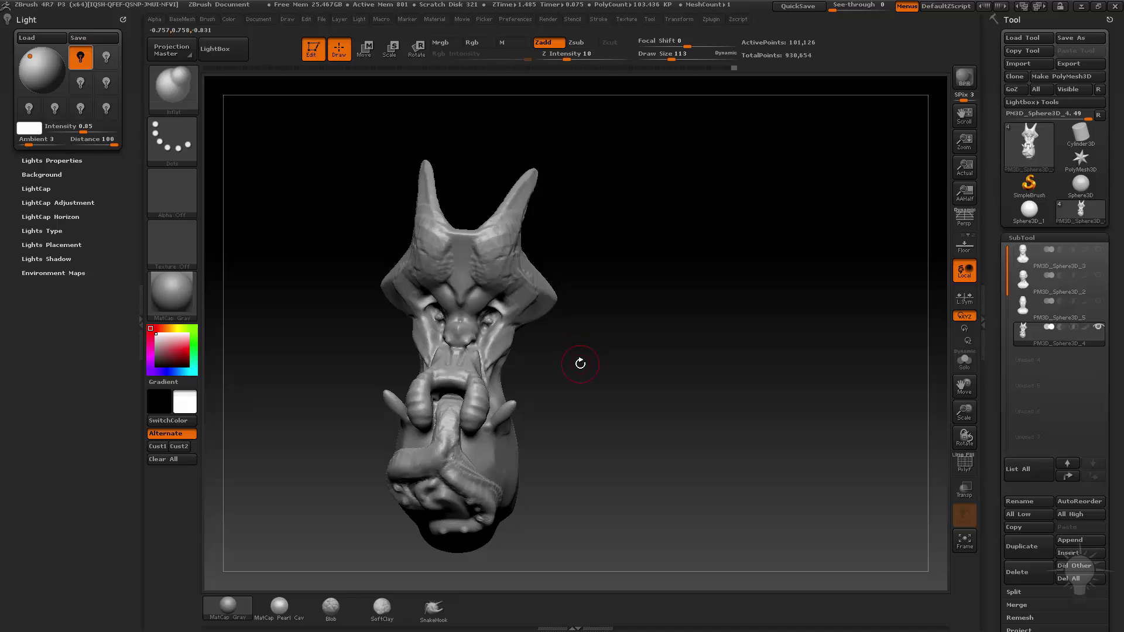
mouse_move(552, 405)
left_mouse_down()
mouse_move(511, 429)
mouse_move(501, 416)
mouse_move(489, 432)
mouse_move(495, 424)
left_mouse_up()
- Refine the forms around the tusks and cheeks with the Standard brush at draw size 72
key("b")
key("s")
key("t")
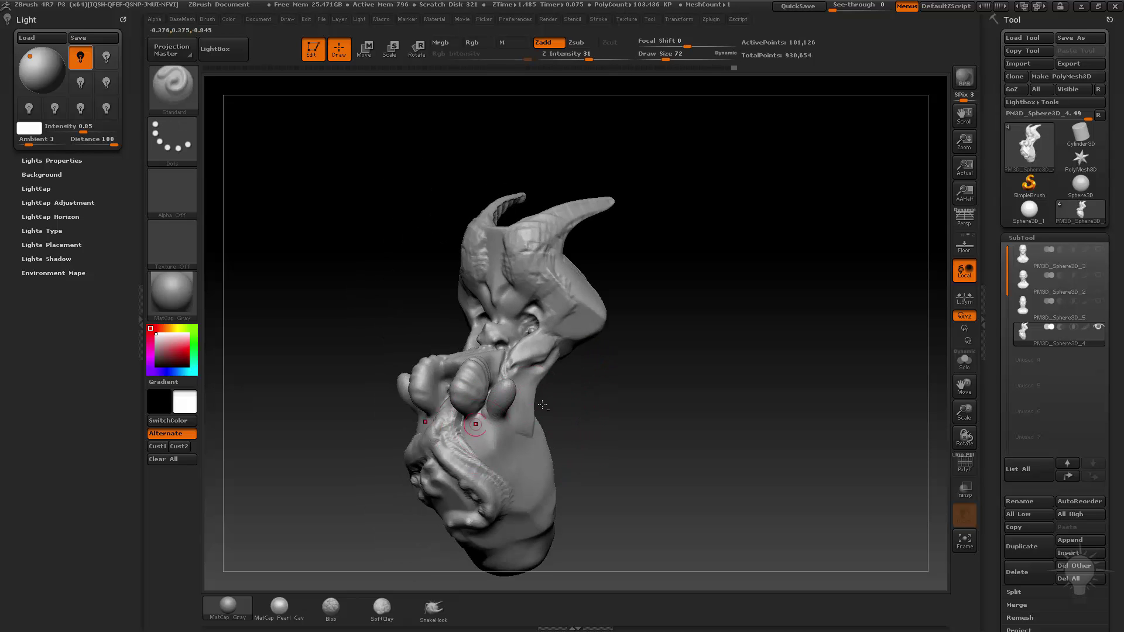
left_click_drag(606, 411, 656, 391)
left_click_drag(656, 391, 654, 462, "alt")
left_click_drag(263, 452, 323, 457)
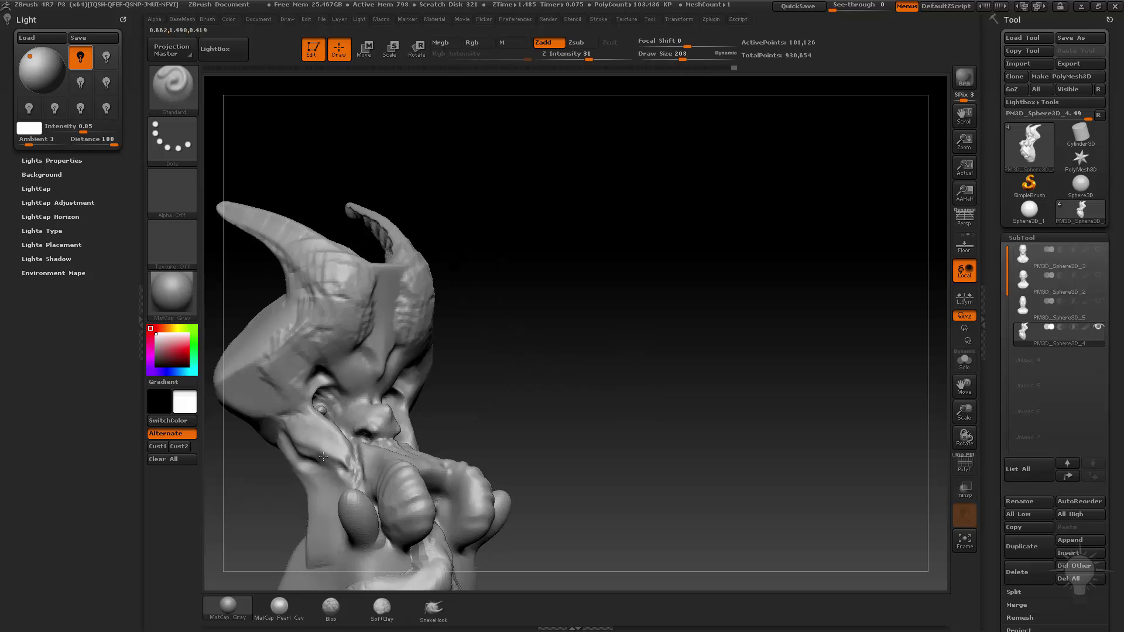
- Build up the cheeks, nose and eye surrounds with the Clay brush at draw size 72
key("b")
key("c")
key("l")
left_click_drag(494, 359, 352, 421)
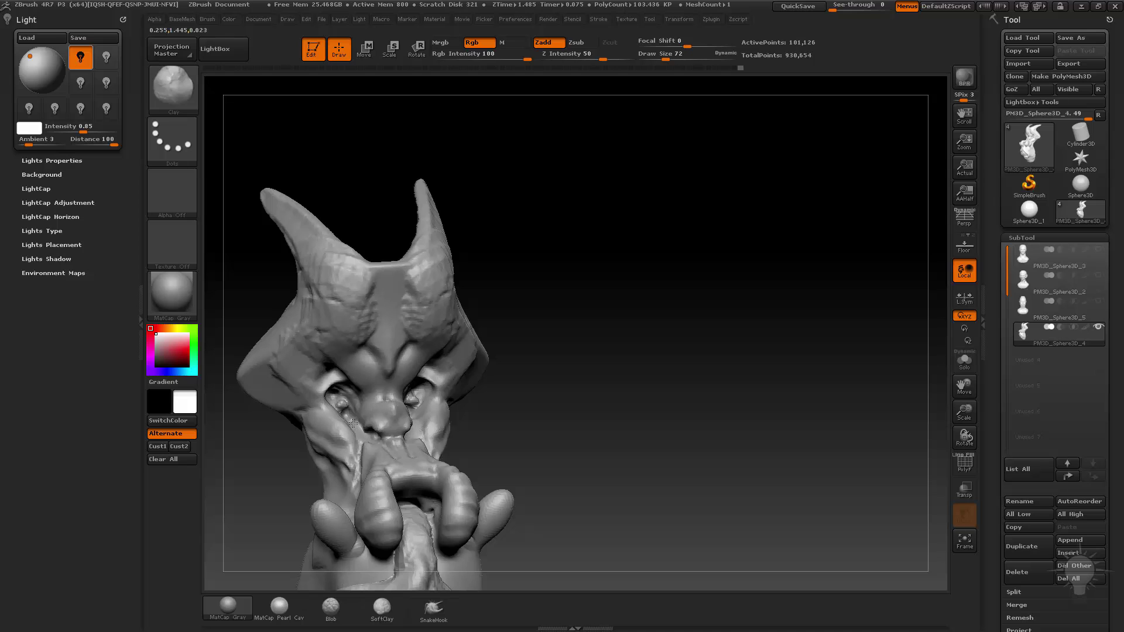
left_click_drag(397, 415, 400, 363)
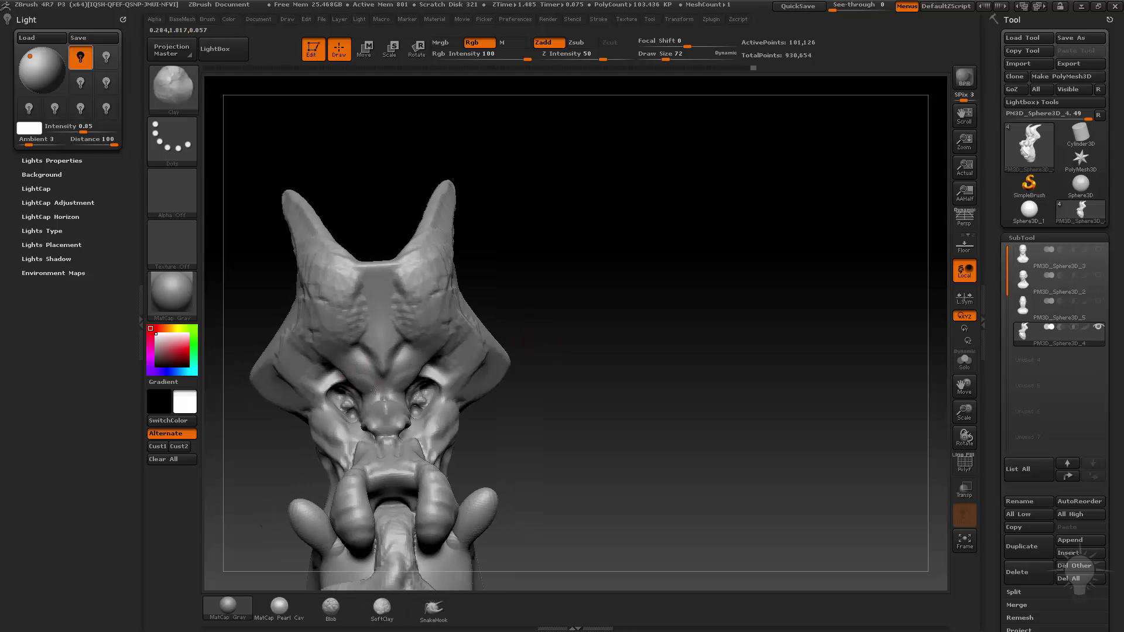
left_click_drag(535, 328, 427, 384)
left_click_drag(535, 368, 356, 394)
left_click_drag(424, 297, 466, 410)
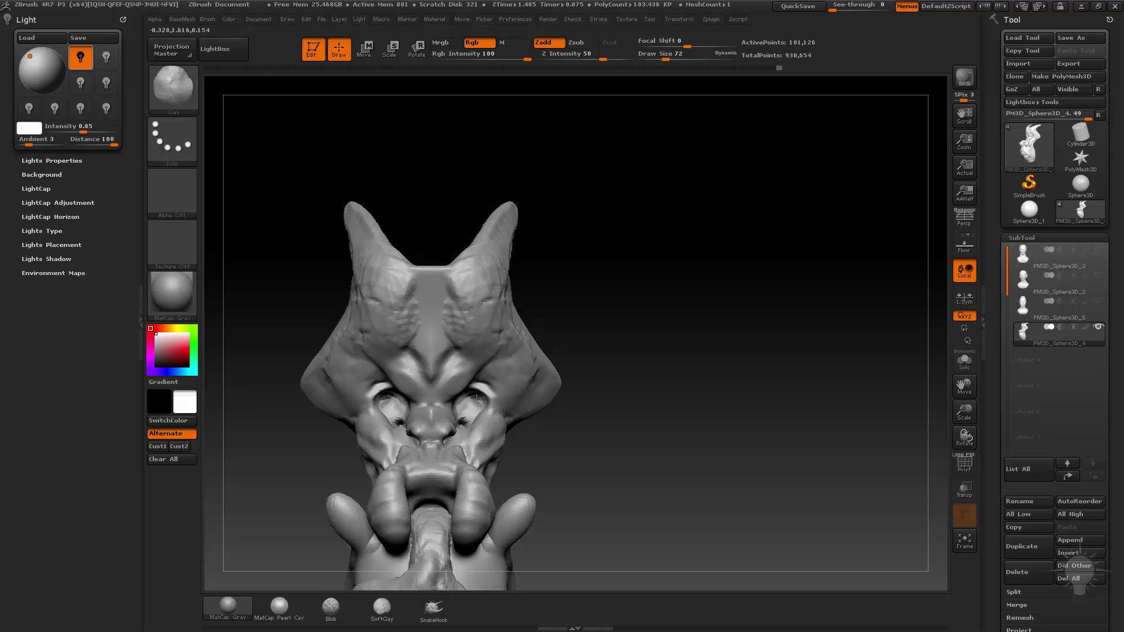
- Remesh the creature with DynaMesh and smooth the rounded eyeballs into their sockets
left_click_drag(647, 310, 662, 375, "ctrl")
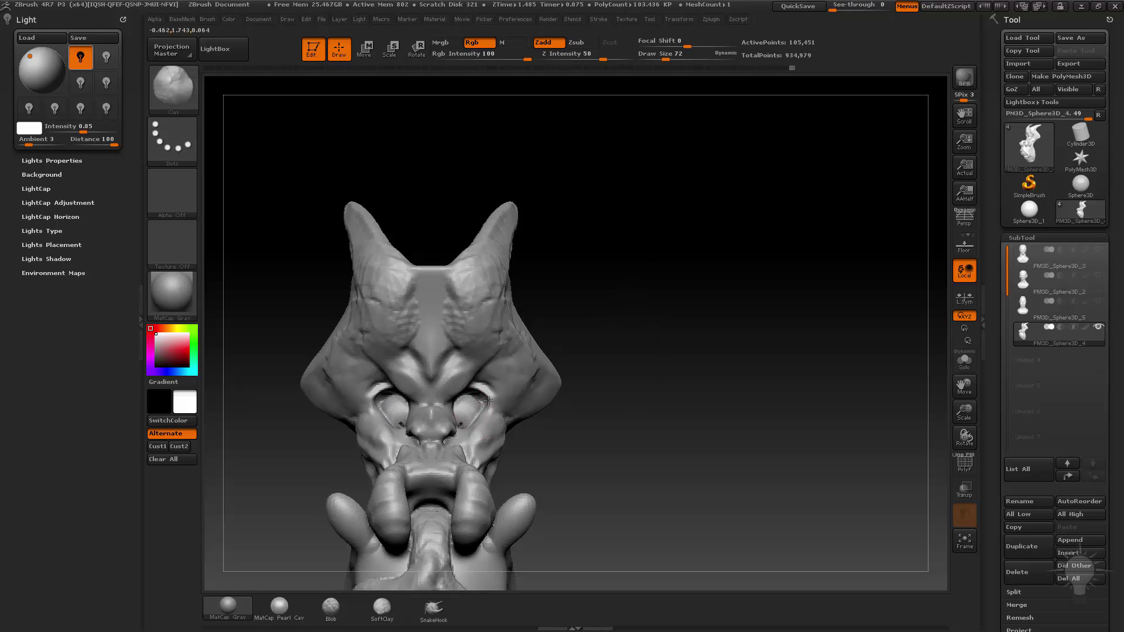
left_click_drag(619, 323, 621, 346, "alt")
left_click_drag(641, 297, 648, 363, "ctrl")
mouse_move(462, 432)
left_mouse_down("shift")
mouse_move(469, 422)
mouse_move(473, 432)
left_mouse_up("shift")
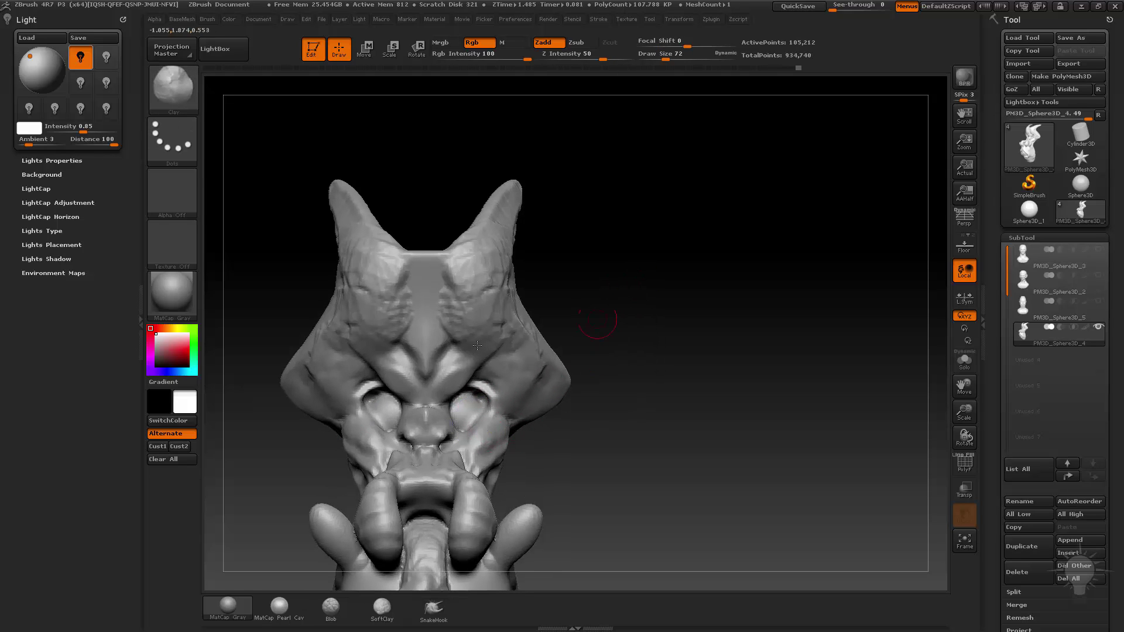
left_click_drag(609, 346, 592, 289)
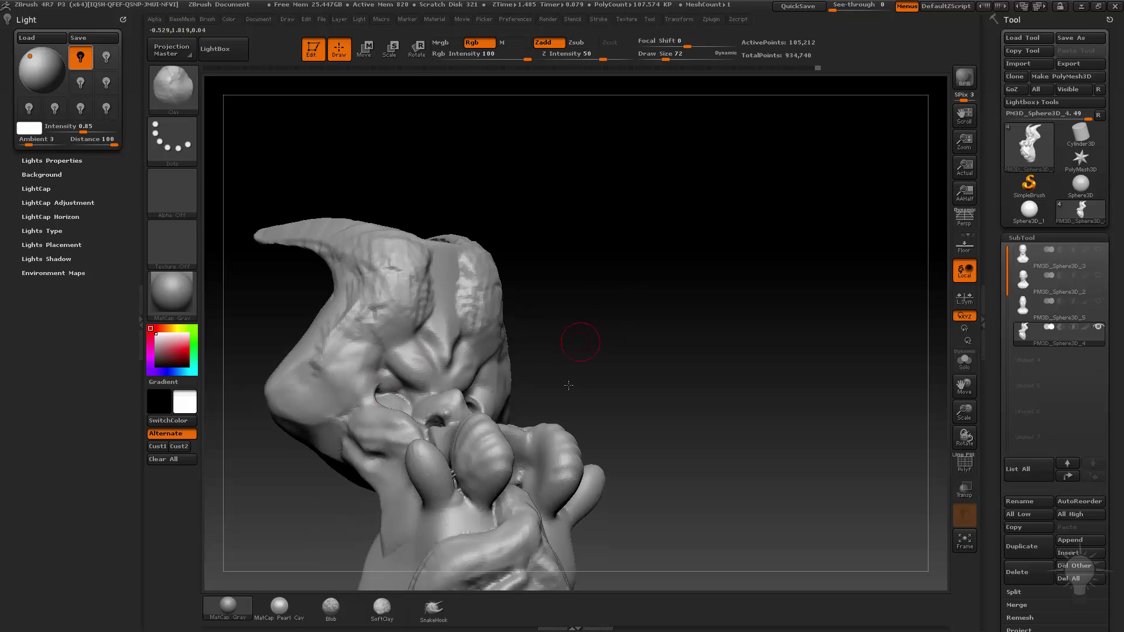
- Adjust the brow and eye socket shapes with the Move brush at draw size 118, smoothing around the eyes
left_click_drag(568, 384, 492, 366)
left_click_drag(610, 320, 463, 368)
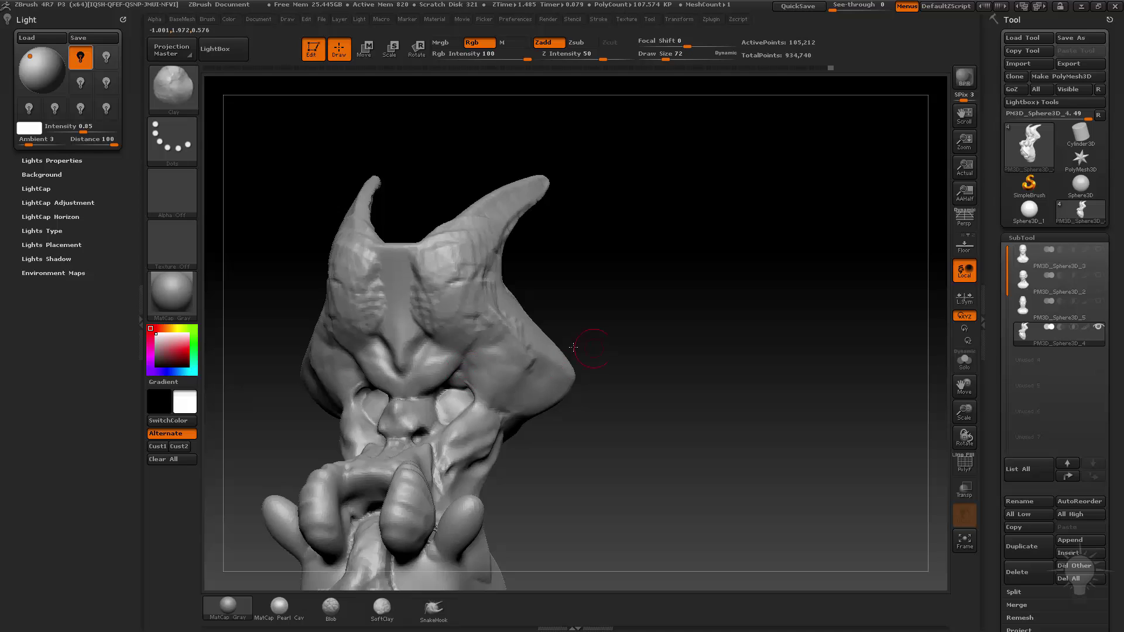
mouse_move(573, 348)
left_mouse_down()
mouse_move(460, 377)
mouse_move(430, 365)
left_mouse_up()
key("b")
key("m")
key("v")
key("s")
left_click_drag(354, 377, 450, 388, "shift")
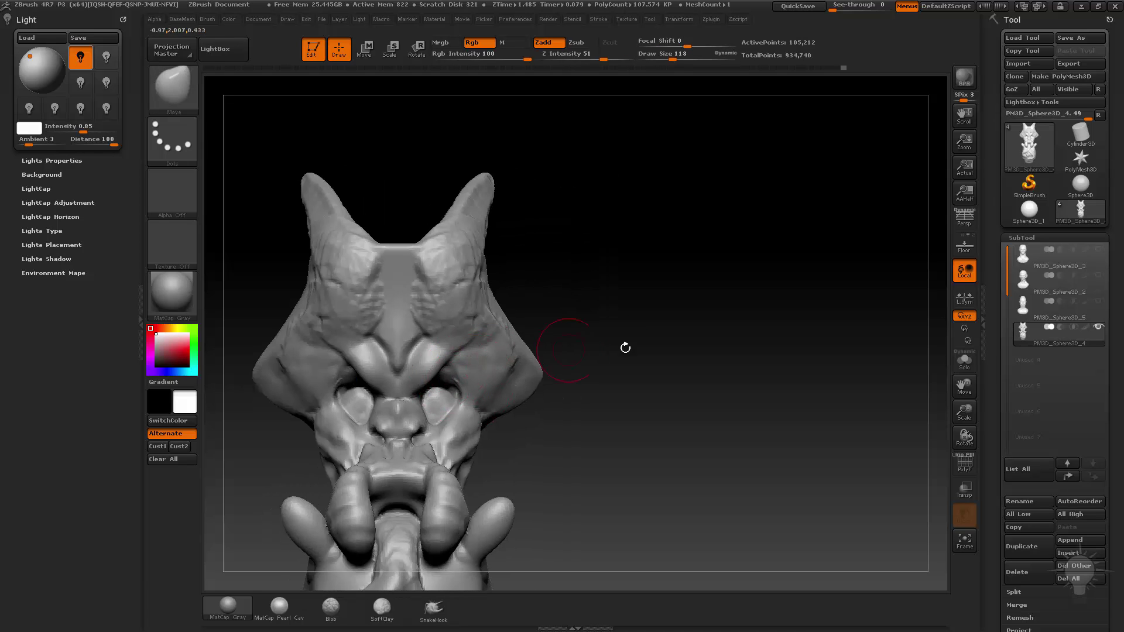
mouse_move(625, 347)
left_mouse_down()
mouse_move(593, 334)
mouse_move(559, 351)
left_mouse_up()
- Sculpt eyelids and wrinkles inside the eye sockets with the Standard brush at draw size 28, smoothing the inner eye area
key("b")
key("s")
key("t")
key("s")
left_click_drag(445, 403, 436, 403)
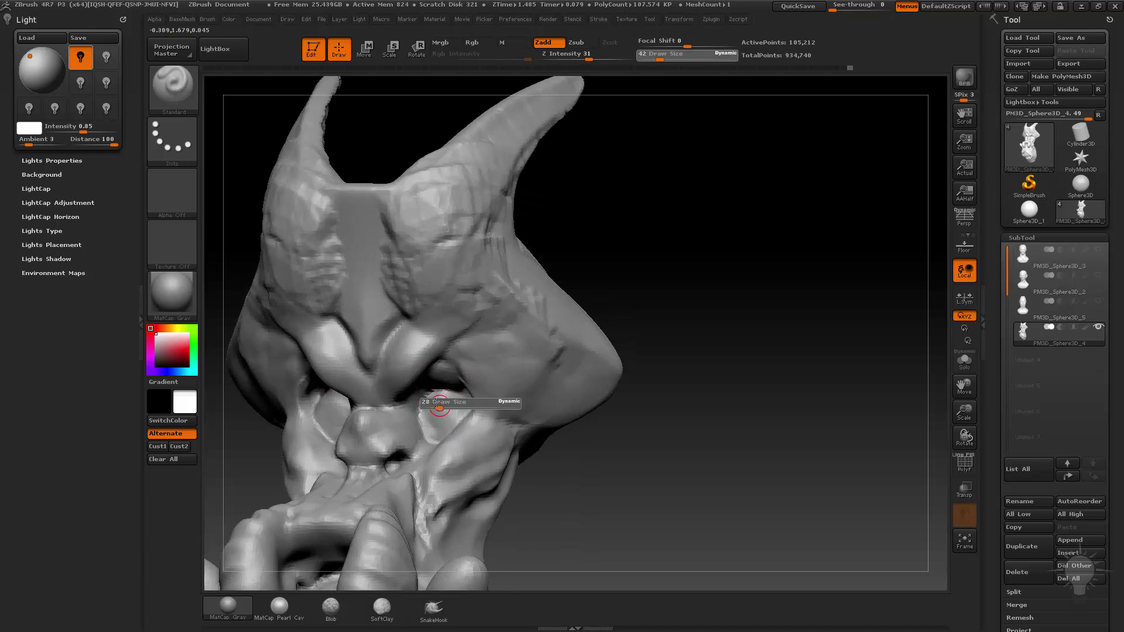
left_click_drag(624, 354, 450, 413)
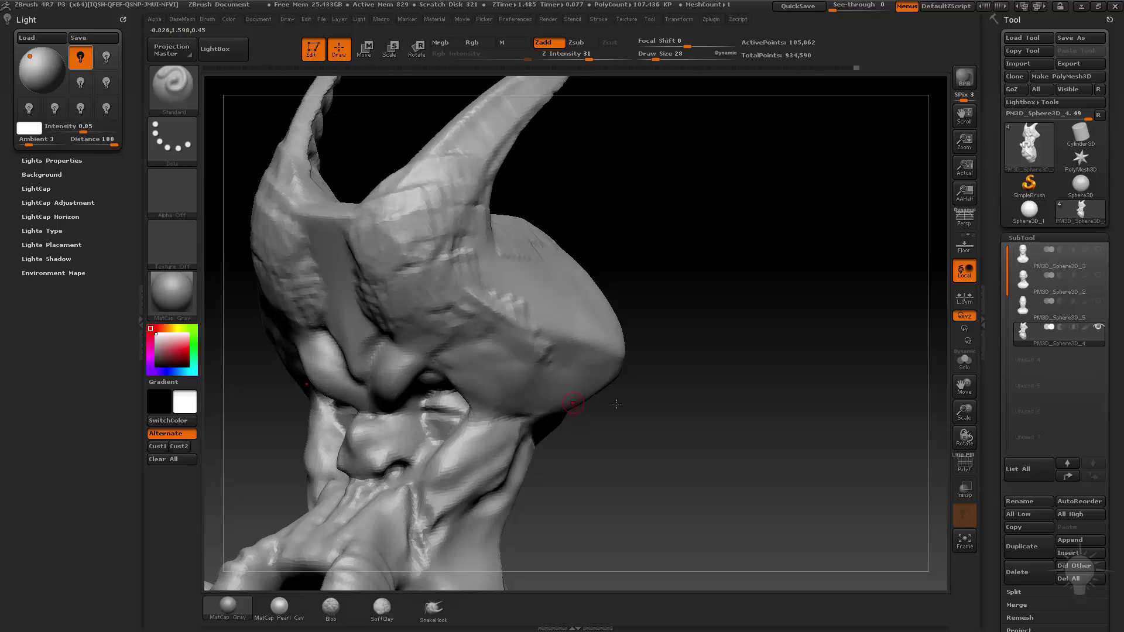
left_click_drag(617, 404, 429, 425)
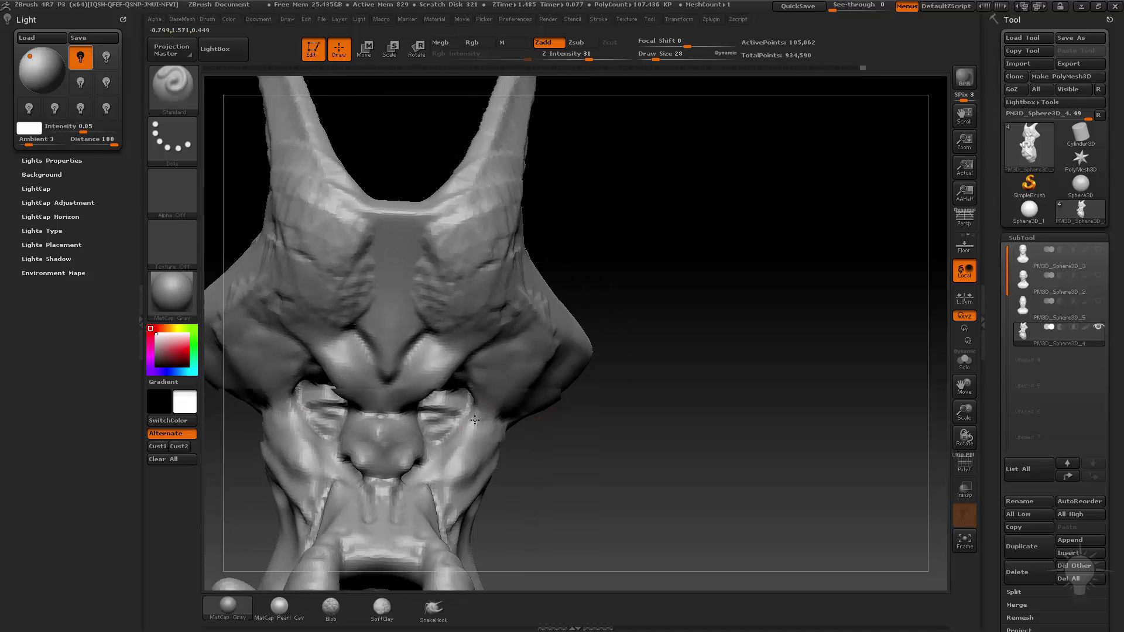
left_click_drag(543, 416, 508, 419)
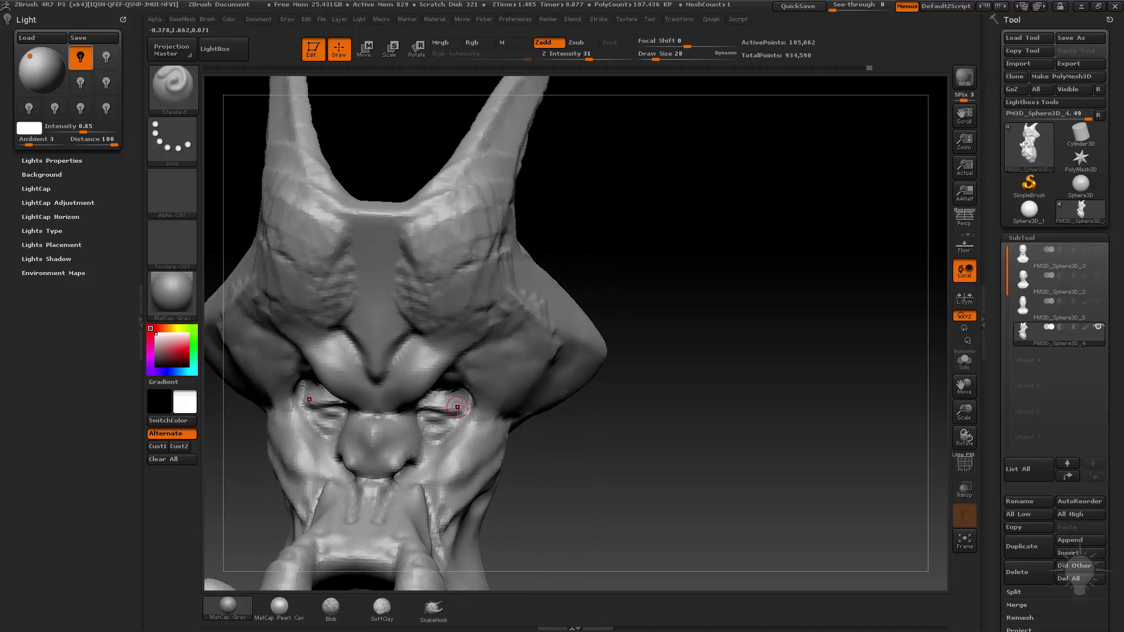
left_click_drag(604, 404, 673, 405)
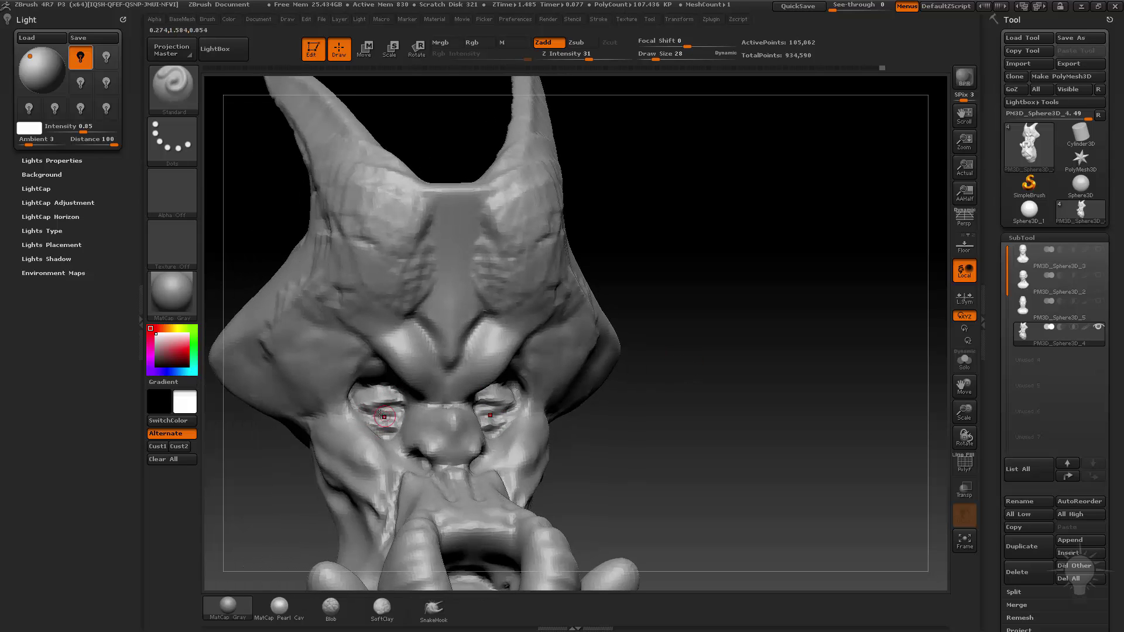
left_click_drag(674, 378, 762, 381)
left_click_drag(378, 412, 395, 420)
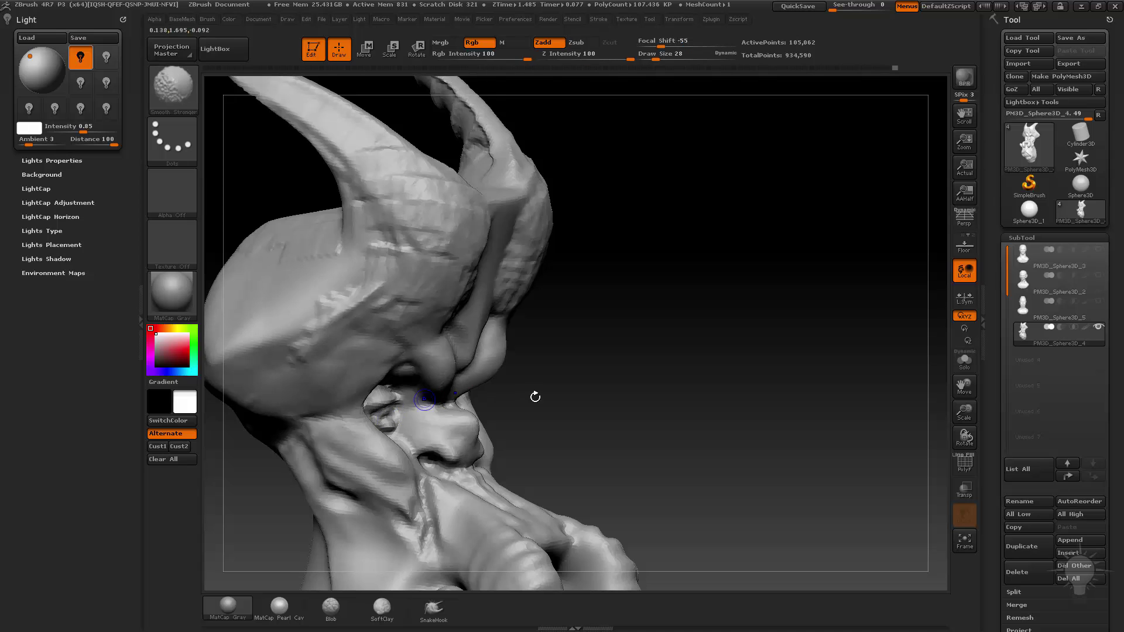
- Build up the broad sides of the head beside the brow with the Clay brush at draw size 126
mouse_move(534, 396)
left_mouse_down()
mouse_move(644, 392)
mouse_move(718, 346)
mouse_move(700, 306)
mouse_move(669, 314)
mouse_move(593, 279)
mouse_move(556, 294)
mouse_move(670, 306)
mouse_move(603, 313)
left_mouse_up()
key("b")
key("c")
key("l")
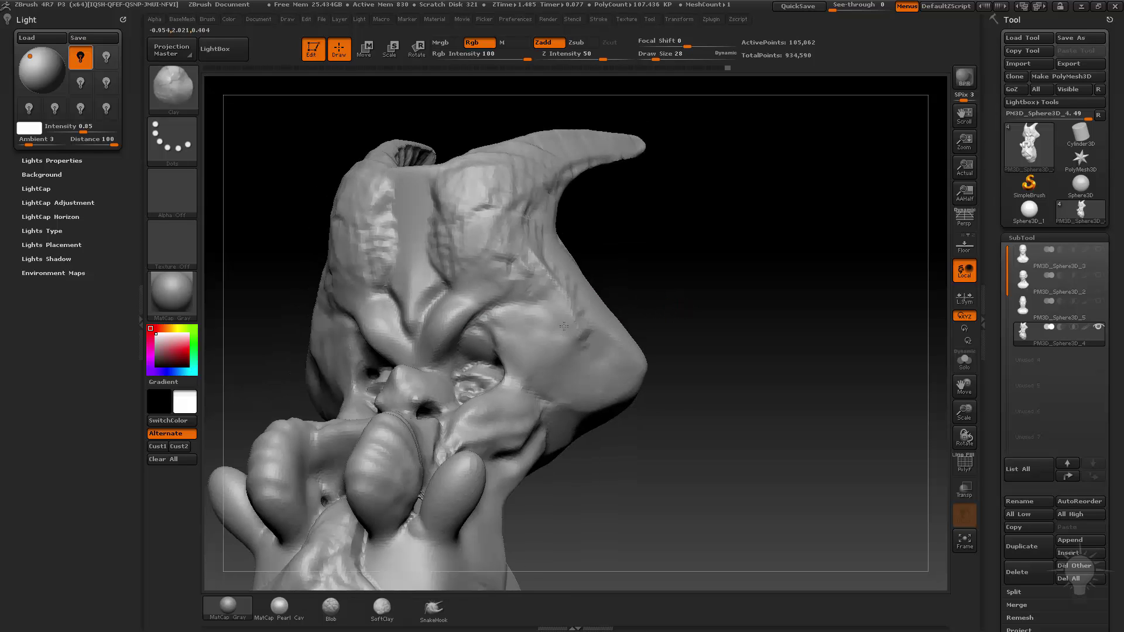
key("s")
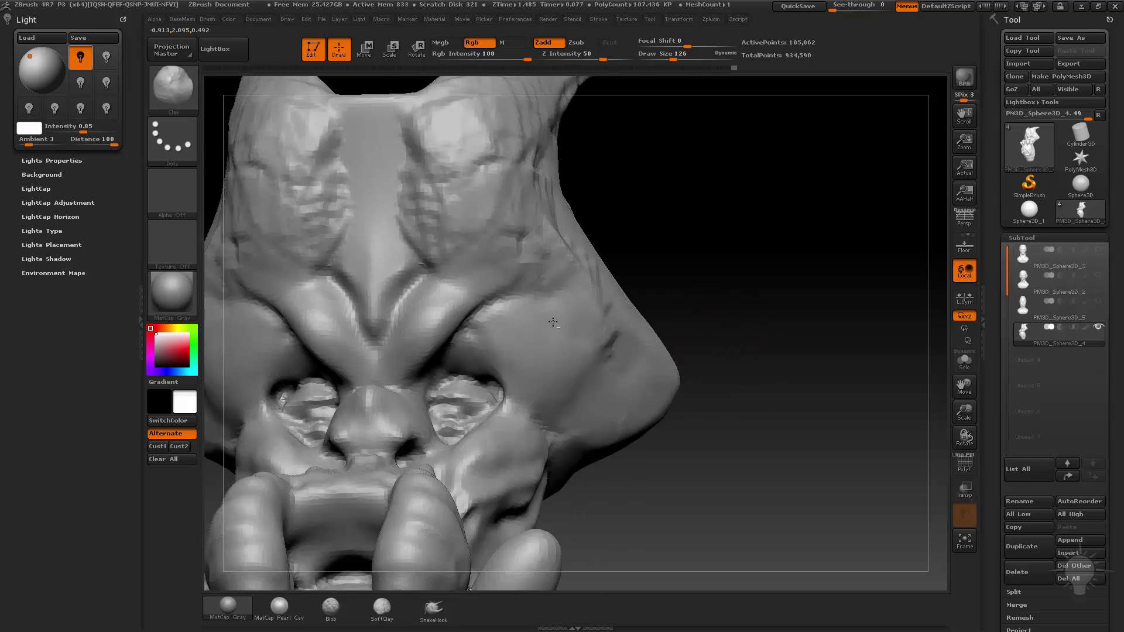
key("s")
mouse_move(619, 348)
left_mouse_down()
mouse_move(576, 352)
mouse_move(571, 370)
left_mouse_up()
left_click(576, 353)
mouse_move(730, 339)
left_mouse_down("alt")
mouse_move(760, 392)
mouse_move(745, 304)
mouse_move(725, 332)
mouse_move(658, 324)
mouse_move(749, 343)
mouse_move(756, 323)
mouse_move(685, 334)
mouse_move(689, 284)
mouse_move(773, 319)
mouse_move(719, 287)
mouse_move(742, 321)
mouse_move(798, 280)
mouse_move(707, 346)
mouse_move(573, 272)
left_mouse_up("alt")
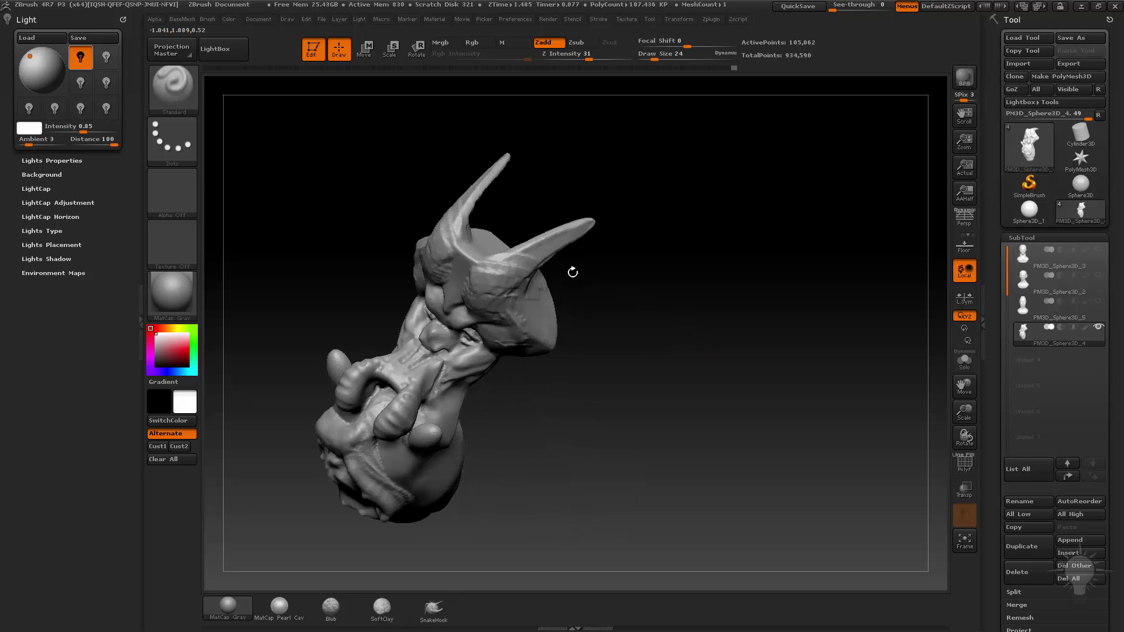
- Inflate the rear of the lower body into a bulbous abdomen with the Inflat brush at draw size 468, and remesh with DynaMesh
left_click_drag(710, 258, 657, 280)
key("b")
key("i")
key("n")
left_click_drag(670, 318, 623, 320, "alt")
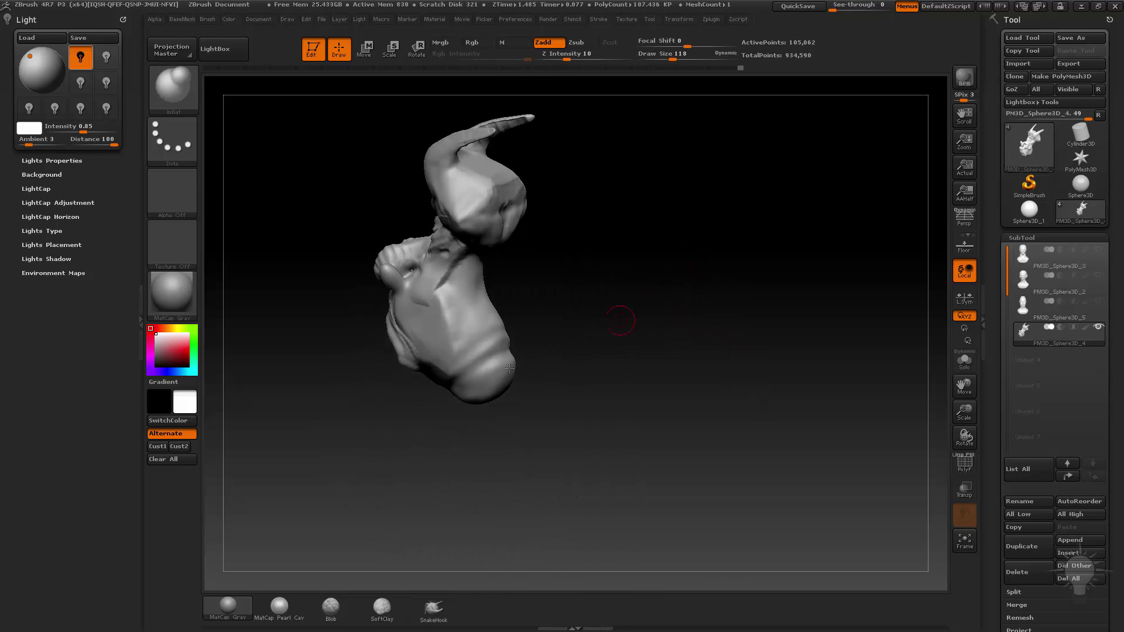
key("]")
left_click_drag(569, 354, 511, 352)
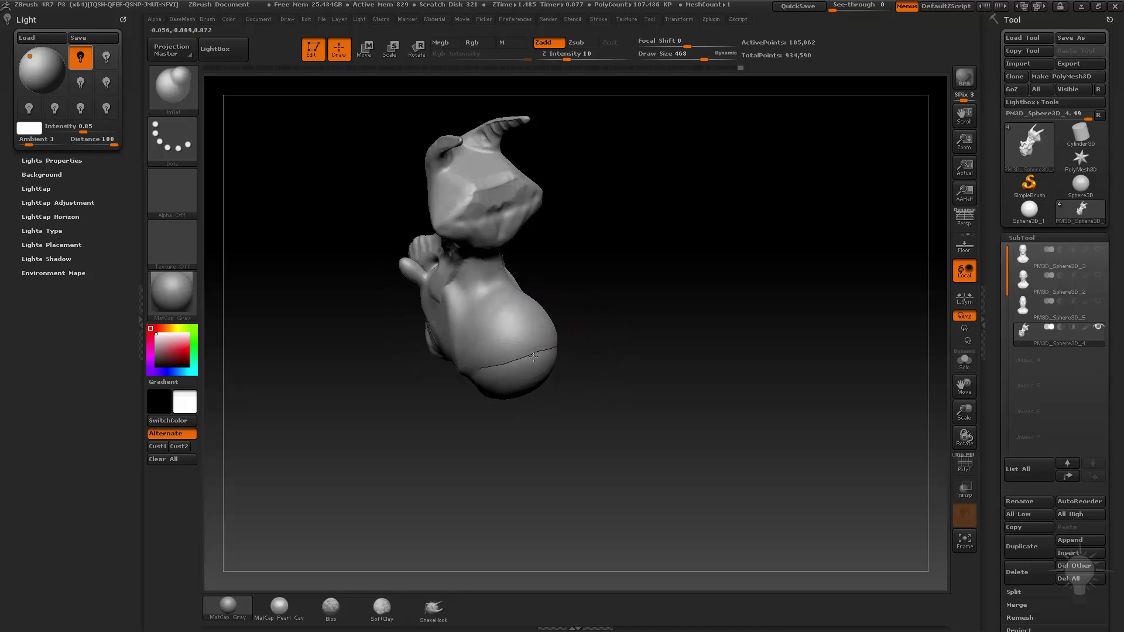
mouse_move(615, 375)
left_mouse_down("ctrl")
mouse_move(579, 353)
mouse_move(503, 372)
left_mouse_up("ctrl")
- Sculpt curved ridges wrapping around the abdomen with the Standard brush at draw size 56
key("b")
key("s")
key("t")
right_click_drag(512, 319, 511, 350, "ctrl")
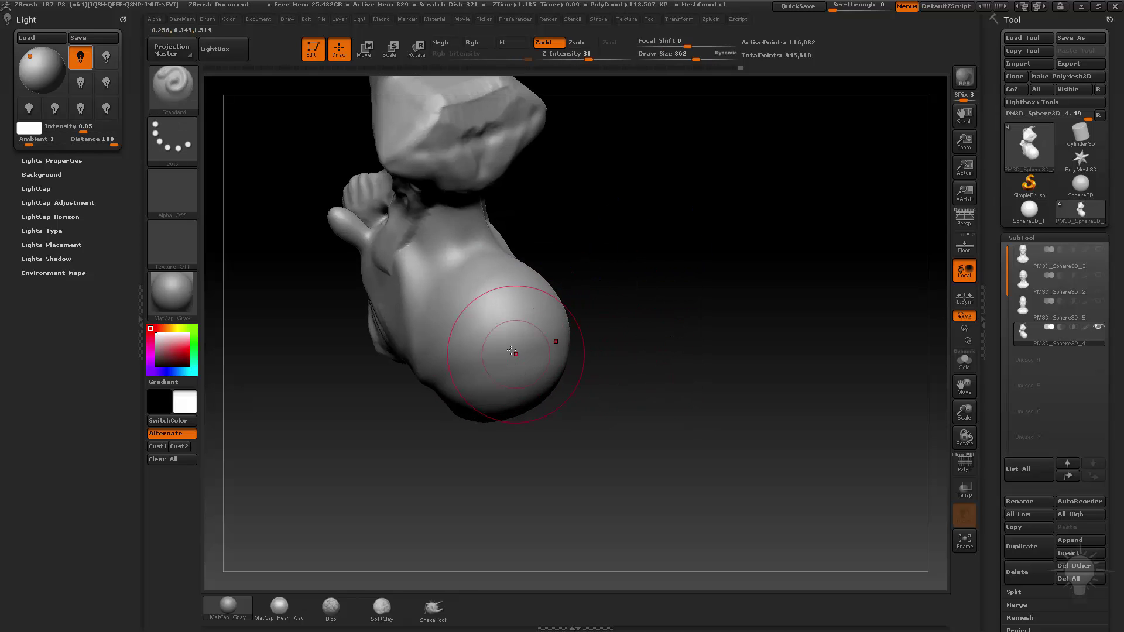
key("s")
left_click_drag(511, 350, 497, 351)
left_click_drag(607, 252, 620, 341, "alt")
left_click_drag(620, 341, 600, 345)
key("s")
left_click_drag(497, 389, 442, 408)
key("s")
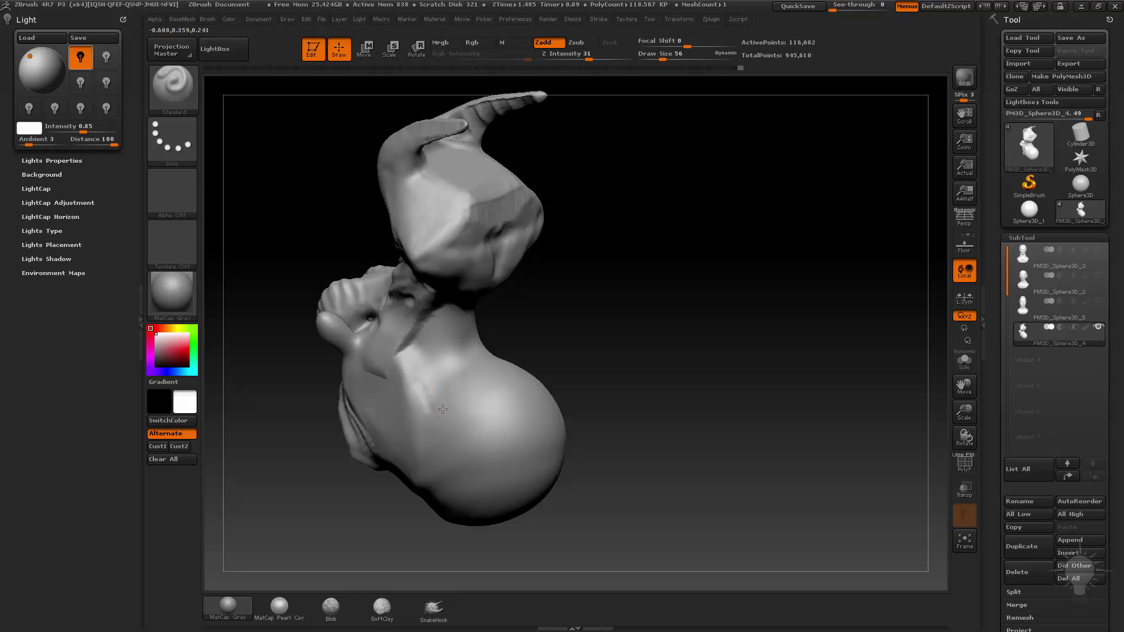
left_click_drag(567, 389, 462, 385)
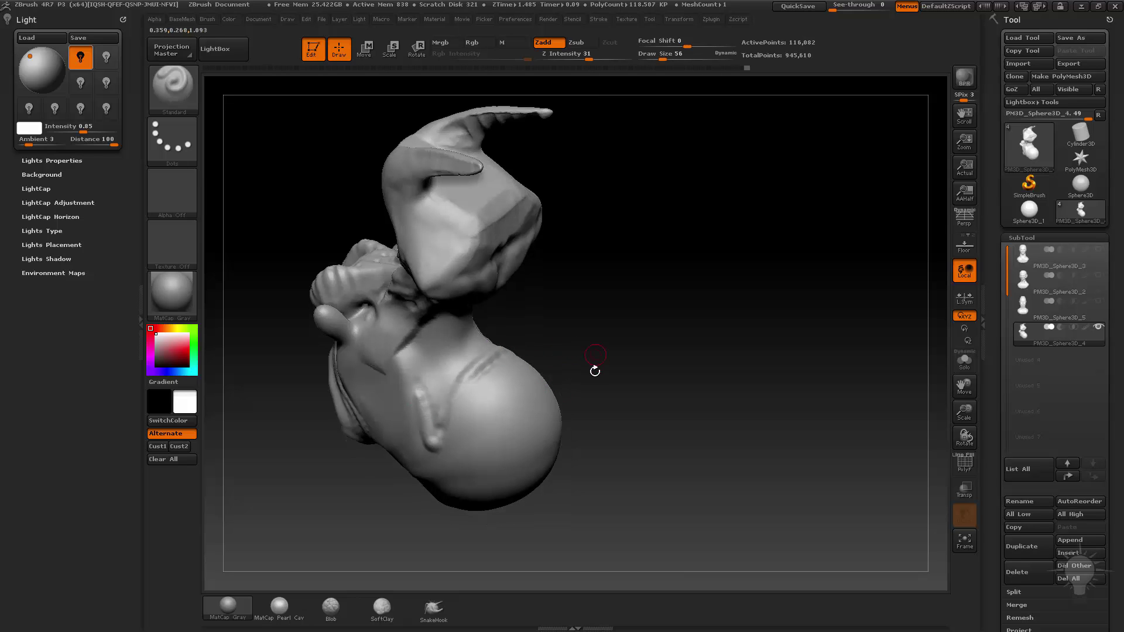
mouse_move(610, 344)
left_mouse_down()
mouse_move(620, 431)
mouse_move(638, 459)
left_mouse_up()
left_click_drag(464, 390, 568, 472)
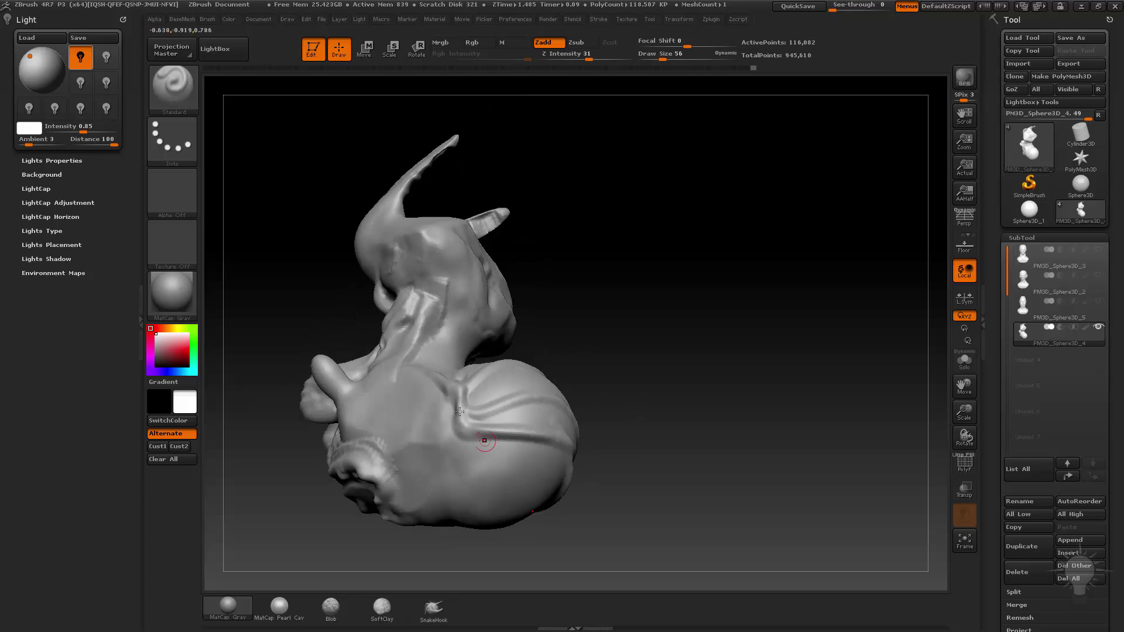
mouse_move(481, 436)
left_mouse_down()
mouse_move(567, 468)
mouse_move(634, 395)
left_mouse_up()
- Raise a rounded mound at the rear tip of the abdomen with the Standard brush at draw size 109
key("s")
left_click_drag(515, 434, 525, 414)
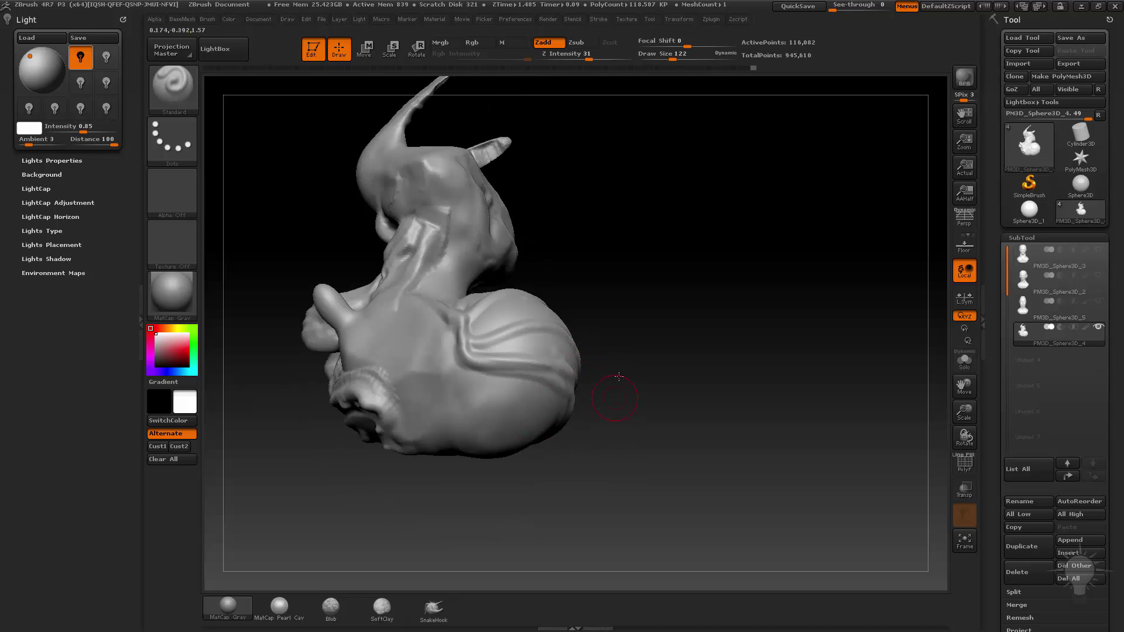
left_click_drag(619, 377, 498, 407)
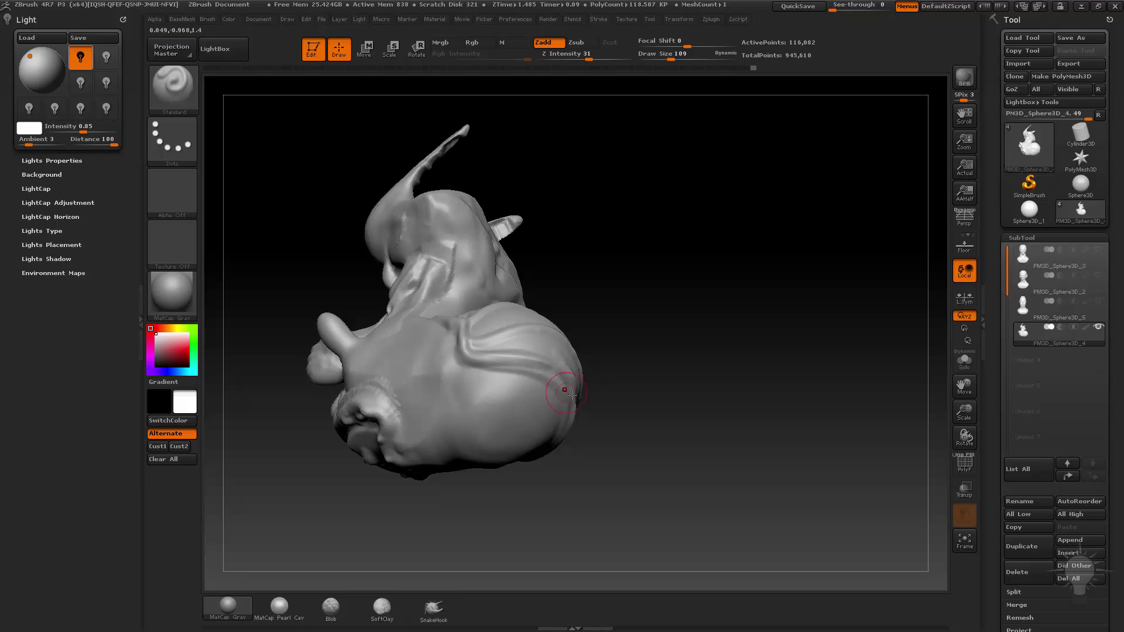
mouse_move(572, 395)
left_mouse_down()
mouse_move(526, 409)
mouse_move(542, 417)
left_mouse_up()
key("s")
key("s")
left_click_drag(624, 381, 623, 411, "alt")
- Carve a small opening into the tip of the abdomen's mound with the Standard brush at draw size 30
key("s")
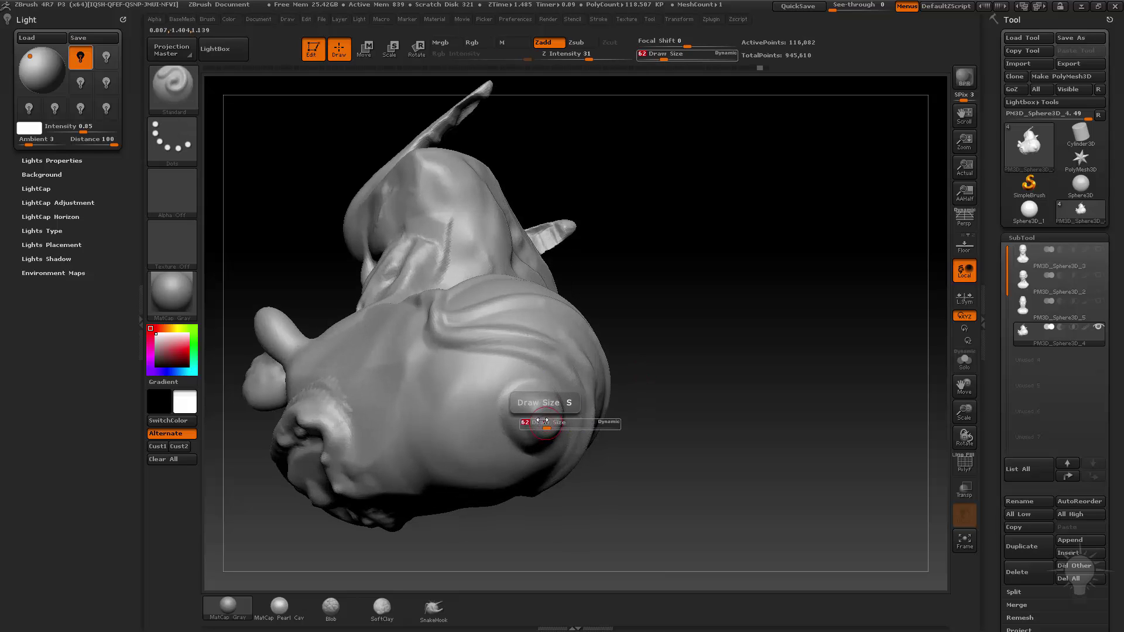
left_click_drag(544, 420, 540, 420)
left_click_drag(545, 418, 548, 420, "alt")
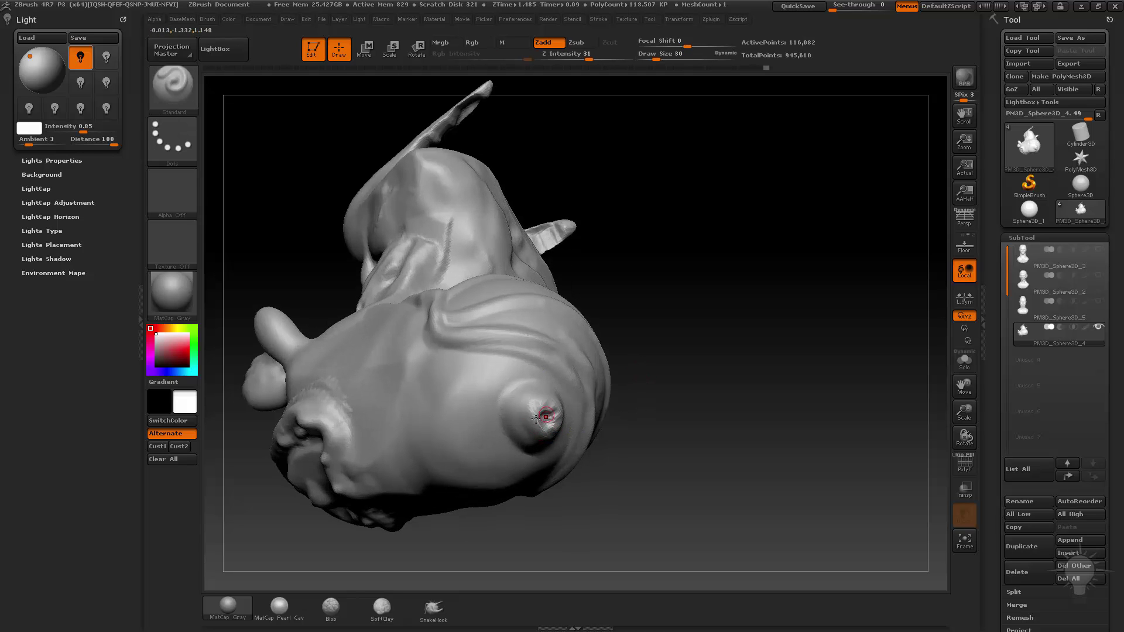
mouse_move(660, 428)
left_mouse_down("alt")
mouse_move(662, 397)
mouse_move(613, 412)
mouse_move(595, 394)
mouse_move(556, 398)
mouse_move(617, 385)
mouse_move(610, 396)
left_mouse_up("alt")
- Sculpt further folds along the abdomen with the Standard brush at draw size 75
key("s")
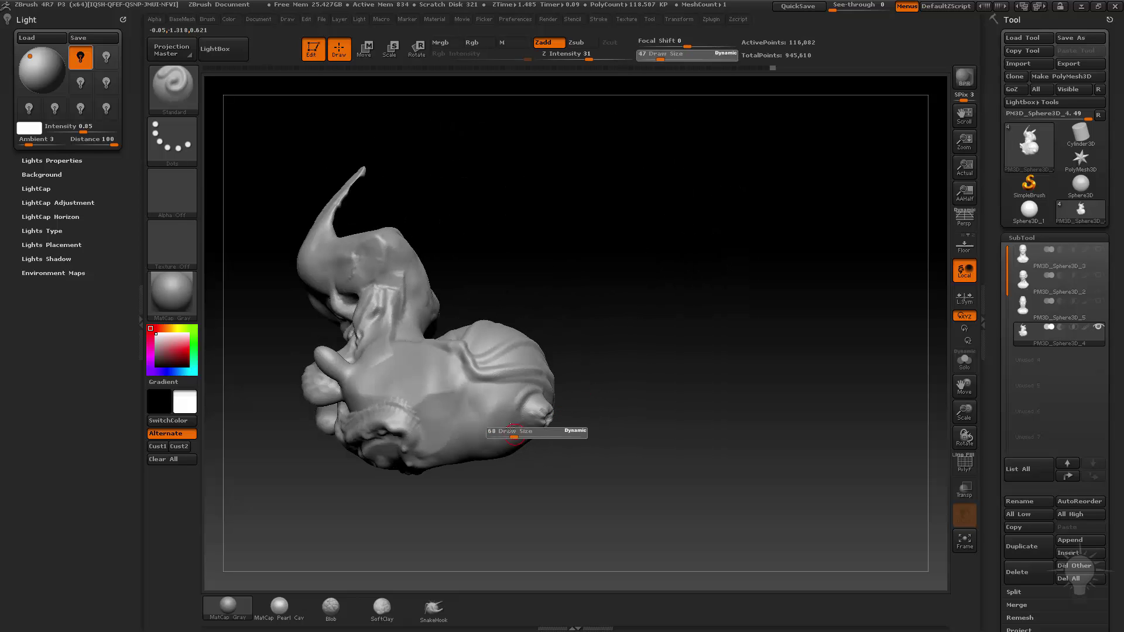
left_click_drag(514, 432, 520, 432)
mouse_move(625, 426)
left_mouse_down()
mouse_move(662, 416)
mouse_move(684, 373)
left_mouse_up()
left_click_drag(678, 281, 580, 336)
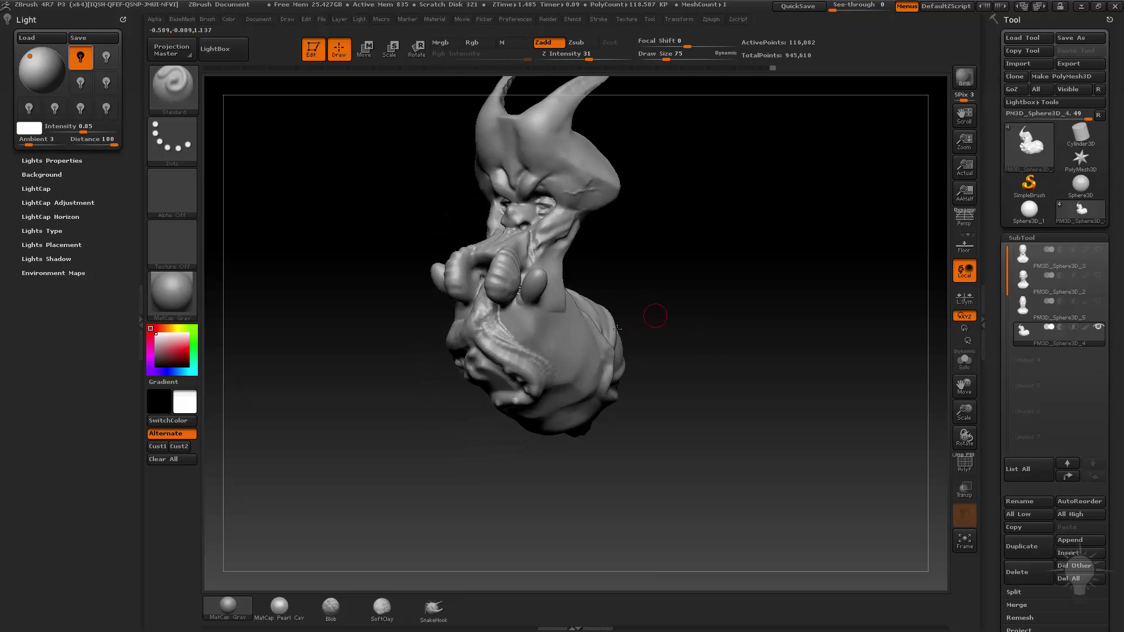
left_click_drag(655, 317, 634, 326)
- Pull a symmetrical pair of limbs from the body's sides with SnakeHook, thicken them with Inflat, and remesh with DynaMesh
left_click(434, 611)
mouse_move(605, 413)
left_mouse_down()
mouse_move(615, 314)
mouse_move(571, 353)
mouse_move(580, 332)
mouse_move(532, 330)
mouse_move(605, 322)
mouse_move(620, 333)
mouse_move(605, 321)
left_mouse_up()
key("s")
key("b")
key("i")
key("n")
key("s")
left_click(615, 338)
left_click_drag(726, 267, 715, 375, "ctrl")
- Extend both limbs into long, downward-bent pointed segments with SnakeHook at draw size 226, and remesh with DynaMesh
left_click_drag(683, 329, 647, 294, "alt")
left_click(434, 607)
mouse_move(621, 351)
left_mouse_down()
mouse_move(602, 346)
mouse_move(698, 415)
left_mouse_up()
key("s")
left_click(593, 345)
left_click_drag(696, 303, 726, 415, "ctrl")
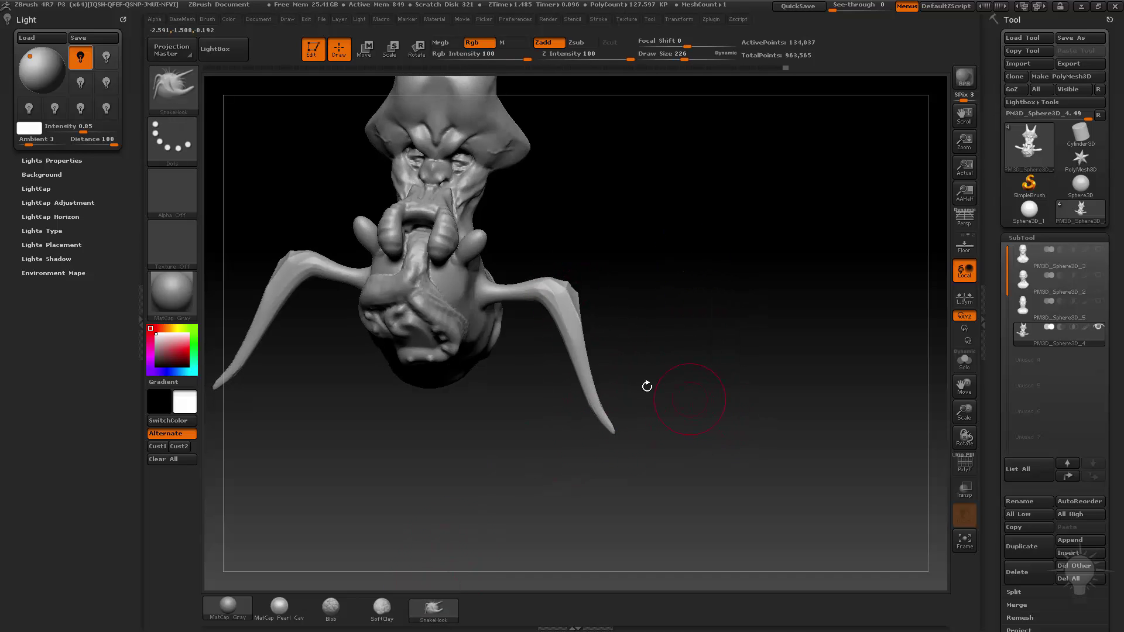
- Thicken the limbs and swell their joints with the Inflat brush at draw size 226, and remesh with DynaMesh
key("b")
key("i")
key("n")
mouse_move(585, 351)
left_mouse_down()
mouse_move(609, 426)
mouse_move(593, 380)
left_mouse_up()
mouse_move(707, 341)
left_mouse_down()
mouse_move(649, 391)
mouse_move(718, 293)
left_mouse_up()
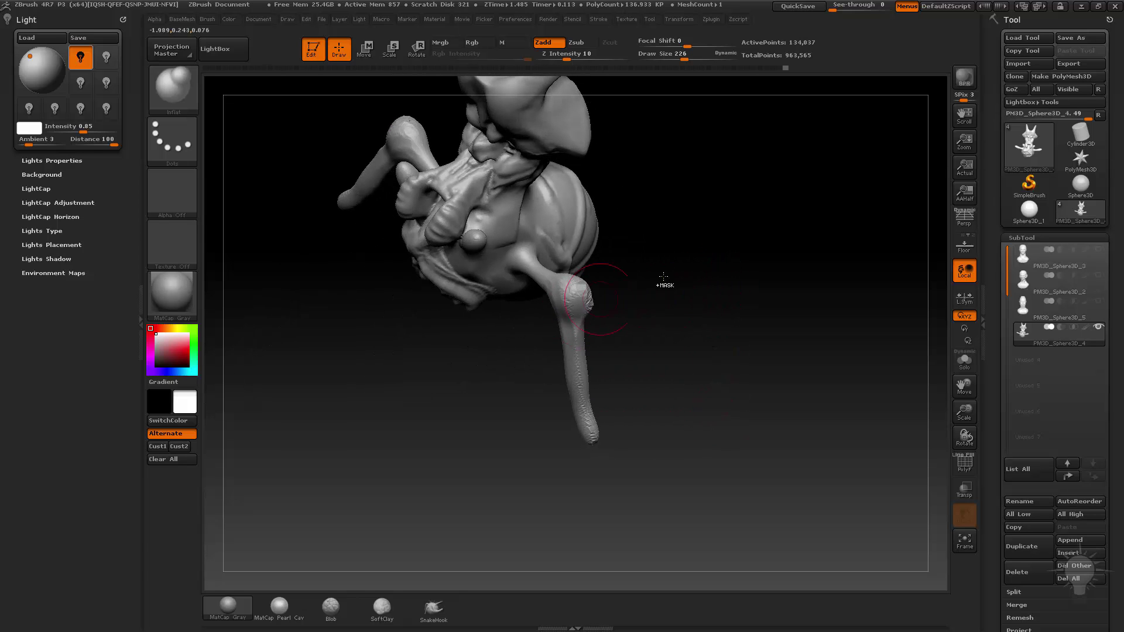
mouse_move(671, 435)
left_mouse_down()
mouse_move(728, 363)
mouse_move(726, 410)
left_mouse_up()
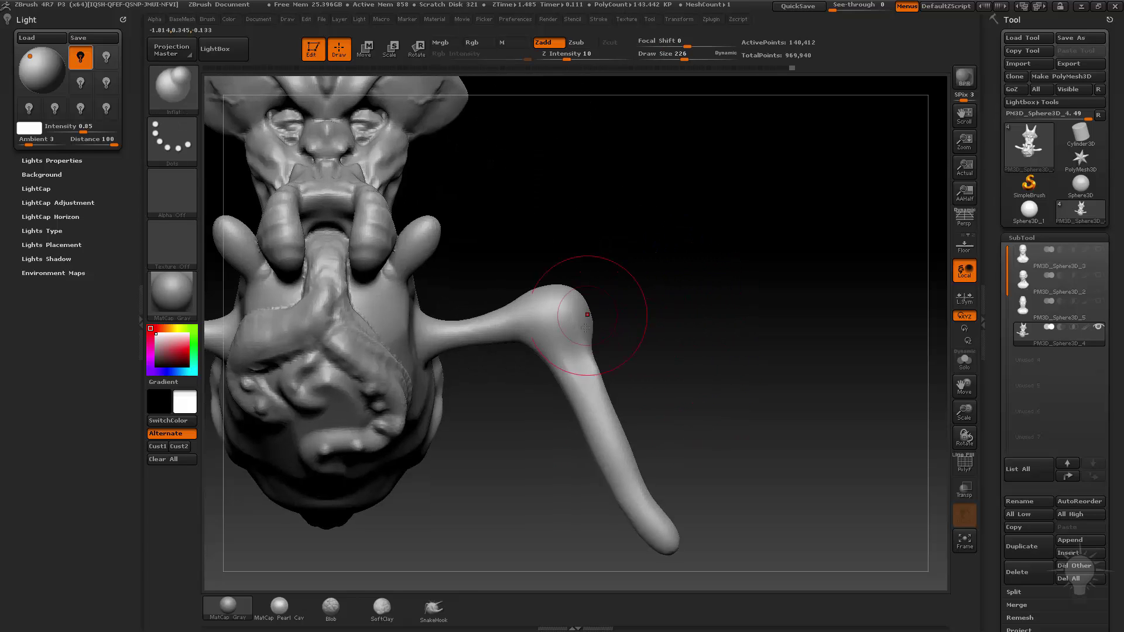
- Sculpt ridges across the swollen limb joints with the Standard brush at draw size 35
key("b")
key("s")
key("t")
key("s")
left_click_drag(602, 318, 571, 320)
left_click_drag(645, 328, 691, 305)
key("s")
left_click_drag(527, 334, 578, 323)
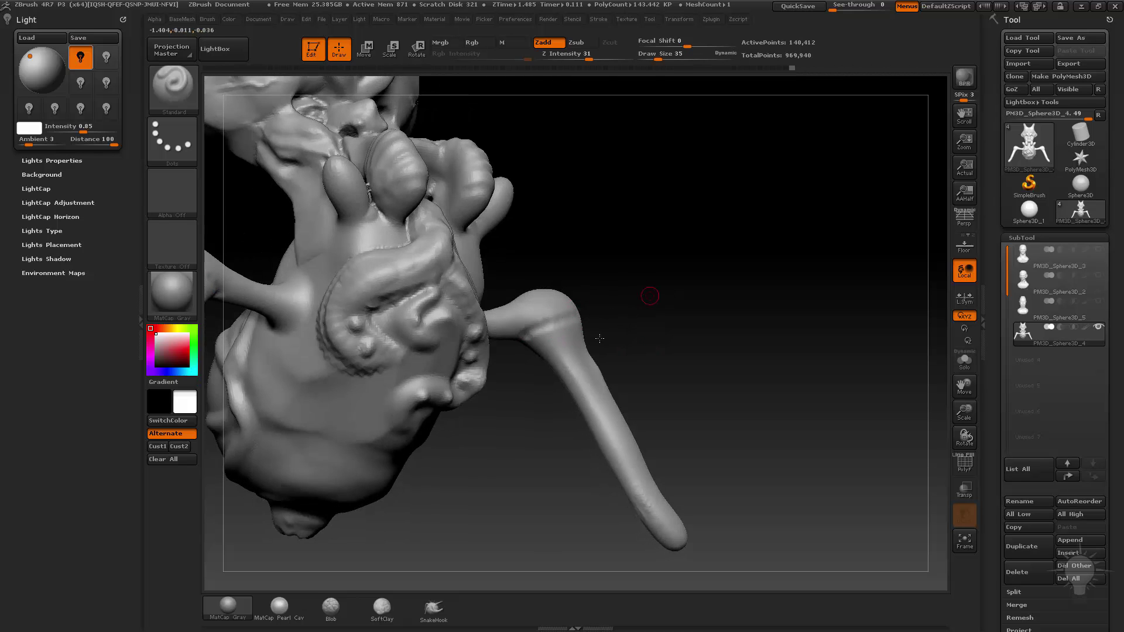
left_click_drag(650, 296, 600, 339)
left_click_drag(525, 324, 585, 319)
left_click_drag(668, 328, 591, 329)
- Dot small bumps over the limb joints and the abdomen with the Standard brush at draw size 39
key("s")
left_click_drag(620, 462, 553, 408)
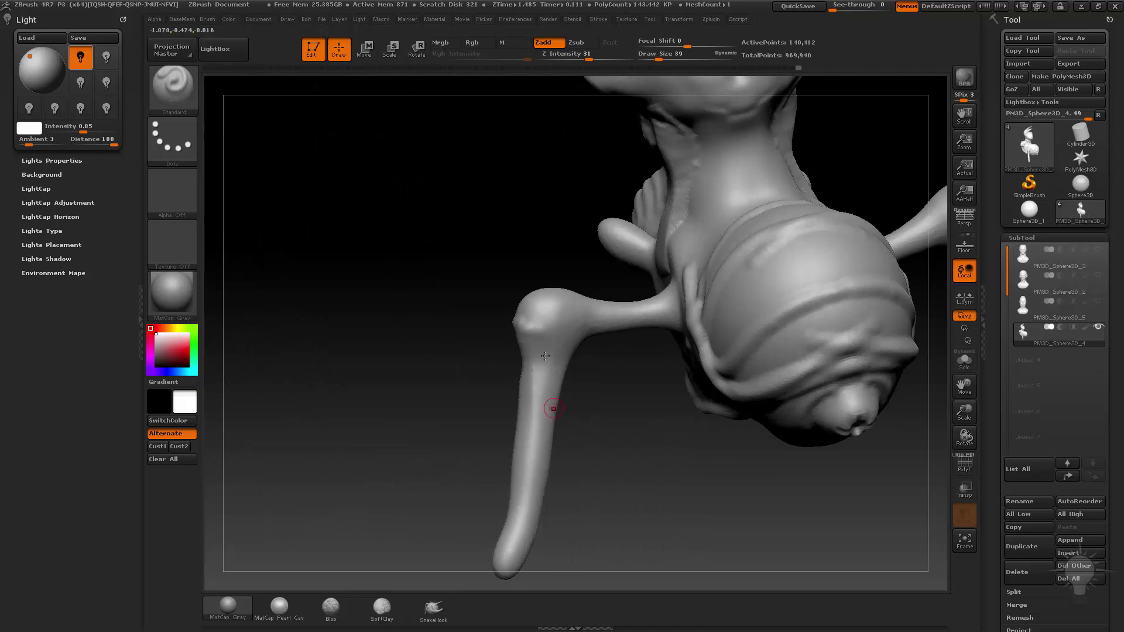
mouse_move(589, 355)
left_mouse_down()
mouse_move(550, 296)
mouse_move(544, 393)
left_mouse_up()
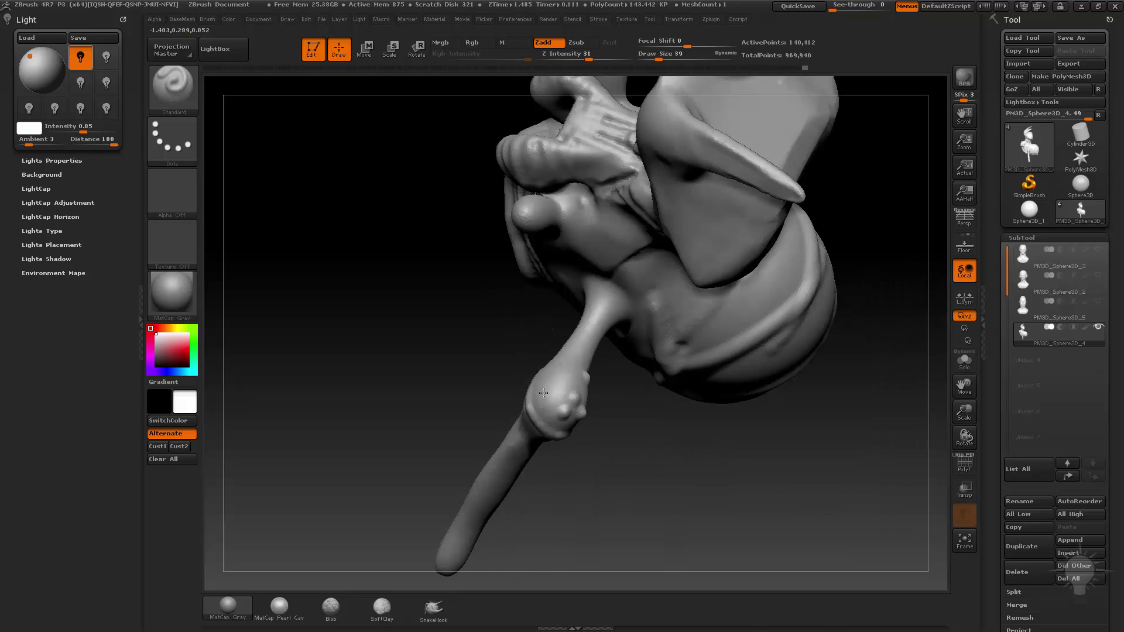
left_click_drag(602, 325, 676, 320)
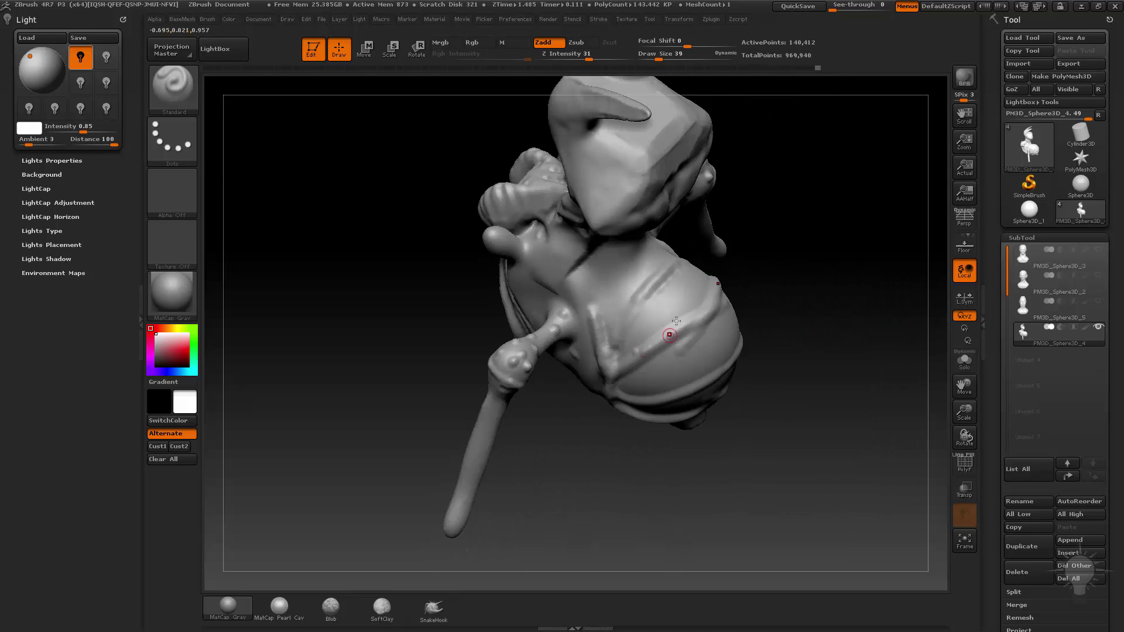
mouse_move(620, 251)
left_mouse_down()
mouse_move(850, 313)
mouse_move(785, 266)
mouse_move(771, 322)
mouse_move(785, 255)
mouse_move(759, 229)
mouse_move(773, 301)
mouse_move(735, 243)
mouse_move(741, 294)
mouse_move(766, 291)
left_mouse_up()
- Make MaskLasso the masking brush and view the creature from above
key("ctrl+shift")
left_click(174, 89, "ctrl+shift")
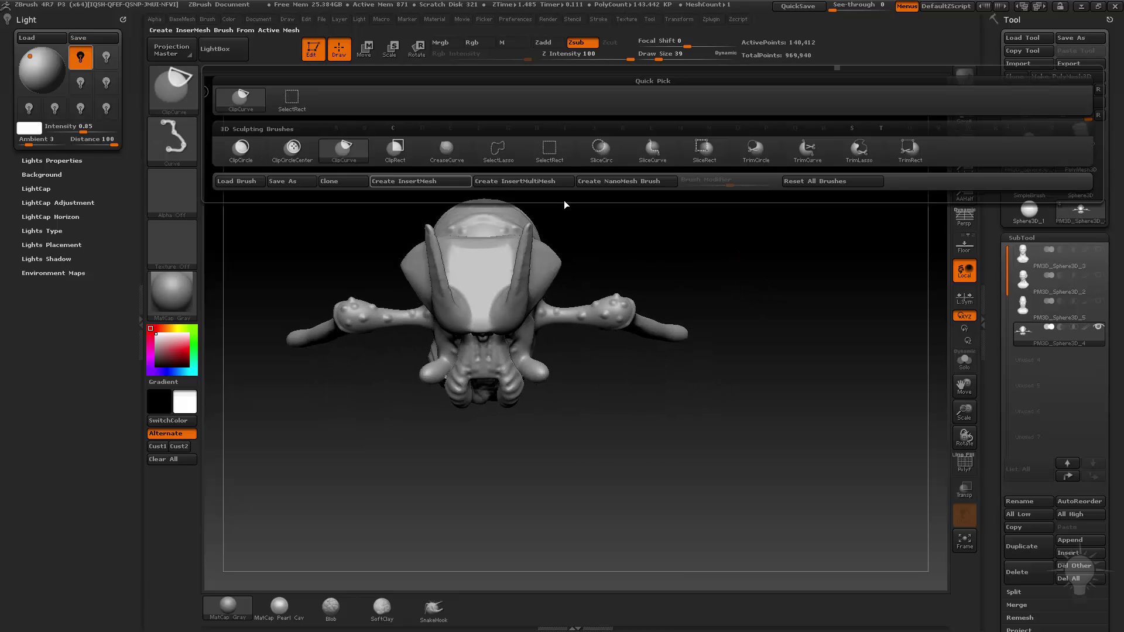
key("ctrl")
left_click(191, 91, "ctrl")
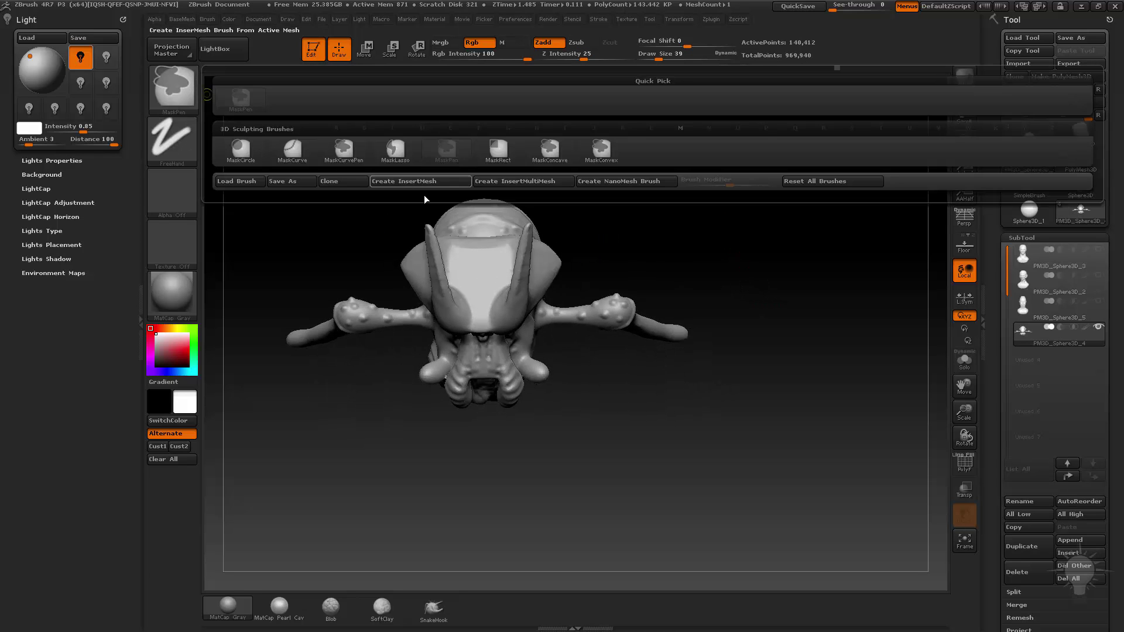
left_click(394, 151, "ctrl")
mouse_move(733, 284)
left_mouse_down()
mouse_move(702, 275)
mouse_move(748, 238)
mouse_move(723, 318)
mouse_move(725, 302)
mouse_move(781, 289)
left_mouse_up()
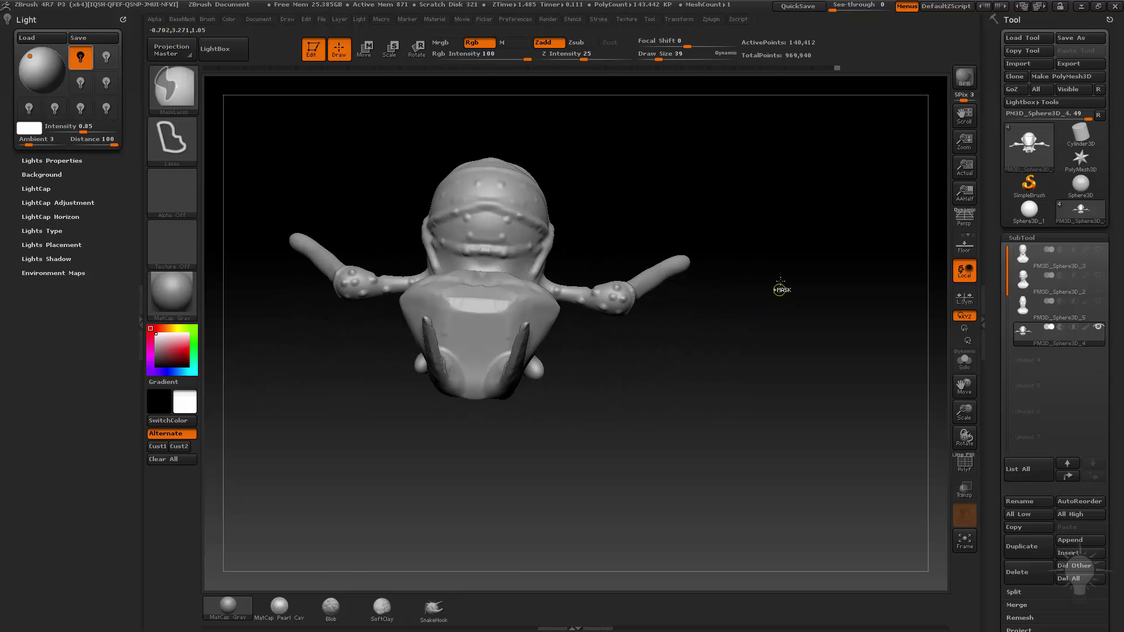
- Isolate the two limbs with an inverted lasso mask and rotate them forward from their bases with the transpose line
key("ctrl")
mouse_move(546, 308)
left_mouse_down("ctrl")
mouse_move(801, 344)
mouse_move(786, 286)
left_mouse_up("ctrl")
left_click(802, 347, "ctrl")
key("r")
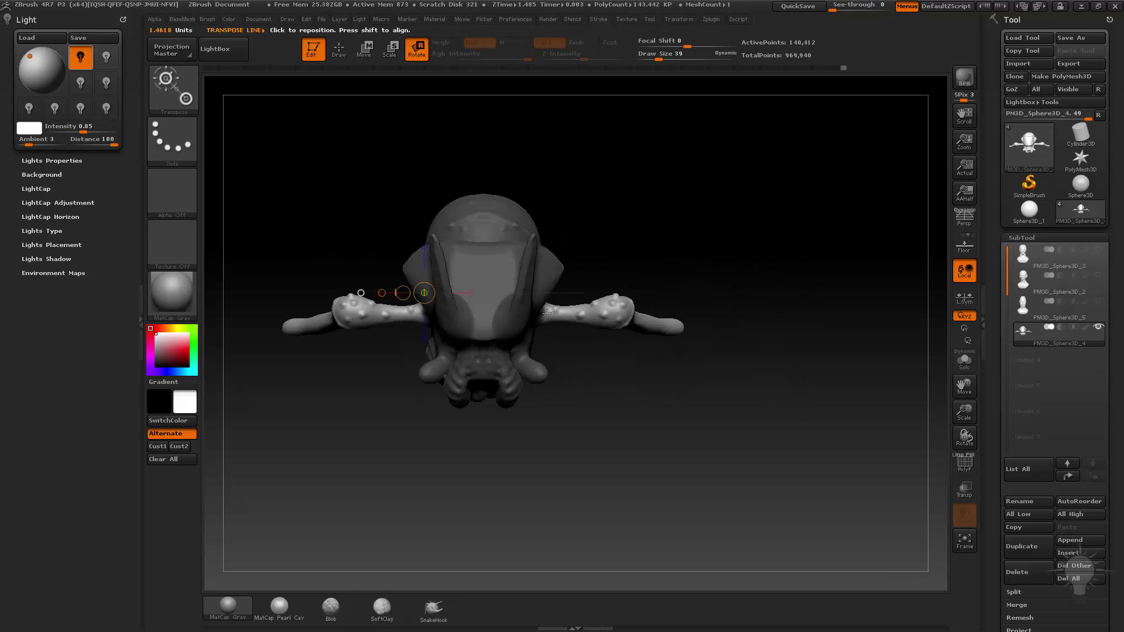
mouse_move(544, 311)
left_mouse_down()
mouse_move(528, 498)
mouse_move(434, 447)
left_mouse_up()
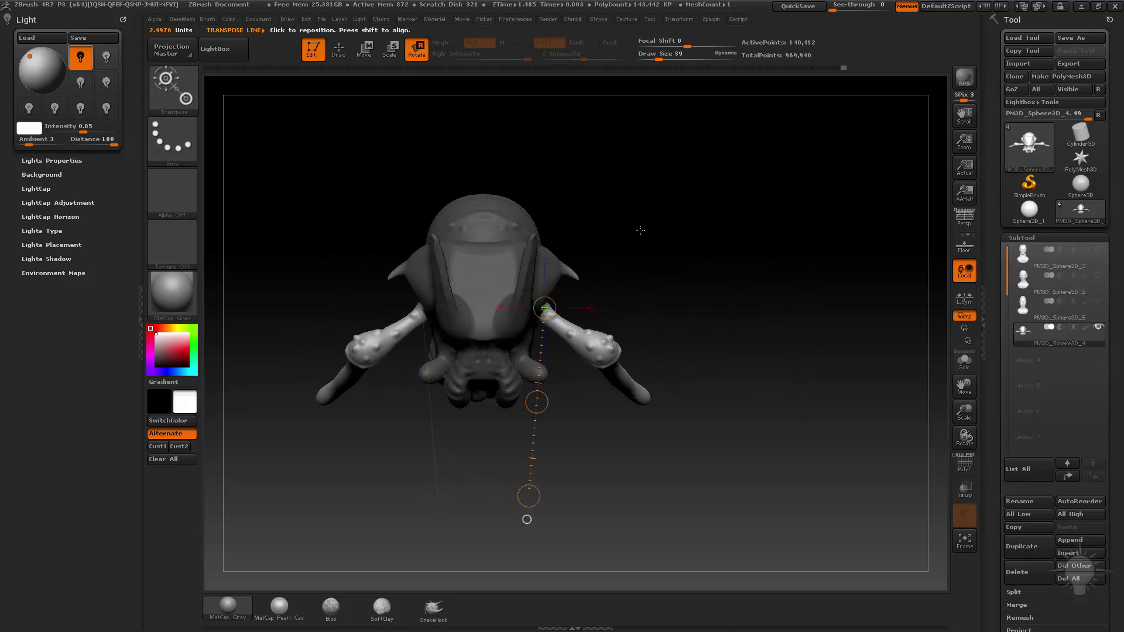
- Duplicate the creature's subtool and make the copy the active subtool
mouse_move(693, 283)
left_mouse_down()
mouse_move(720, 244)
mouse_move(766, 285)
mouse_move(798, 367)
mouse_move(785, 193)
mouse_move(847, 363)
mouse_move(819, 351)
mouse_move(790, 313)
mouse_move(767, 349)
mouse_move(763, 322)
mouse_move(446, 332)
left_mouse_up()
key("q")
left_click_drag(511, 370, 942, 385)
left_click(1023, 553)
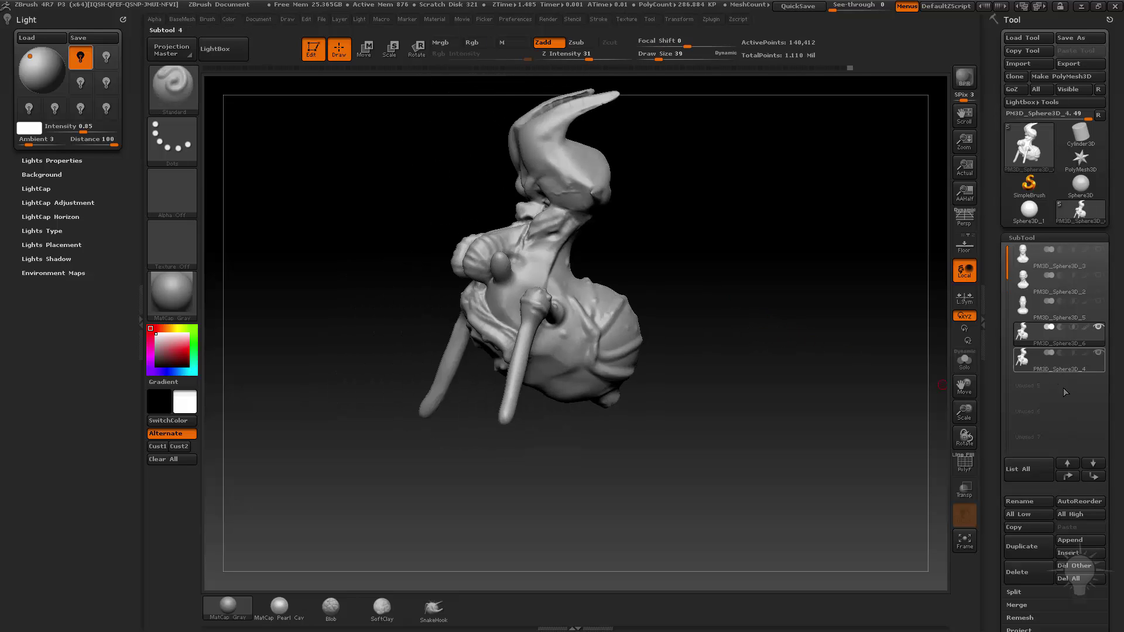
left_click(1062, 364)
- Solo the copied subtool and show only its two limbs with the SelectLasso brush
mouse_move(716, 326)
left_mouse_down()
mouse_move(888, 371)
mouse_move(811, 392)
mouse_move(670, 337)
left_mouse_up()
key("ctrl+shift")
key("alt")
left_click(172, 88)
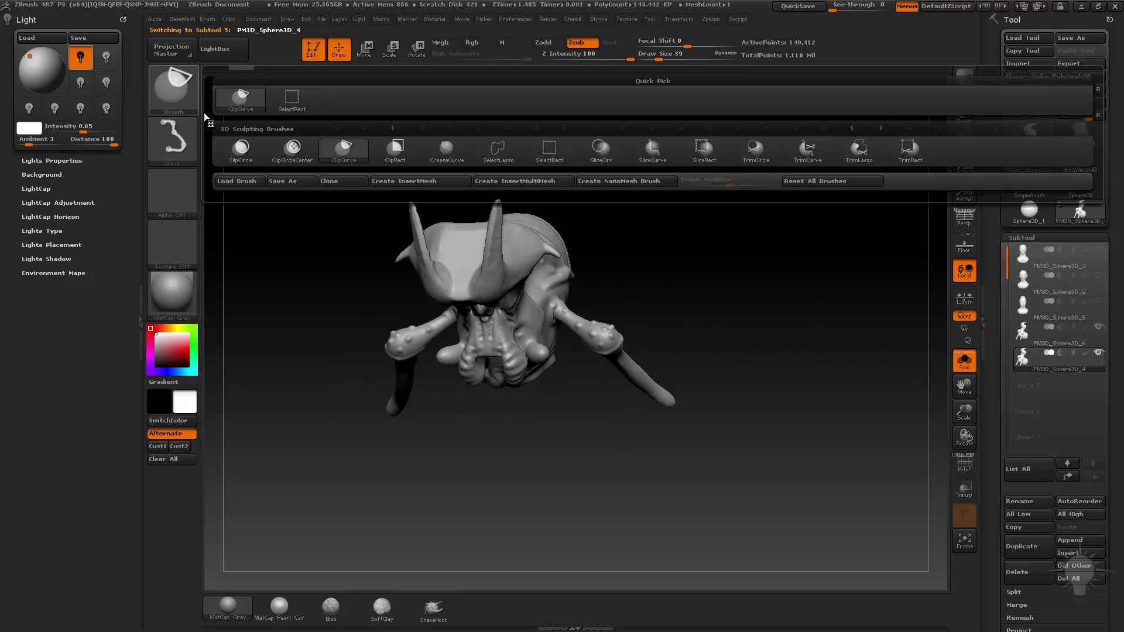
key("ctrl+shift")
mouse_move(654, 302)
left_mouse_down()
mouse_move(589, 295)
mouse_move(580, 404)
mouse_move(724, 374)
left_mouse_up()
left_click_drag(813, 227, 802, 150)
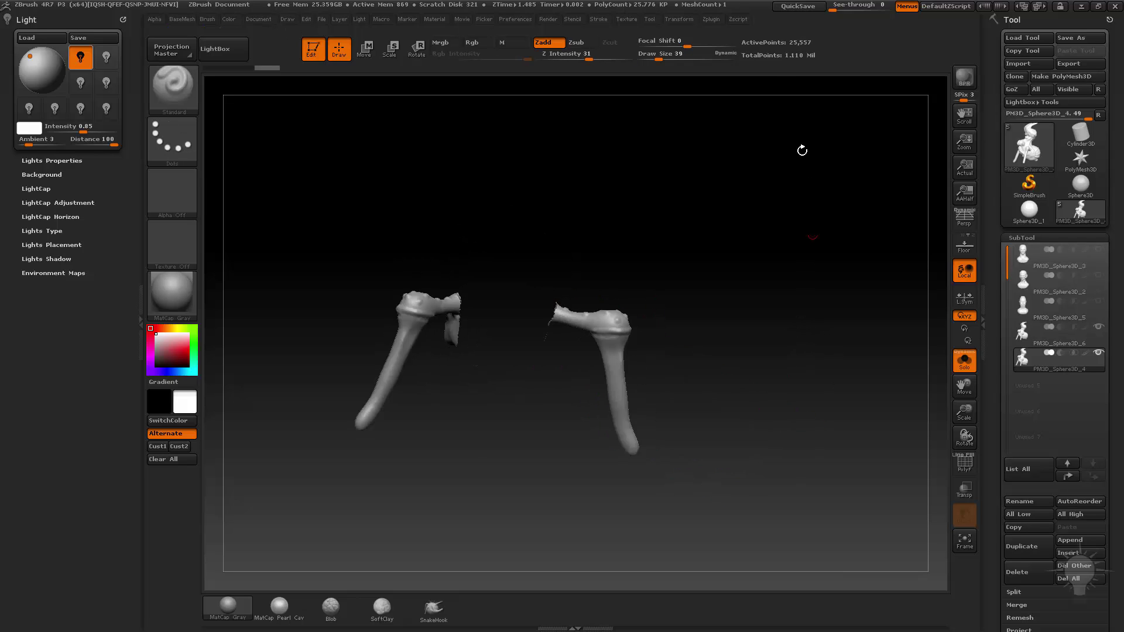
- Hide the leftover body scraps around the isolated limb bases with a subtractive selection lasso
left_click(795, 7)
mouse_move(713, 308)
left_mouse_down()
mouse_move(728, 309)
mouse_move(699, 301)
left_mouse_up()
key("ctrl+shift")
left_click_drag(562, 328, 542, 404, "ctrl+alt+shift")
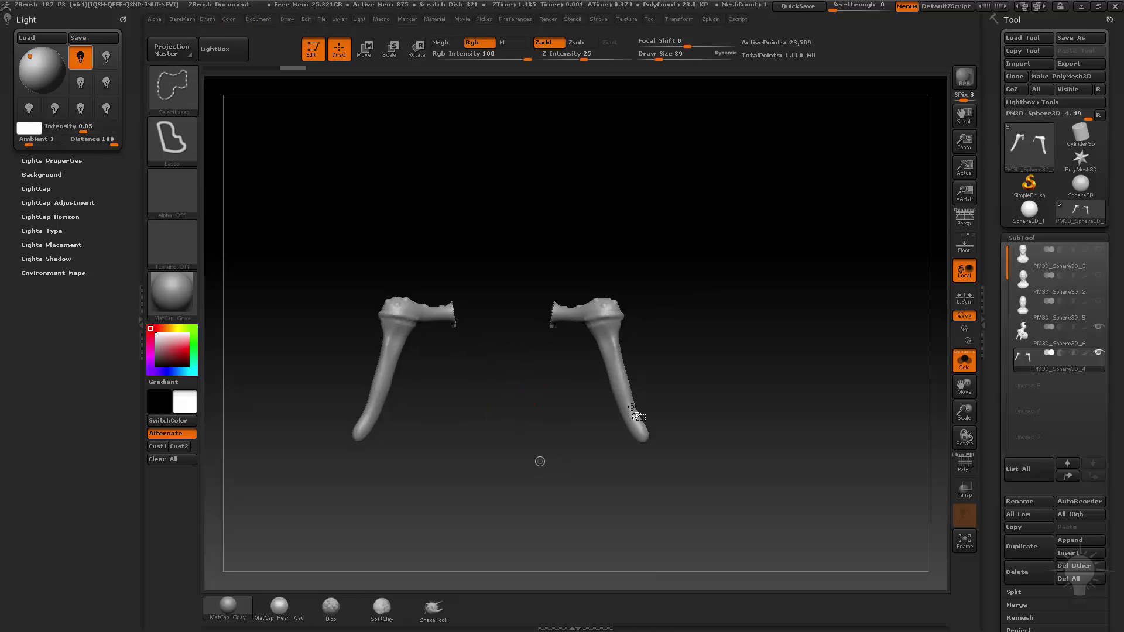
- Try to close the open holes on the isolated limbs
mouse_move(860, 335)
left_mouse_down()
mouse_move(732, 322)
mouse_move(913, 327)
mouse_move(770, 325)
mouse_move(833, 309)
left_mouse_up()
key("1")
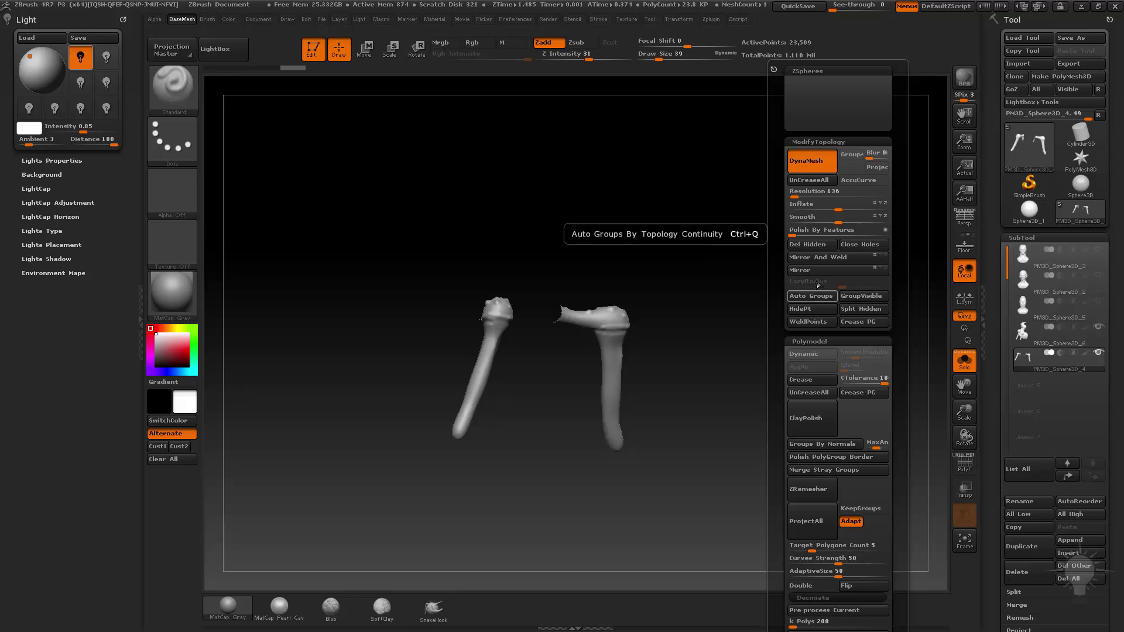
left_click(843, 246)
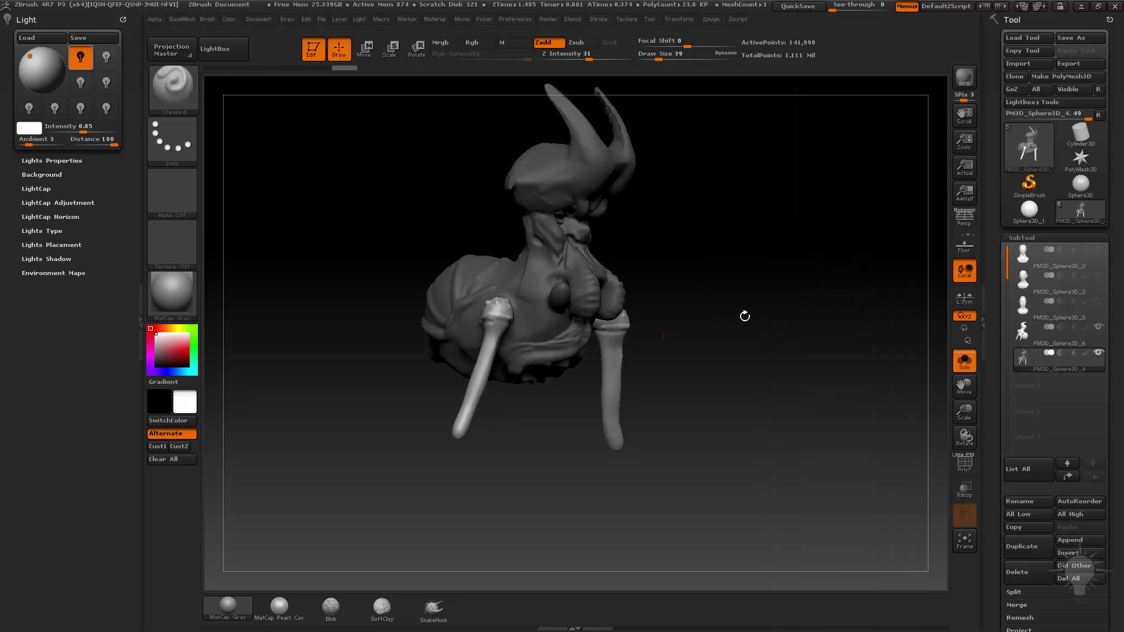
left_click_drag(743, 314, 741, 298)
key("ctrl+z")
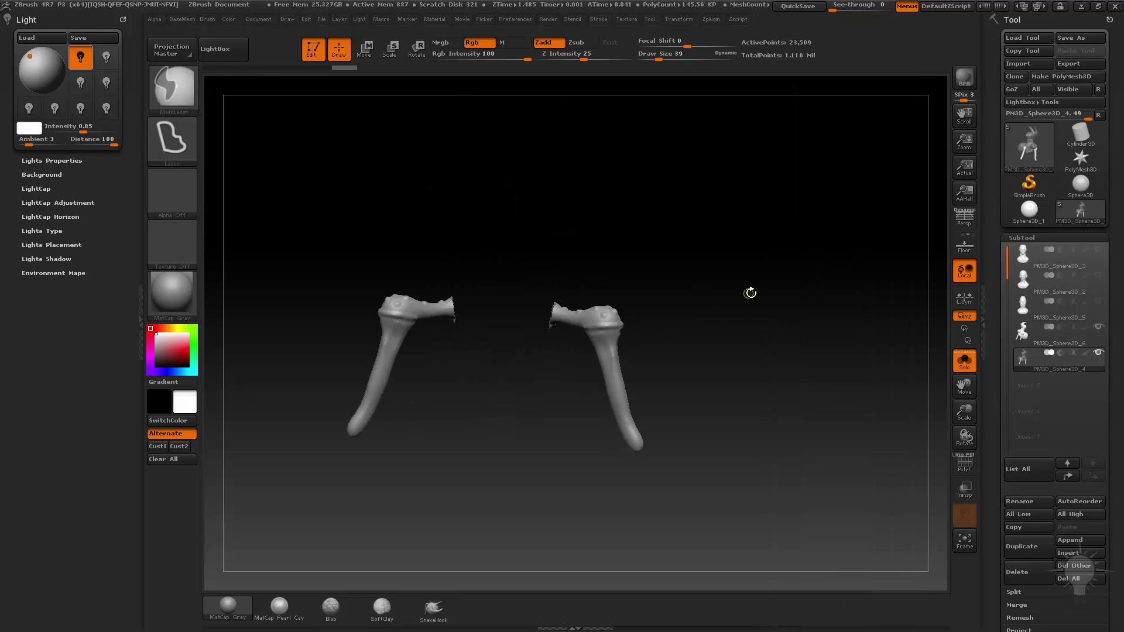
- Delete the hidden body geometry from the limb copy, close its holes and bring the other visible subtool back into view
key("shift+b")
left_click(724, 246)
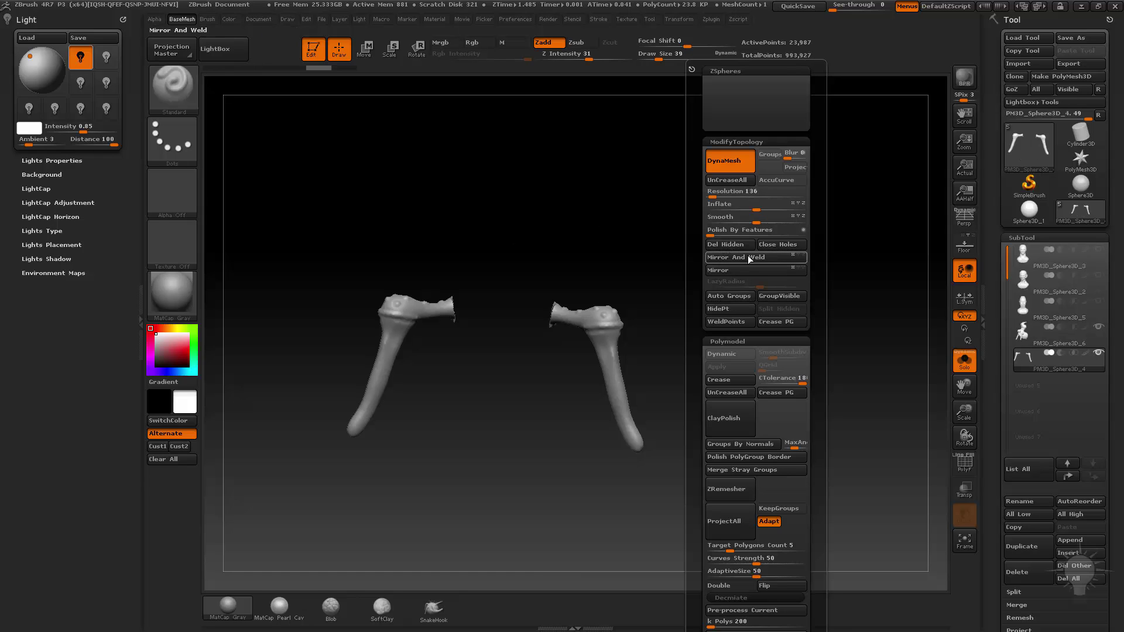
left_click(794, 7)
left_click_drag(781, 304, 931, 328, "alt")
left_click(965, 362)
- Move the copied limb pair backward along the body with the transpose line, behind the original front limbs
left_click_drag(846, 357, 810, 331, "shift")
key("w")
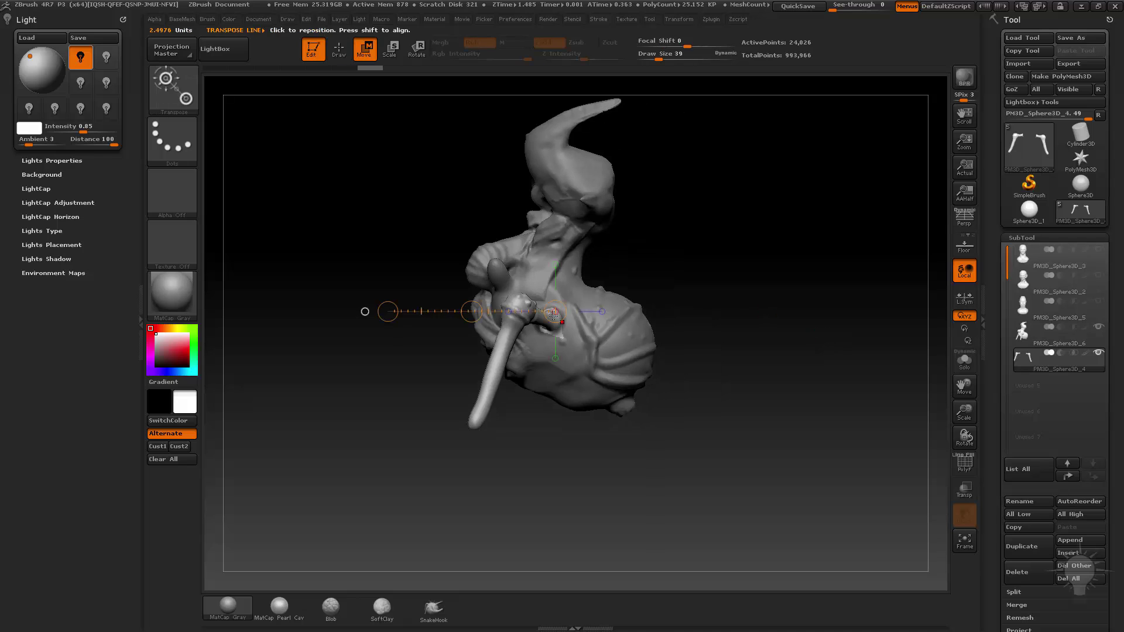
left_click_drag(502, 328, 762, 329)
left_click_drag(632, 329, 665, 355, "ctrl")
- Rotate the second limb pair around its bases from above so it points straight out sideways
key("r")
left_click_drag(682, 261, 670, 394)
left_click_drag(566, 337, 626, 462)
key("w")
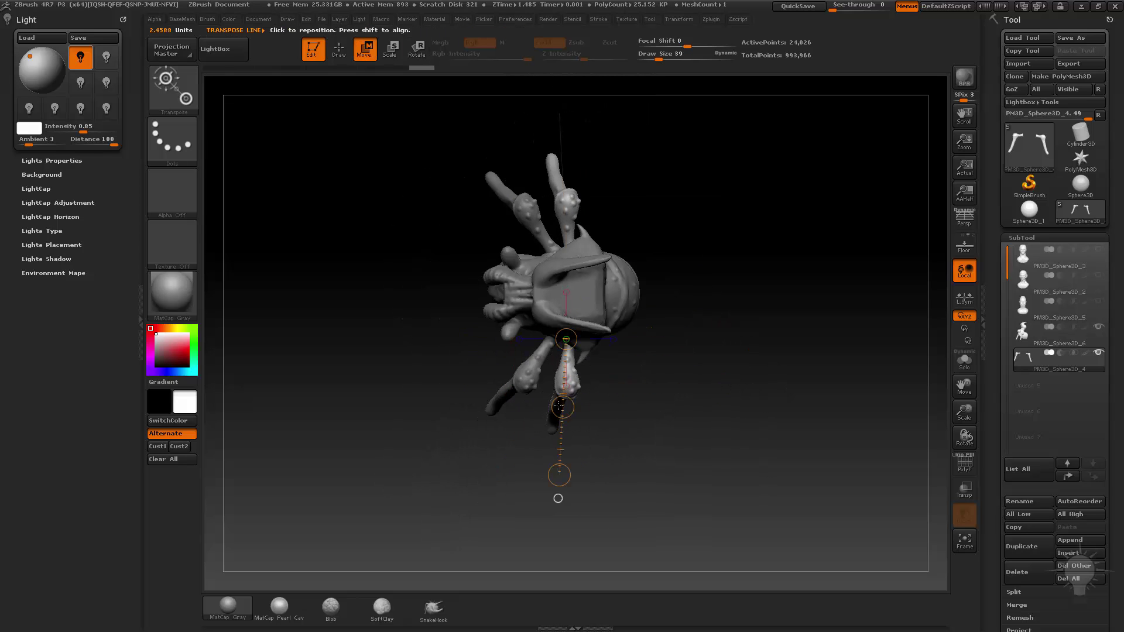
left_click_drag(563, 407, 558, 413)
- Enlarge the second limb pair with the transpose line and reposition it against the body
key("e")
left_click_drag(559, 475, 655, 366)
key("w")
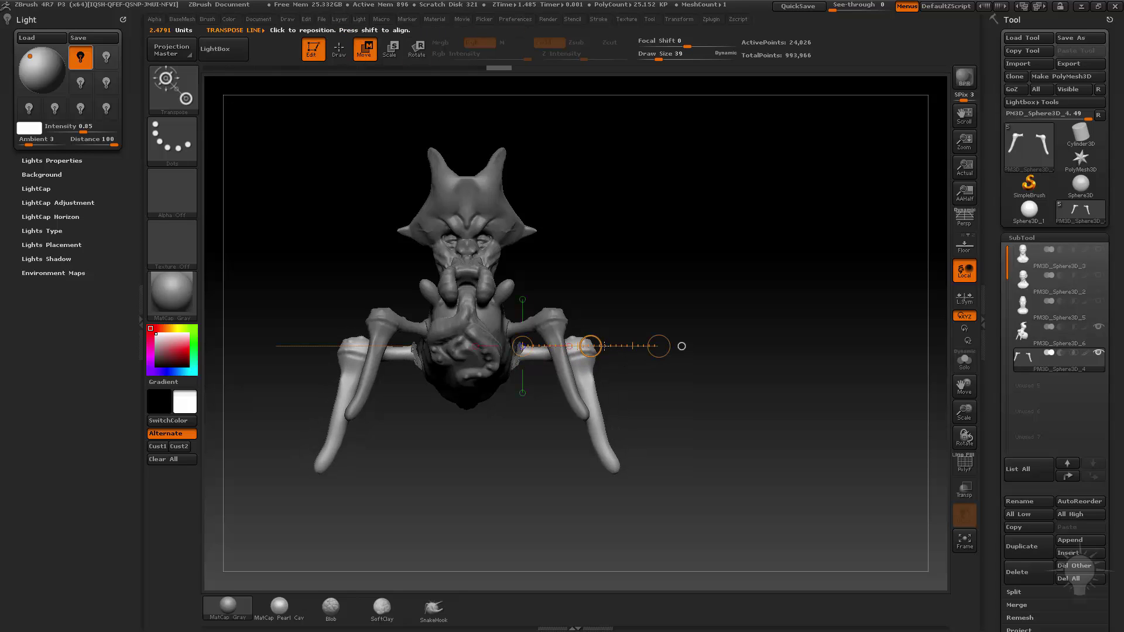
mouse_move(591, 346)
left_mouse_down()
mouse_move(602, 328)
mouse_move(683, 299)
mouse_move(735, 320)
mouse_move(661, 334)
left_mouse_up()
- Duplicate the second limb pair within its subtool and place the new third pair toward the rear of the abdomen
key("q")
key("w")
left_click_drag(528, 381, 726, 404, "ctrl")
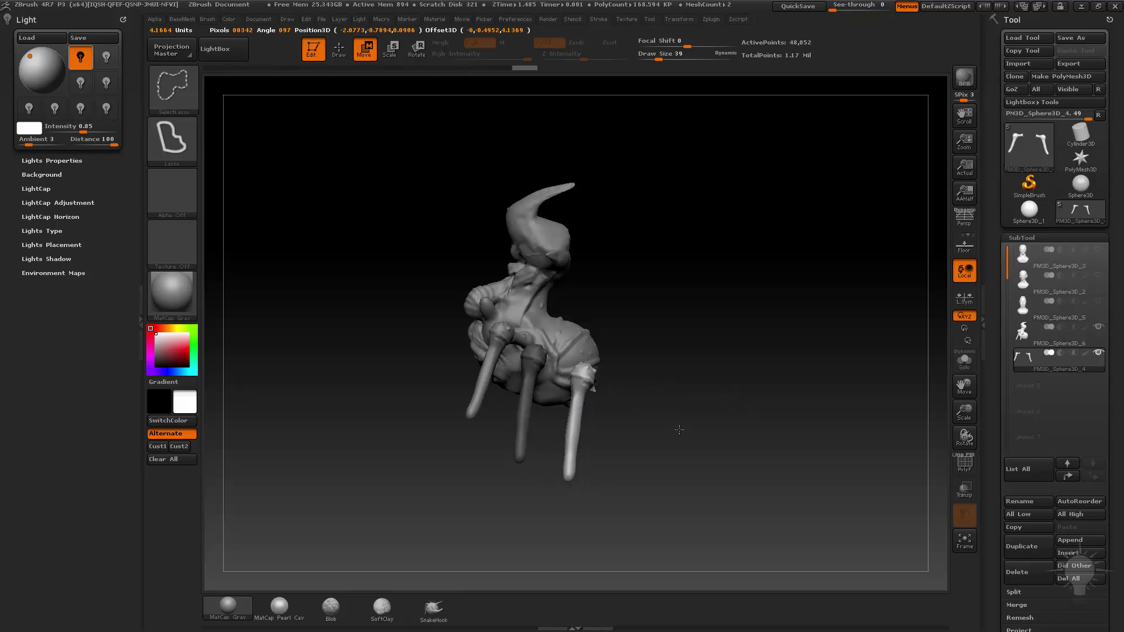
left_click_drag(651, 420, 650, 420, "ctrl+shift")
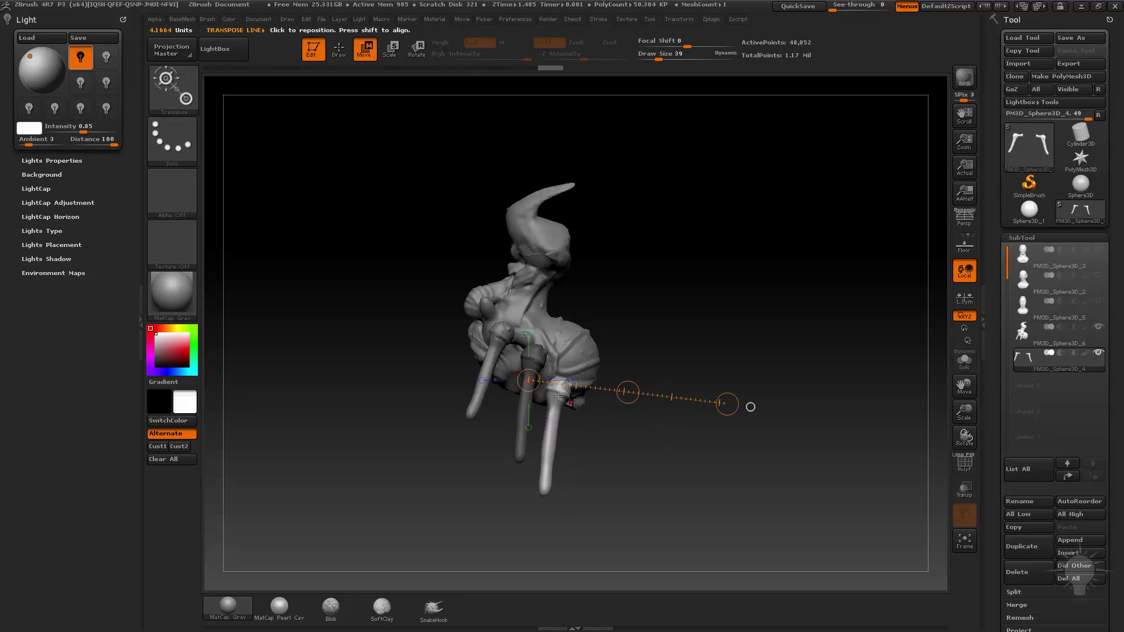
mouse_move(559, 395)
left_mouse_down()
mouse_move(655, 412)
mouse_move(649, 341)
mouse_move(671, 379)
mouse_move(650, 350)
left_mouse_up()
left_click_drag(607, 403, 599, 393)
- Adjust the third limb pair's position on the abdomen and rotate it backward from its bases
key("w")
left_click_drag(702, 456, 579, 556)
left_click_drag(580, 495, 586, 442)
key("r")
left_click_drag(574, 314, 412, 347)
left_click_drag(494, 331, 496, 393)
key("w")
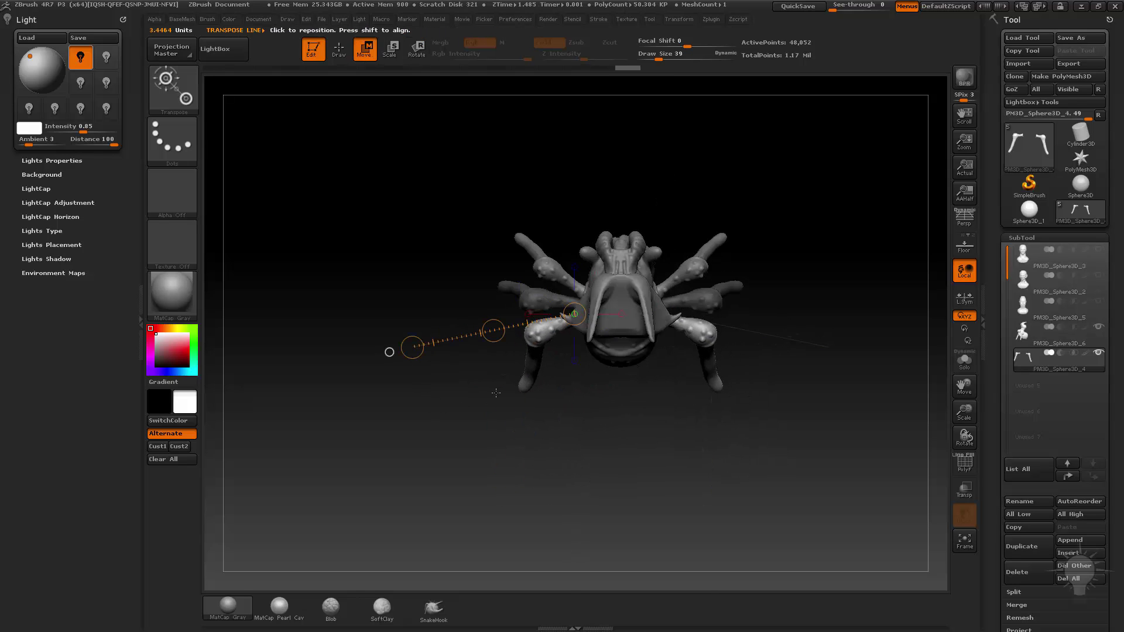
- Merge the body subtool down with the limb subtool and remesh the result with DynaMesh
key("q")
mouse_move(796, 351)
left_mouse_down()
mouse_move(831, 284)
mouse_move(807, 310)
mouse_move(831, 335)
mouse_move(820, 326)
mouse_move(866, 351)
mouse_move(909, 353)
mouse_move(825, 269)
mouse_move(785, 271)
mouse_move(778, 318)
mouse_move(852, 193)
mouse_move(820, 195)
mouse_move(780, 272)
left_mouse_up()
key("ctrl")
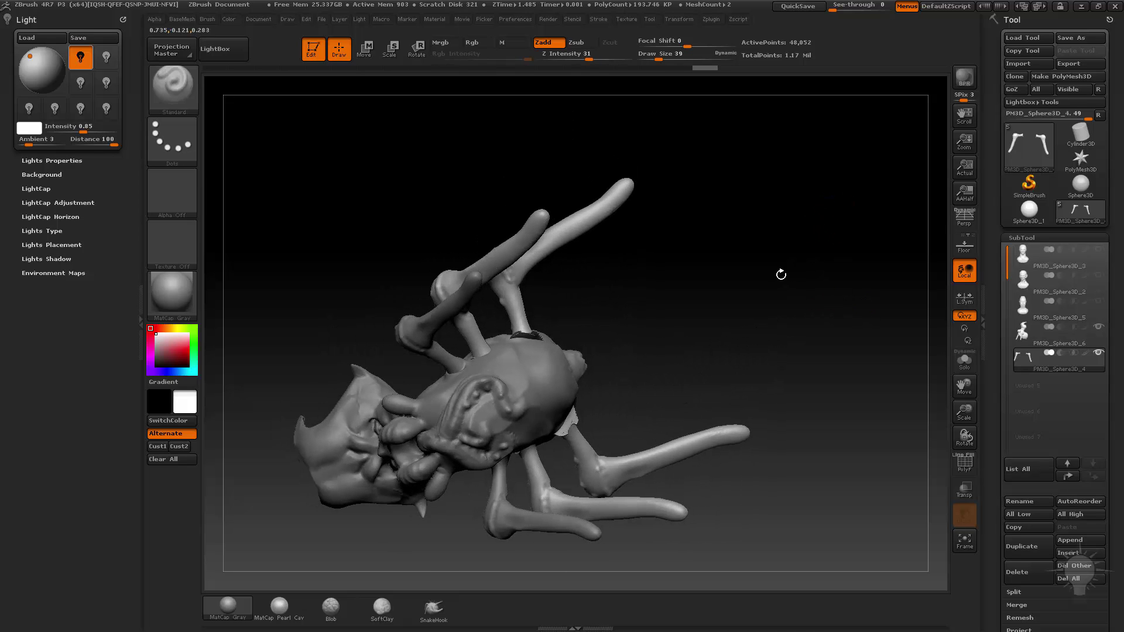
left_click(1050, 345)
key("ctrl")
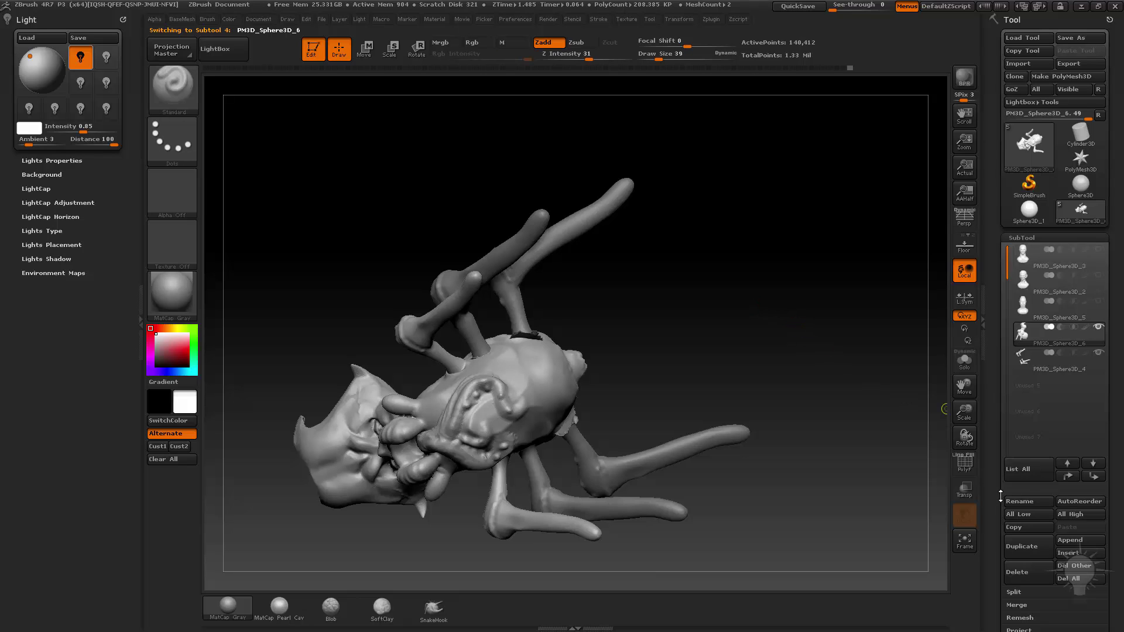
scroll(1030, 480, "down", 3)
left_click(1018, 447)
left_click(1062, 460)
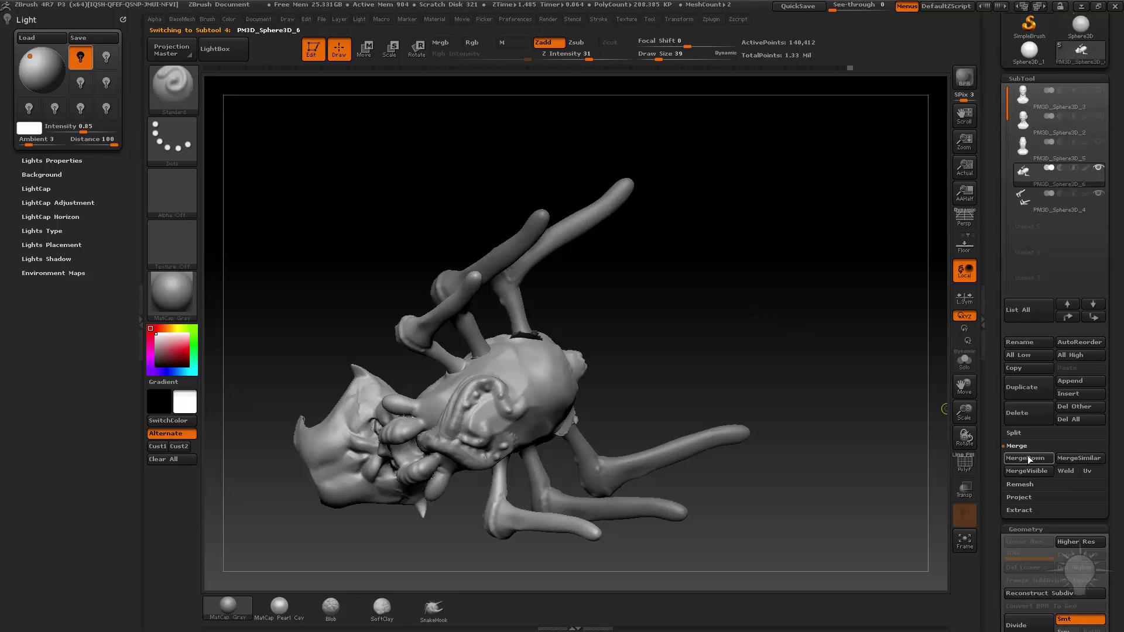
left_click(927, 483)
key("ctrl")
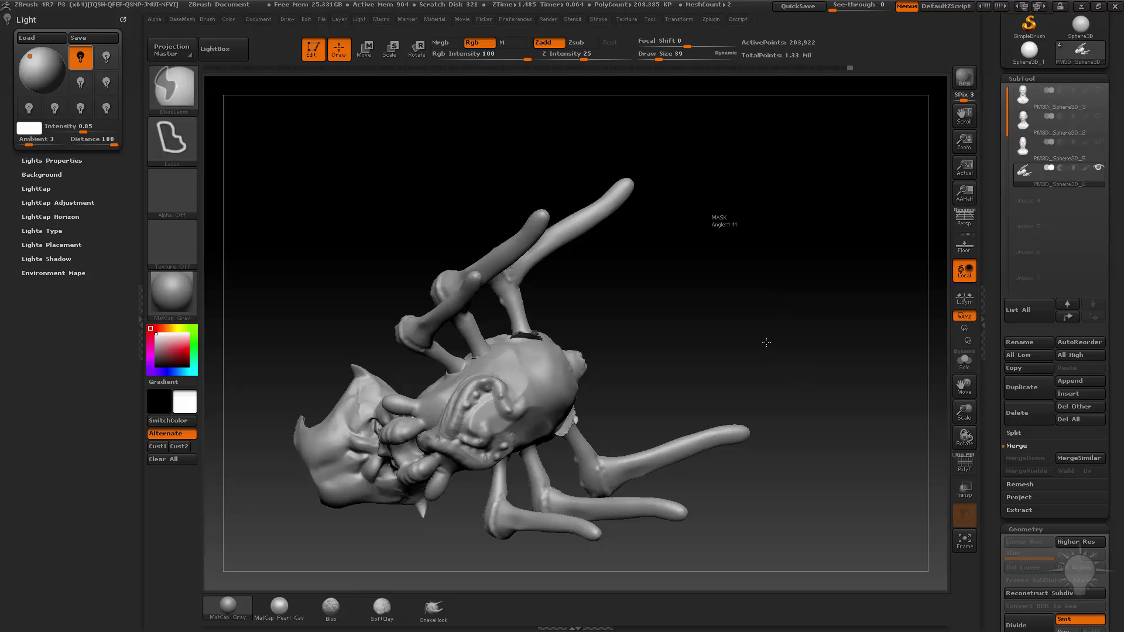
key("ctrl")
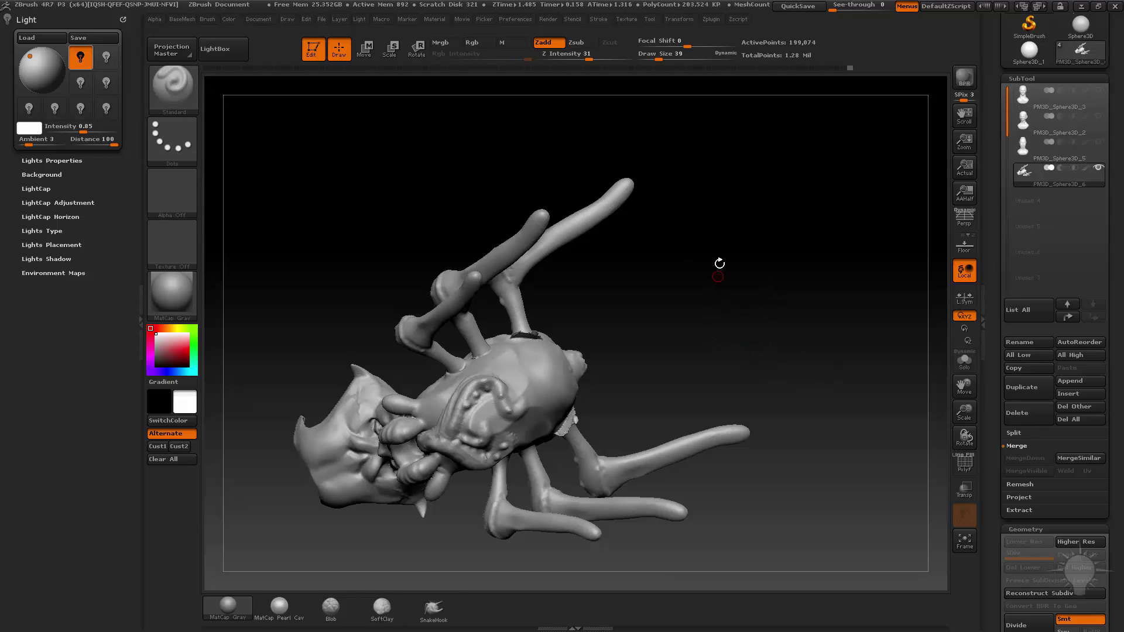
- Swell the rear limb bases into the abdomen with the Inflat brush at draw size 290 and refresh the DynaMesh
mouse_move(739, 218)
left_mouse_down()
mouse_move(545, 347)
mouse_move(594, 349)
left_mouse_up()
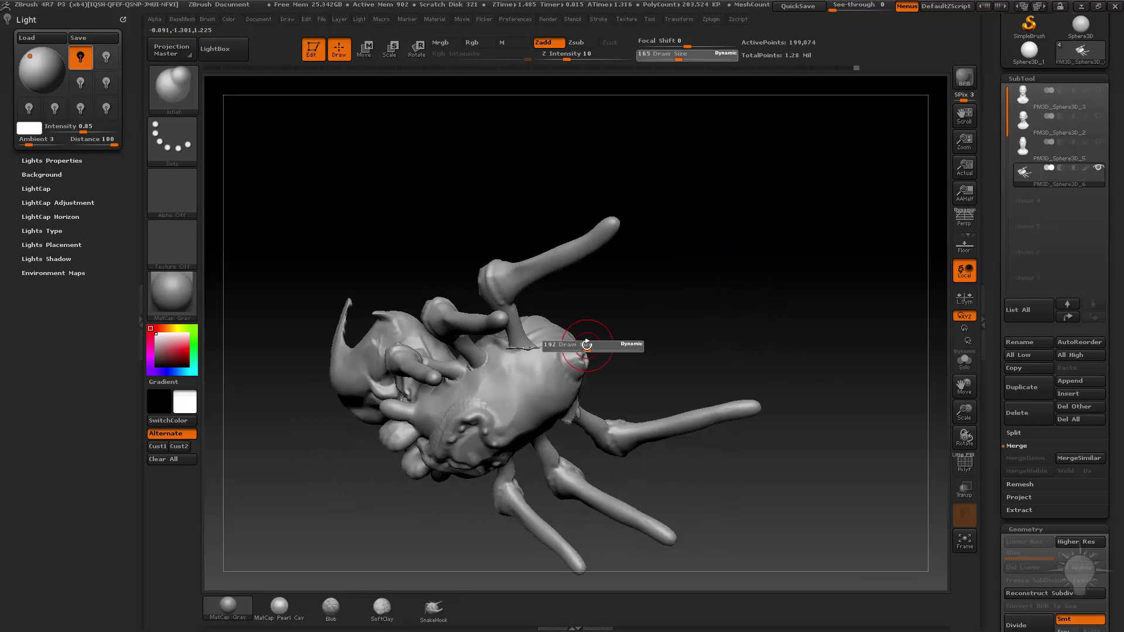
left_click_drag(526, 353, 514, 361)
key("ctrl")
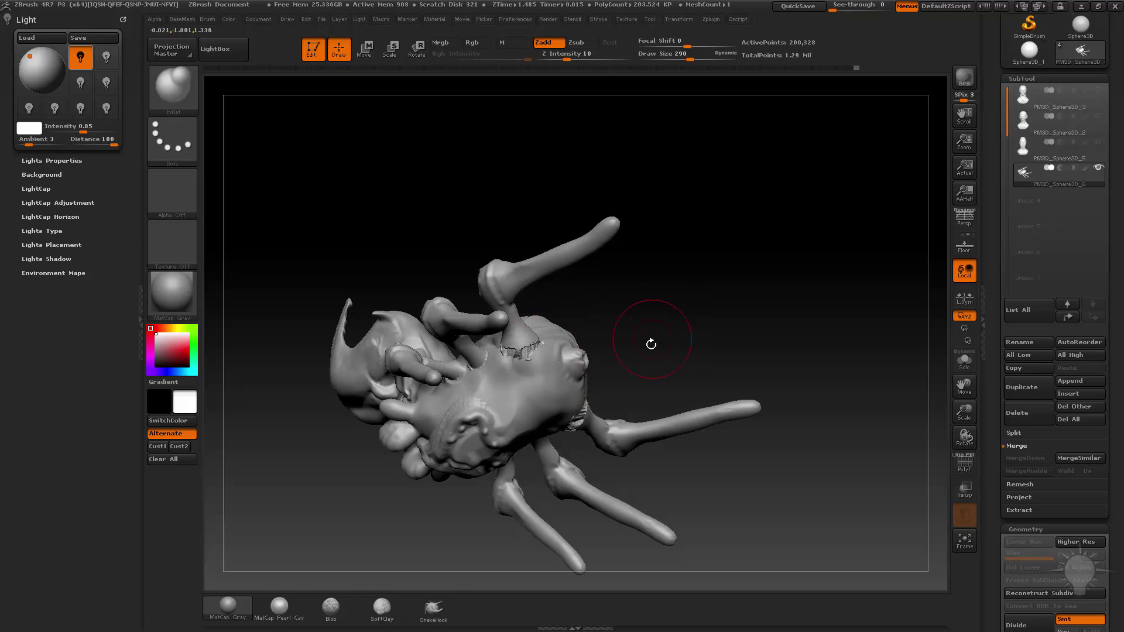
left_click_drag(652, 339, 515, 351)
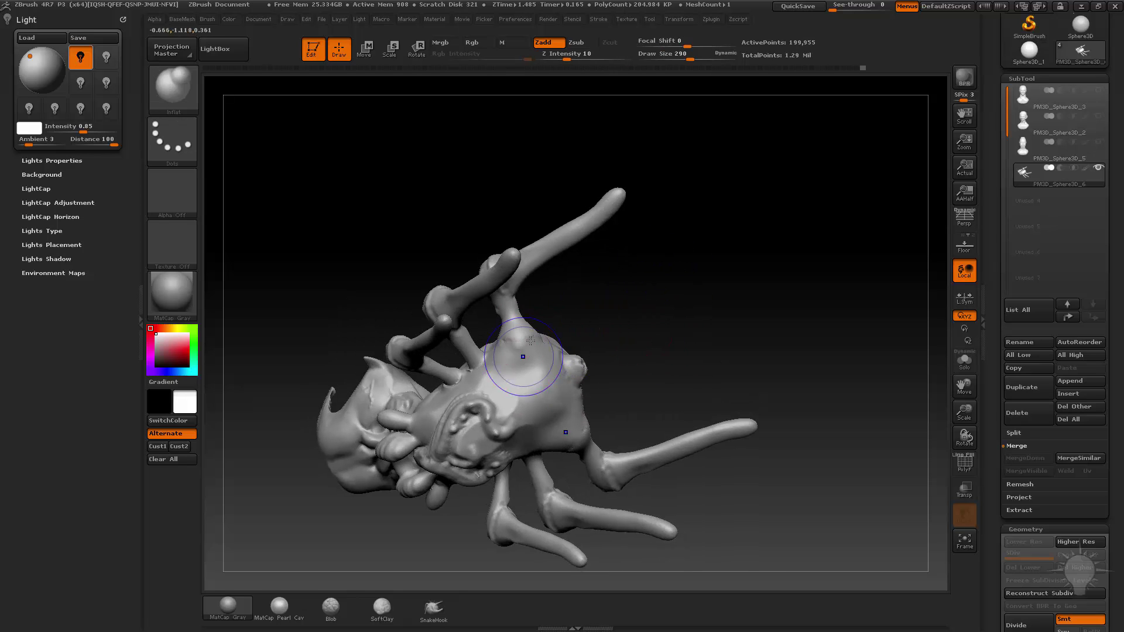
mouse_move(700, 279)
left_mouse_down()
mouse_move(793, 284)
mouse_move(784, 355)
left_mouse_up()
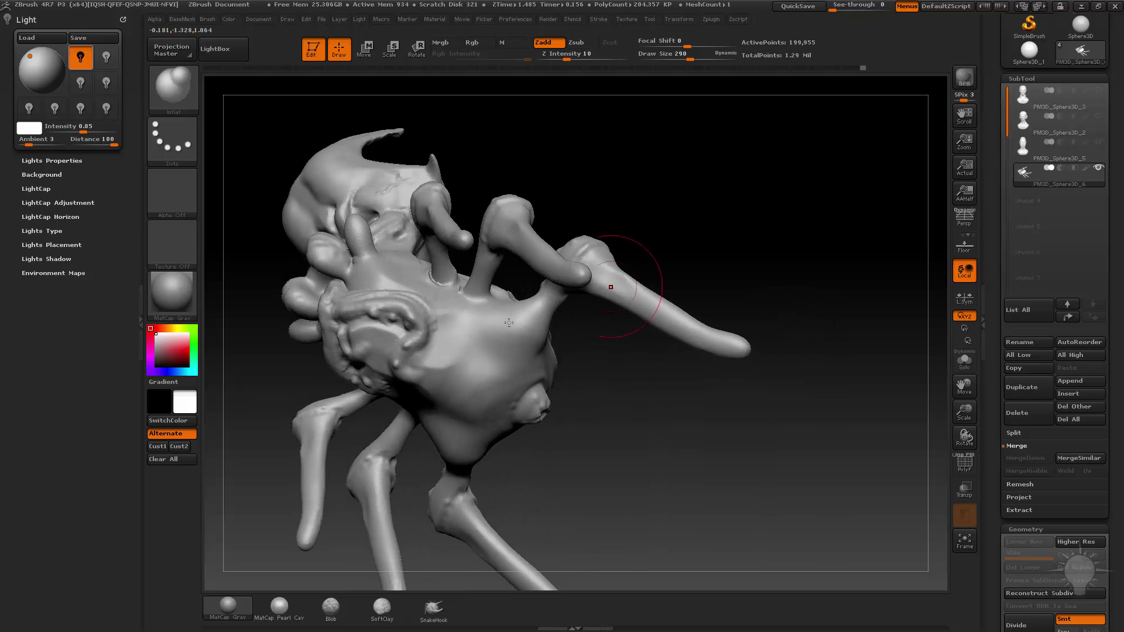
mouse_move(464, 311)
left_mouse_down()
mouse_move(470, 300)
mouse_move(448, 284)
left_mouse_up()
mouse_move(689, 219)
left_mouse_down()
mouse_move(730, 116)
mouse_move(627, 138)
mouse_move(670, 206)
mouse_move(667, 258)
left_mouse_up()
- Sculpt raised folds around the front and middle limb bases with the Standard brush
key("b")
key("s")
key("t")
key("s")
left_click_drag(446, 258, 416, 257)
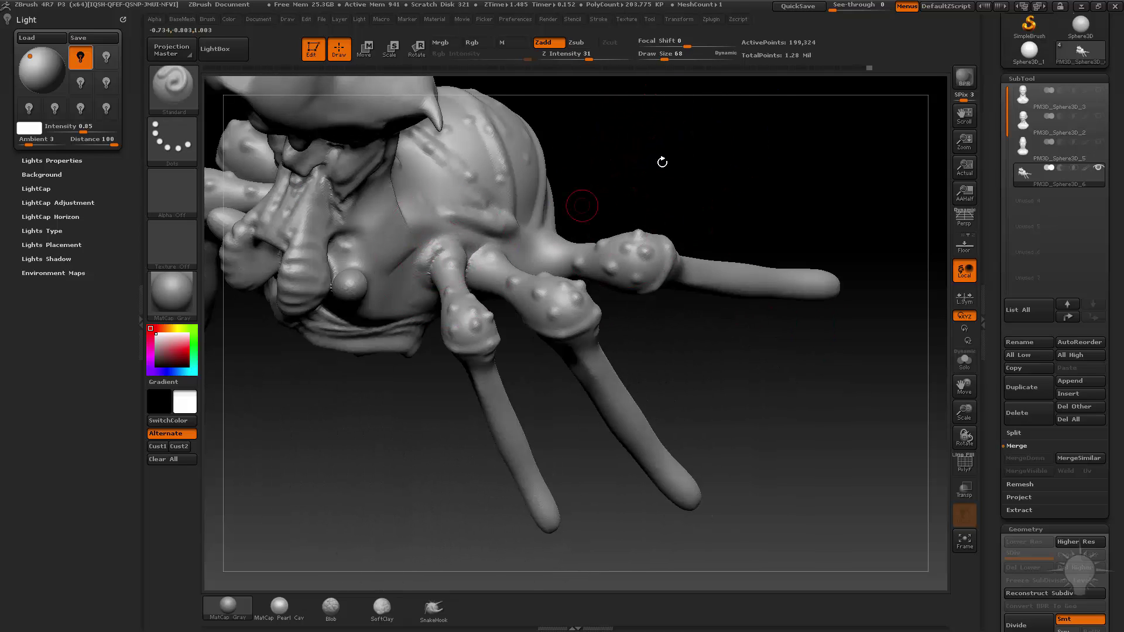
left_click_drag(662, 163, 632, 228)
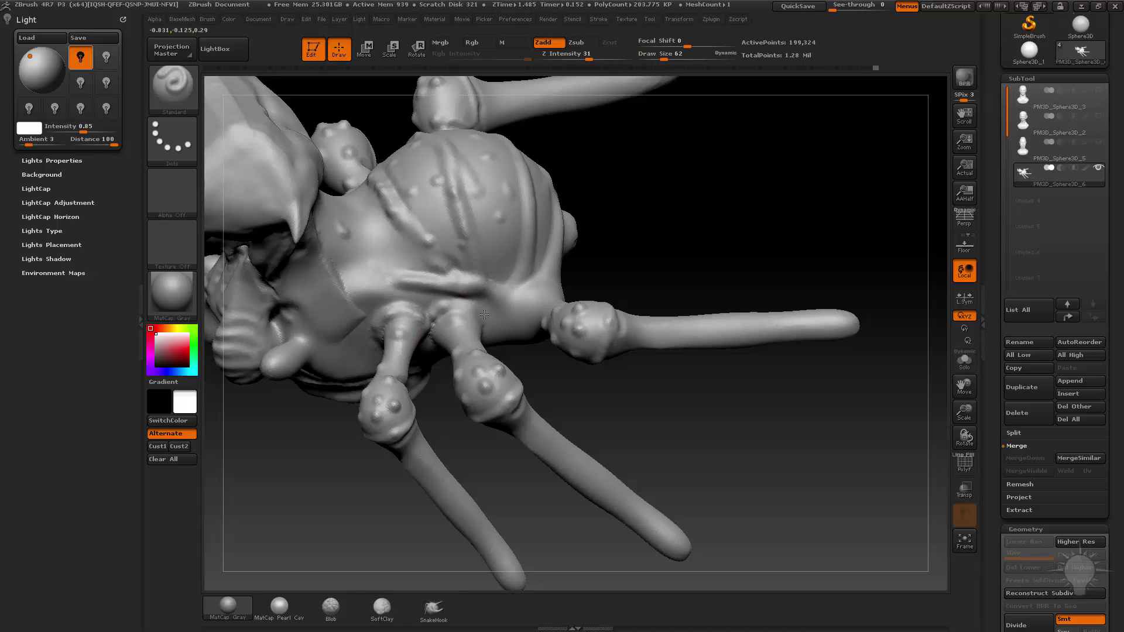
left_click_drag(633, 385, 600, 410)
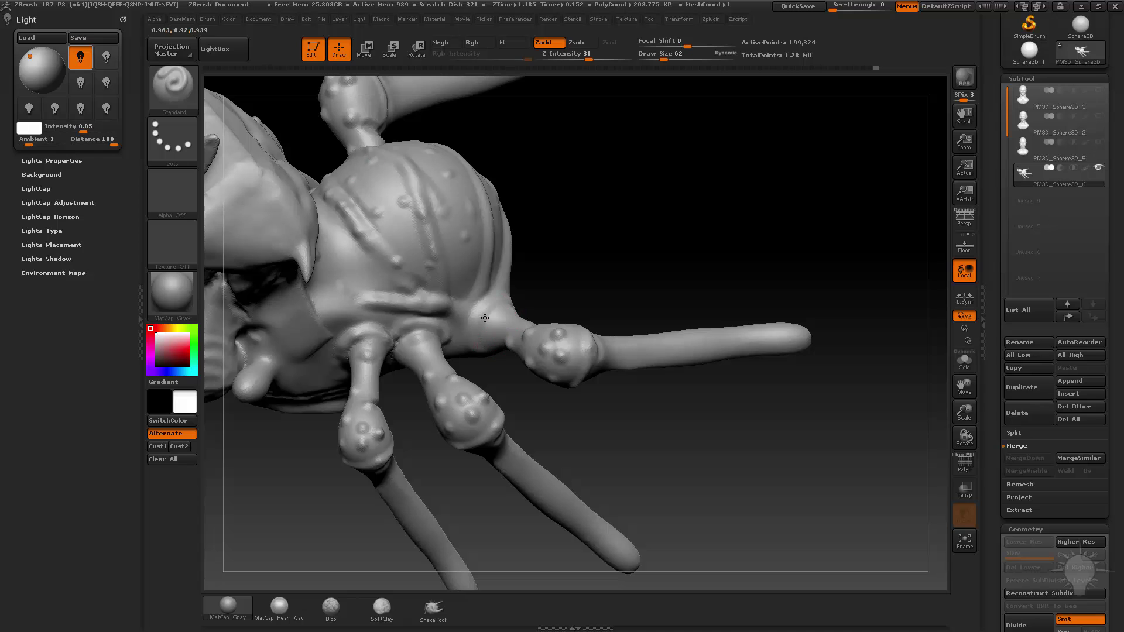
- Sculpt ring-shaped folds around the rear limb bases with the Standard brush at draw size 62
mouse_move(485, 318)
left_mouse_down()
mouse_move(499, 317)
mouse_move(465, 315)
left_mouse_up()
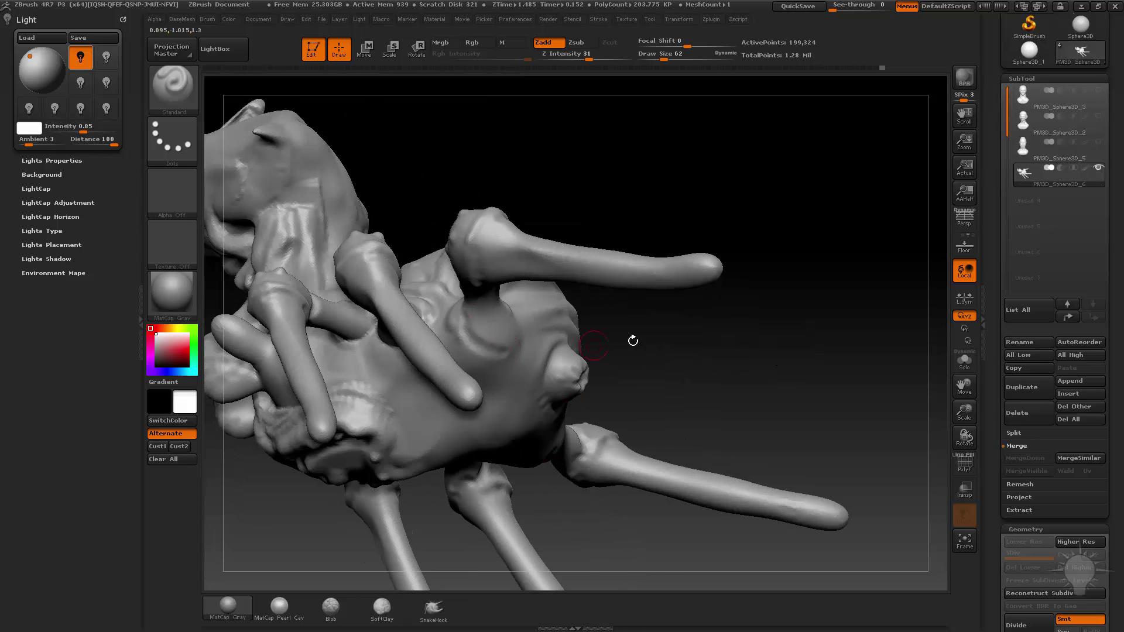
left_click_drag(633, 340, 525, 343)
mouse_move(685, 339)
left_mouse_down()
mouse_move(481, 347)
mouse_move(459, 382)
left_mouse_up()
left_click_drag(662, 314, 691, 311, "alt")
left_click_drag(690, 311, 692, 265)
- Sculpt curved ridges across the abdomen's underside with the Clay brush and the Standard brush at draw size 56
key("2")
left_click_drag(630, 331, 577, 352)
key("s")
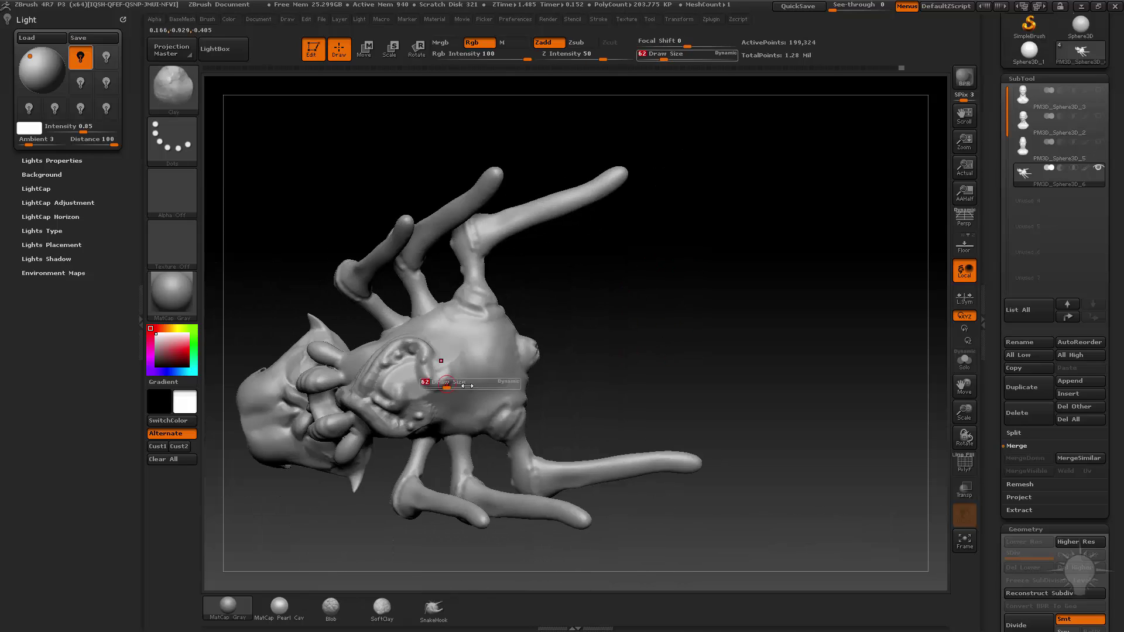
left_click_drag(467, 386, 474, 386)
left_click_drag(599, 345, 464, 364)
key("1")
key("s")
left_click_drag(571, 320, 626, 319)
key("s")
left_click_drag(451, 339, 443, 338)
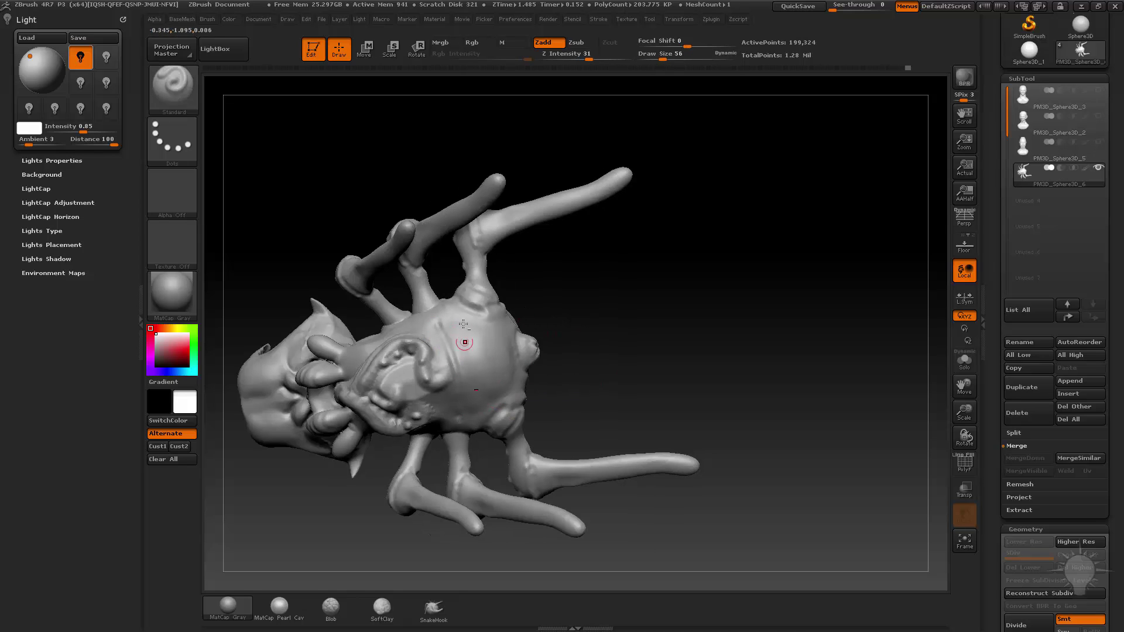
mouse_move(542, 369)
left_mouse_down()
mouse_move(494, 326)
mouse_move(637, 381)
mouse_move(632, 359)
mouse_move(417, 297)
left_mouse_up()
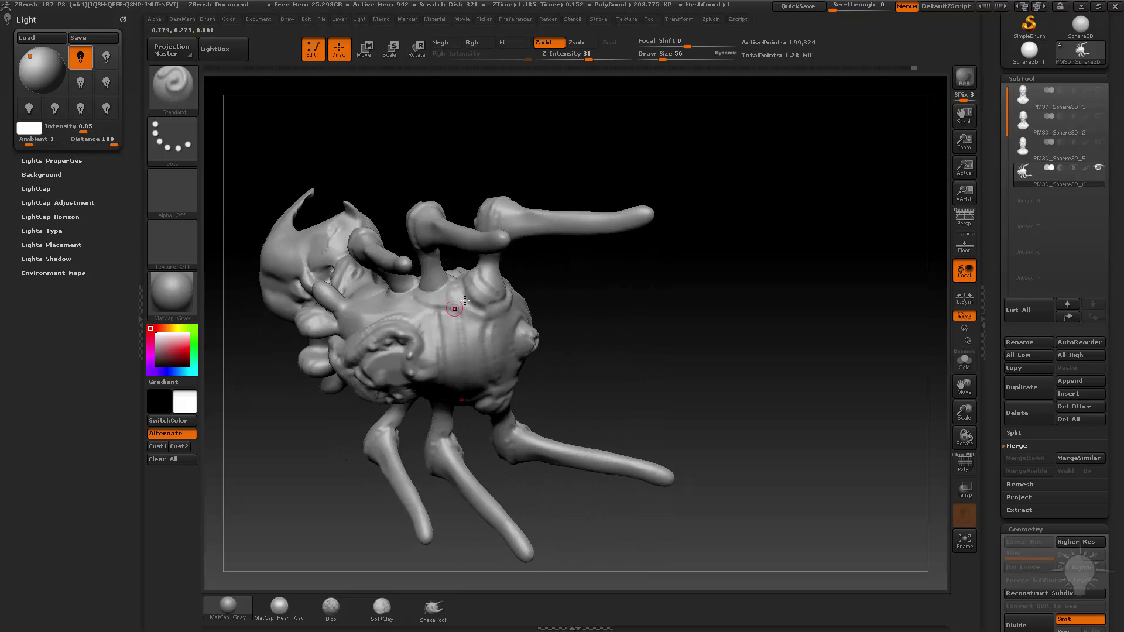
left_click_drag(553, 322, 406, 297)
- Sculpt ridges across both horns with the Standard brush at draw size 56
mouse_move(689, 296)
left_mouse_down()
mouse_move(782, 263)
mouse_move(785, 339)
mouse_move(624, 199)
mouse_move(412, 159)
left_mouse_up()
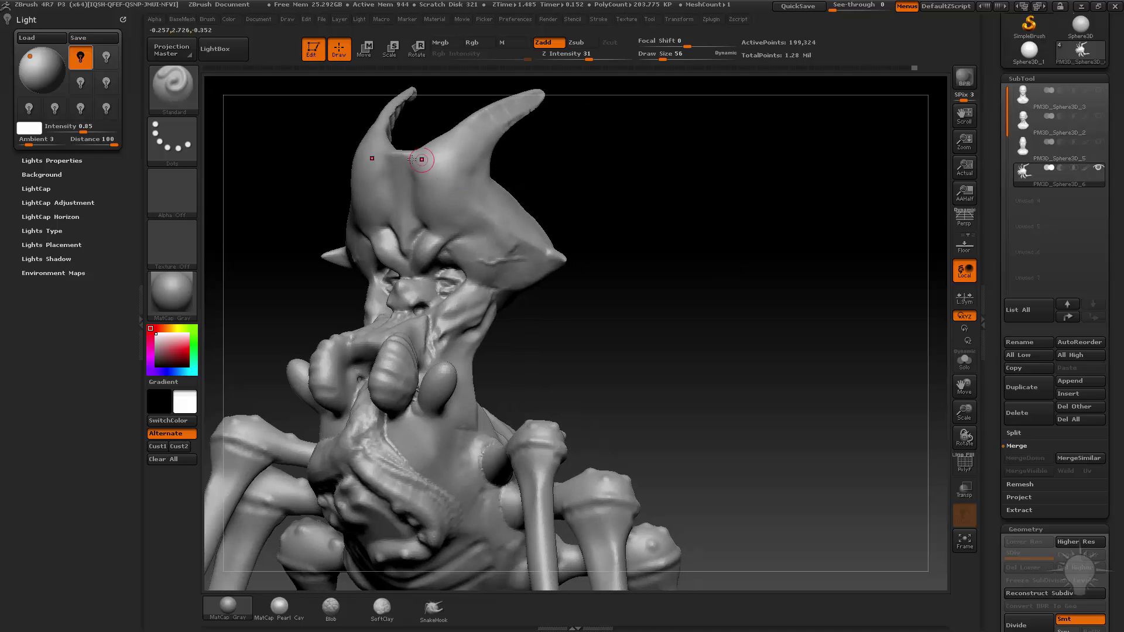
left_click_drag(612, 205, 490, 294)
mouse_move(611, 281)
left_mouse_down()
mouse_move(607, 298)
mouse_move(520, 284)
left_mouse_up()
- Build lumps on the back of the head and dot small bumps over the skull with the Standard brush
left_click_drag(638, 319, 503, 286)
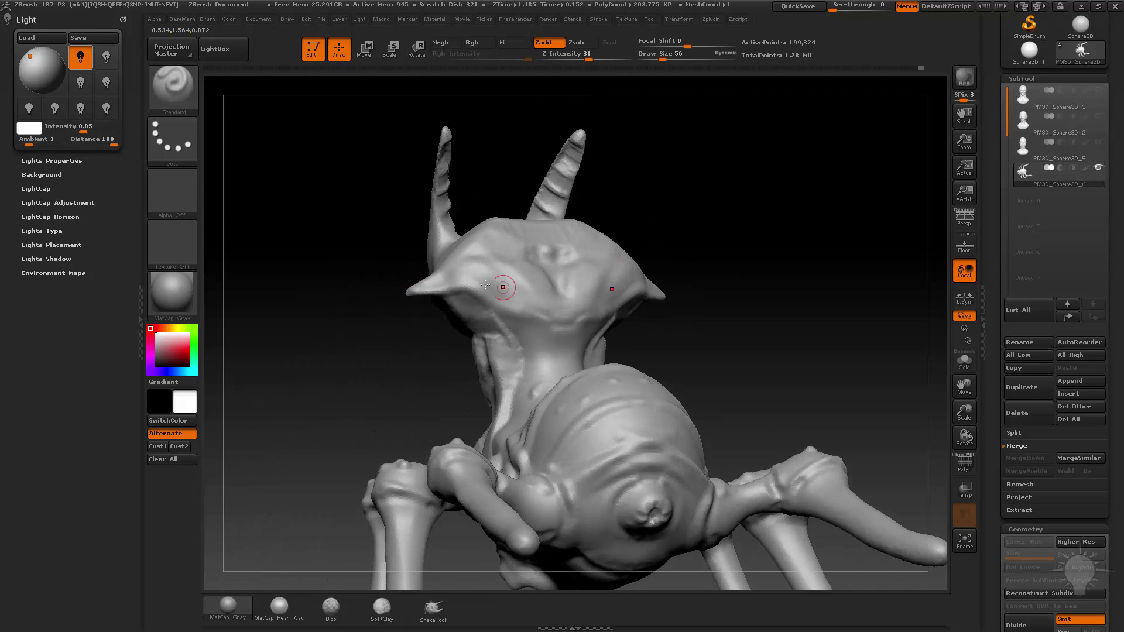
mouse_move(703, 206)
left_mouse_down()
mouse_move(700, 297)
mouse_move(539, 226)
mouse_move(672, 218)
mouse_move(479, 260)
mouse_move(489, 255)
left_mouse_up()
left_click_drag(539, 217, 485, 250)
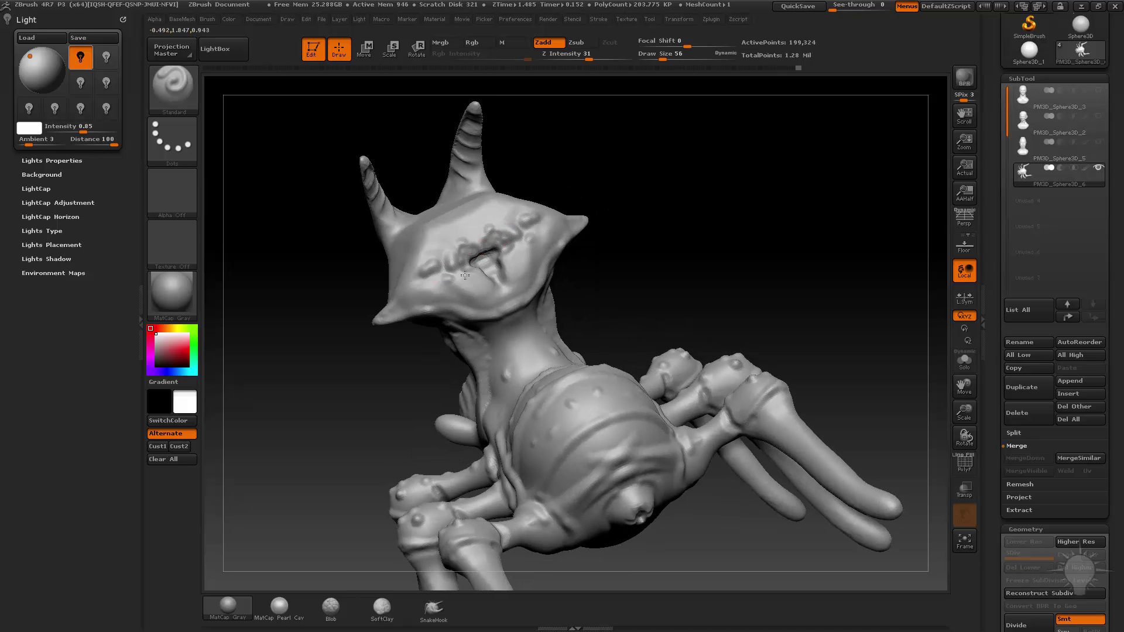
mouse_move(704, 272)
left_mouse_down()
mouse_move(648, 233)
mouse_move(656, 258)
mouse_move(439, 301)
left_mouse_up()
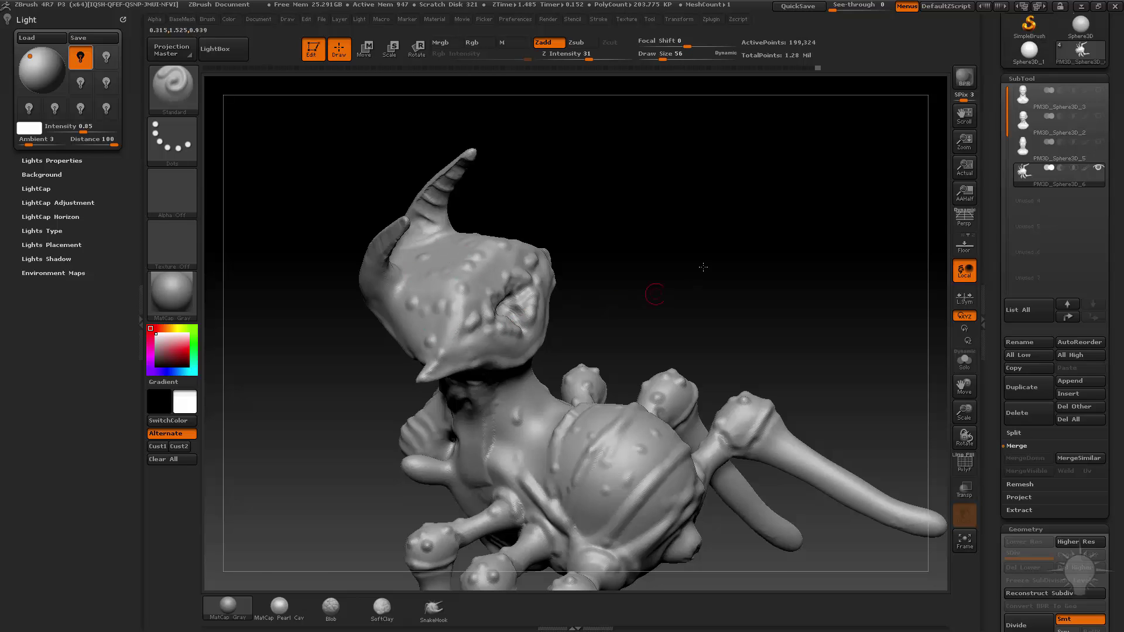
left_click_drag(655, 294, 448, 274)
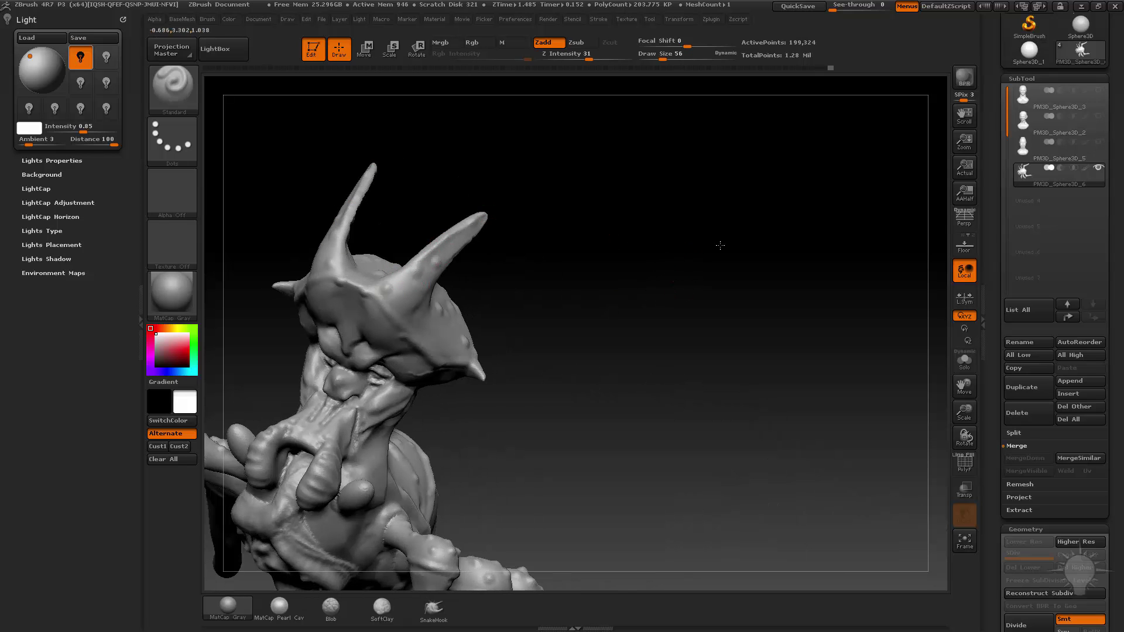
- Remesh the creature with DynaMesh and sculpt folds across the brow with the Standard brush at draw size 50
mouse_move(720, 245)
left_mouse_down()
mouse_move(625, 269)
mouse_move(634, 218)
mouse_move(602, 211)
mouse_move(674, 248)
mouse_move(697, 229)
mouse_move(717, 249)
mouse_move(712, 274)
mouse_move(570, 234)
mouse_move(657, 228)
mouse_move(603, 258)
left_mouse_up()
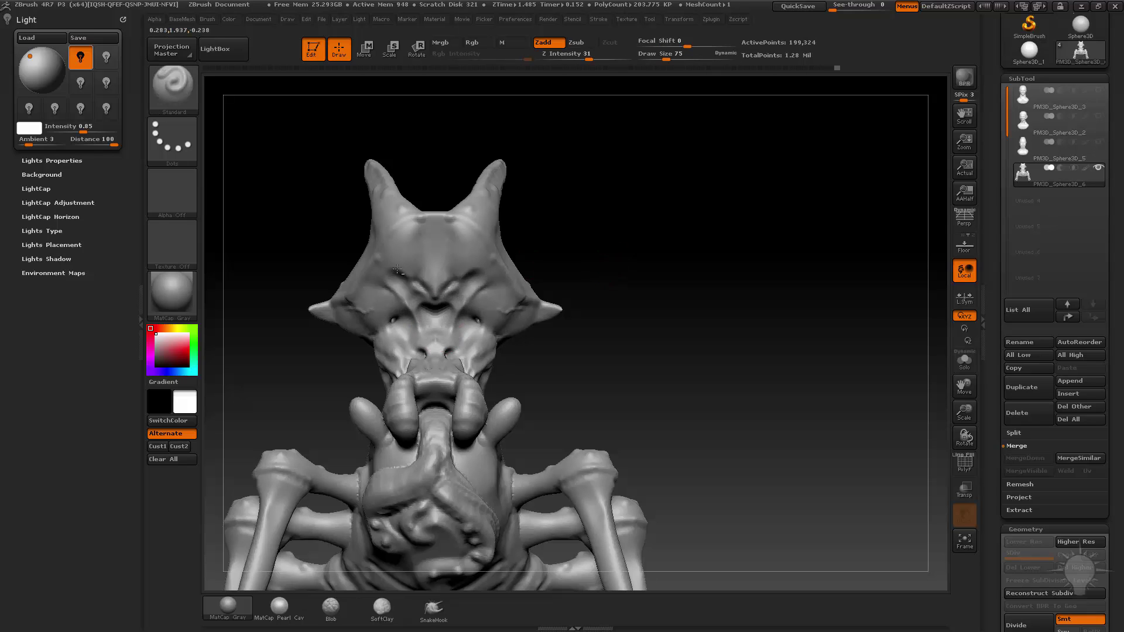
mouse_move(598, 185)
left_mouse_down("ctrl")
mouse_move(619, 294)
mouse_move(606, 282)
left_mouse_up("ctrl")
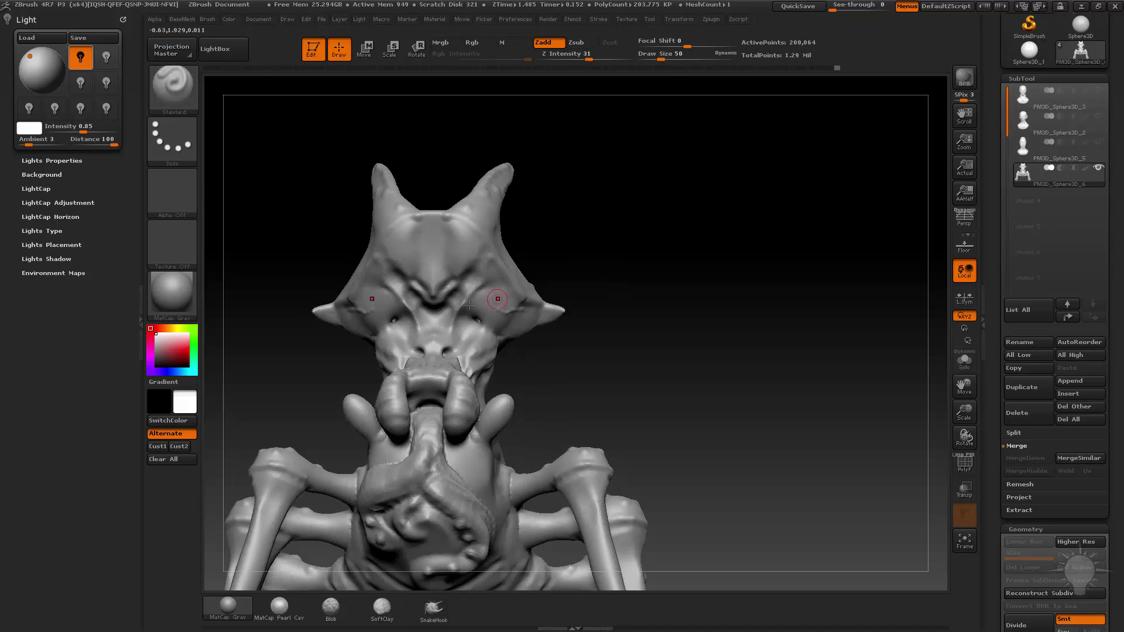
left_click_drag(497, 298, 475, 313, "shift")
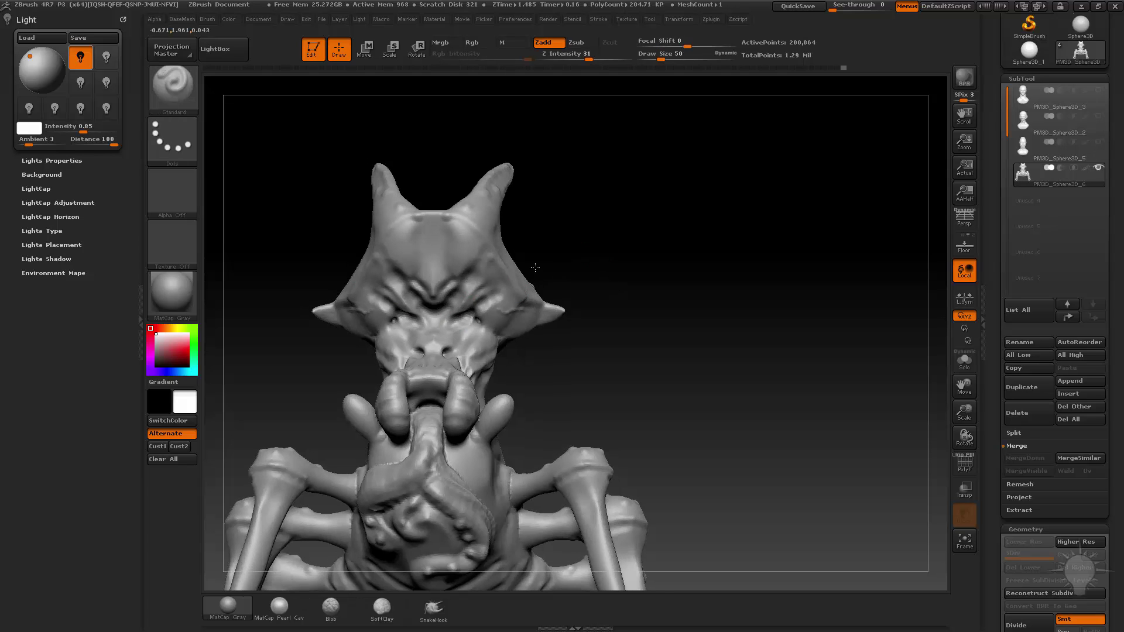
left_click_drag(535, 268, 478, 320)
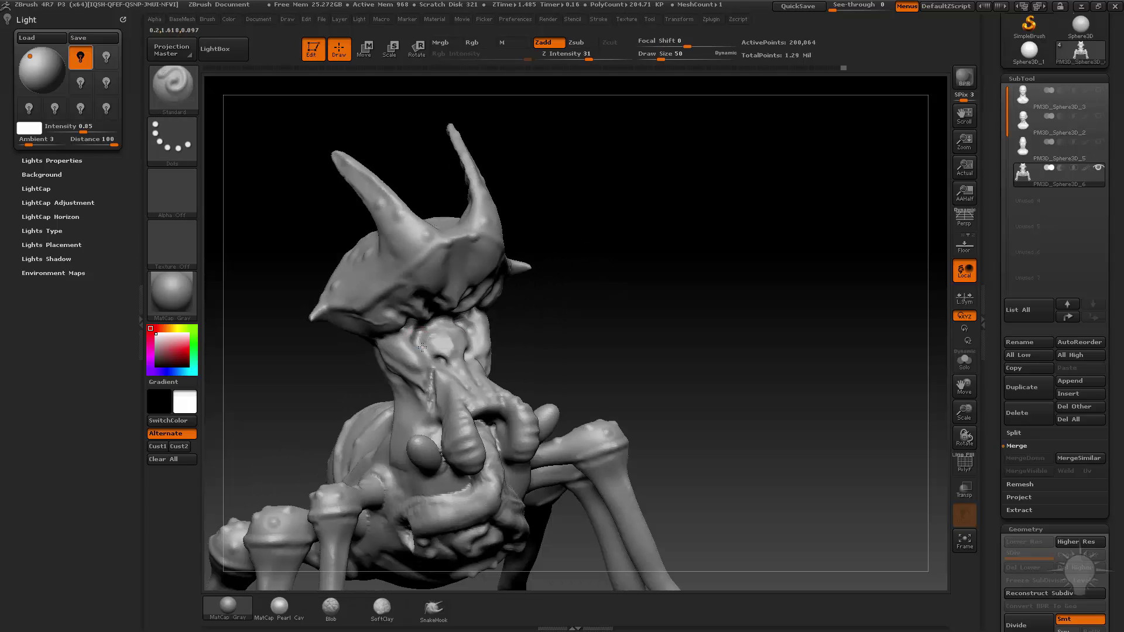
mouse_move(573, 266)
left_mouse_down()
mouse_move(660, 258)
mouse_move(562, 238)
mouse_move(597, 234)
mouse_move(591, 246)
mouse_move(552, 239)
mouse_move(470, 301)
left_mouse_up()
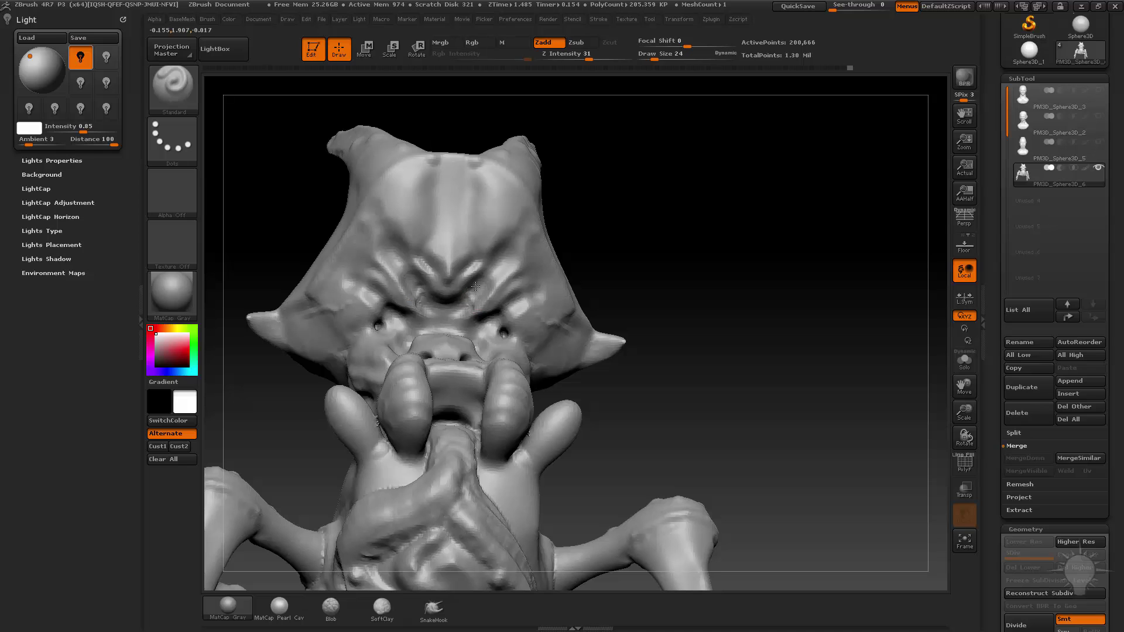
- Sculpt fine wrinkles around the eyes and nose bridge with the Standard brush at draw size 24 to 26, and remesh
left_click_drag(590, 238, 473, 316)
left_click_drag(570, 284, 401, 317)
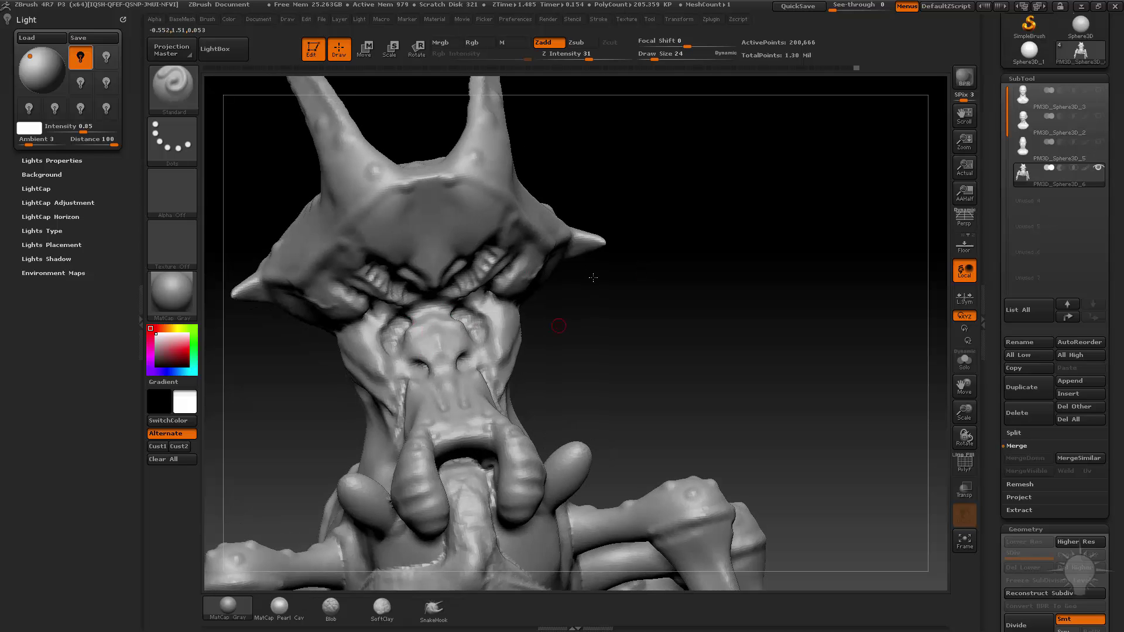
left_click_drag(593, 278, 384, 321)
left_click_drag(532, 319, 434, 327)
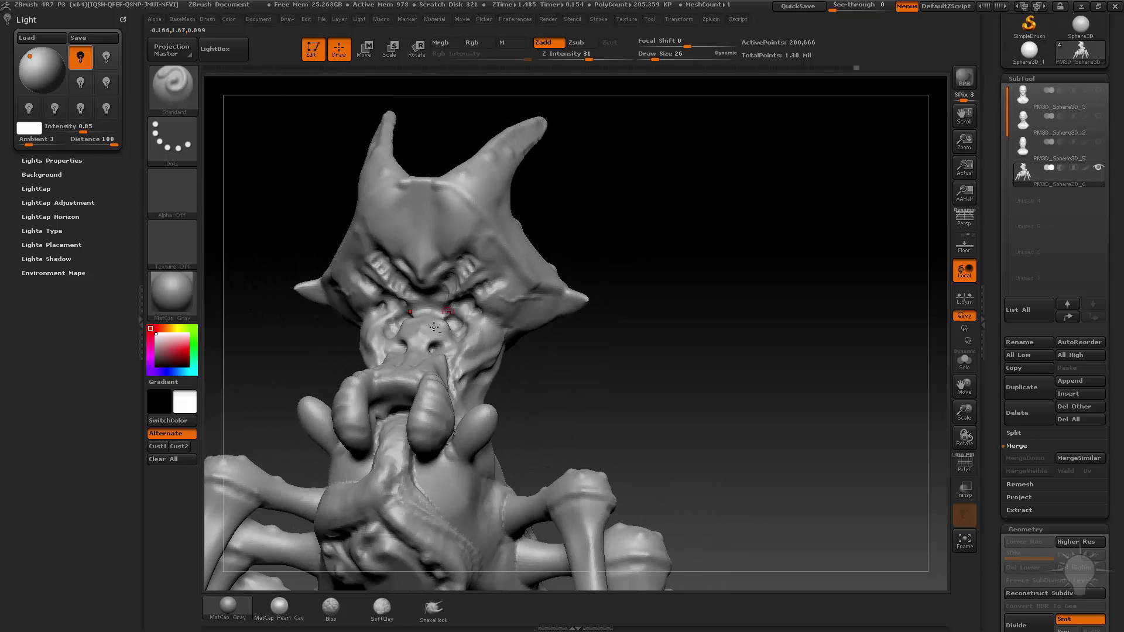
left_click_drag(599, 264, 528, 249)
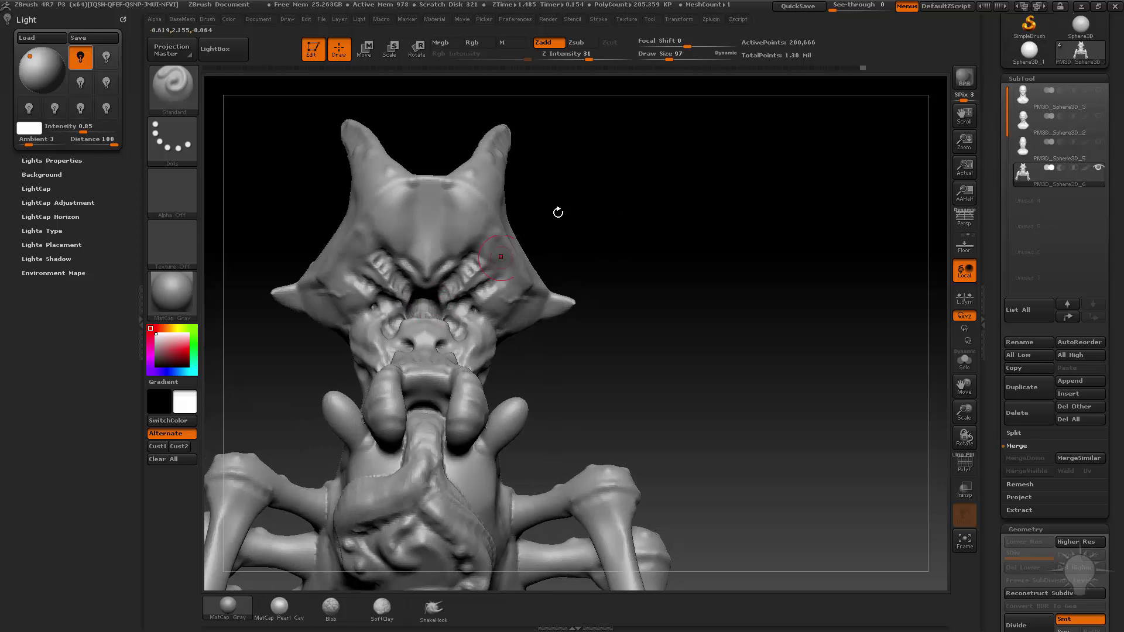
left_click_drag(648, 273, 514, 307)
left_click_drag(595, 297, 681, 261)
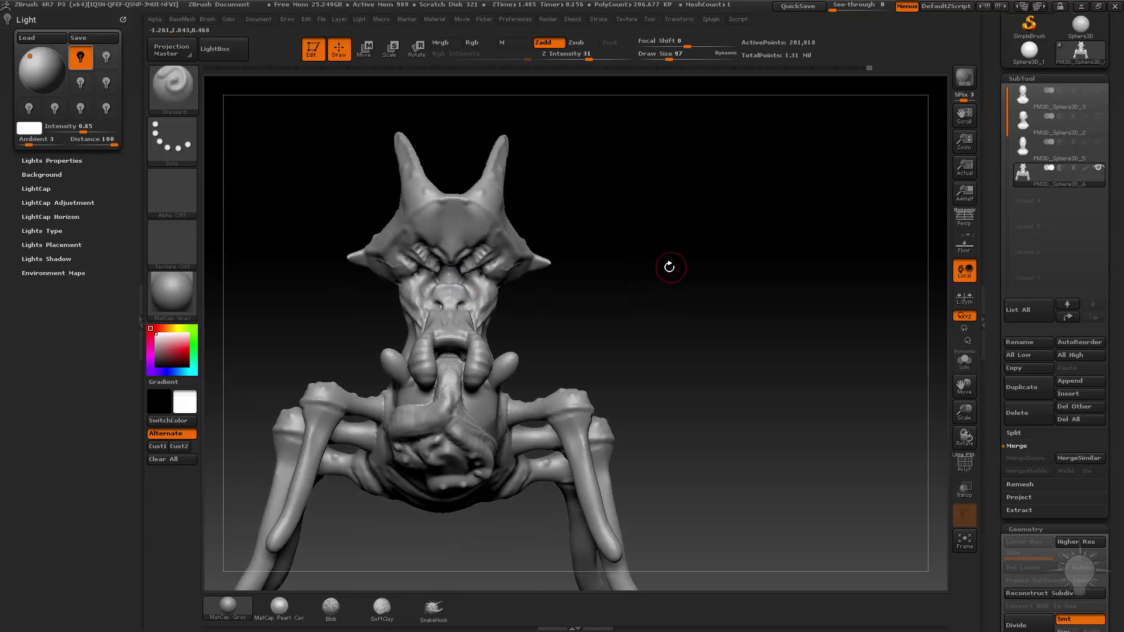
- Insert a sphere between the eyes with the InsertSphere brush
key("b")
key("i")
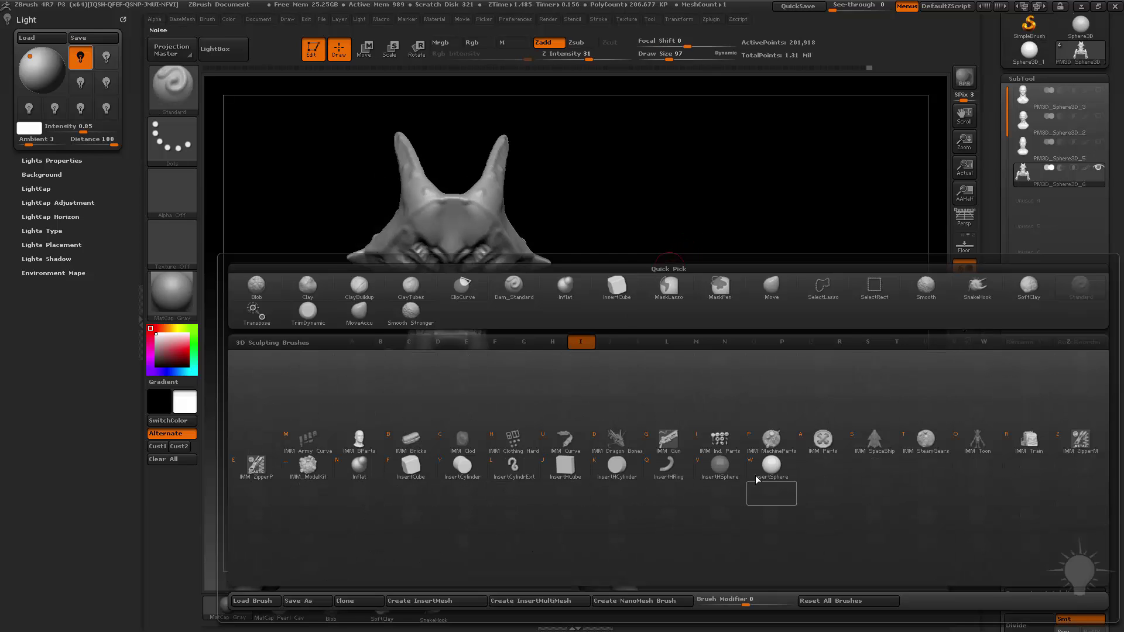
left_click(772, 468)
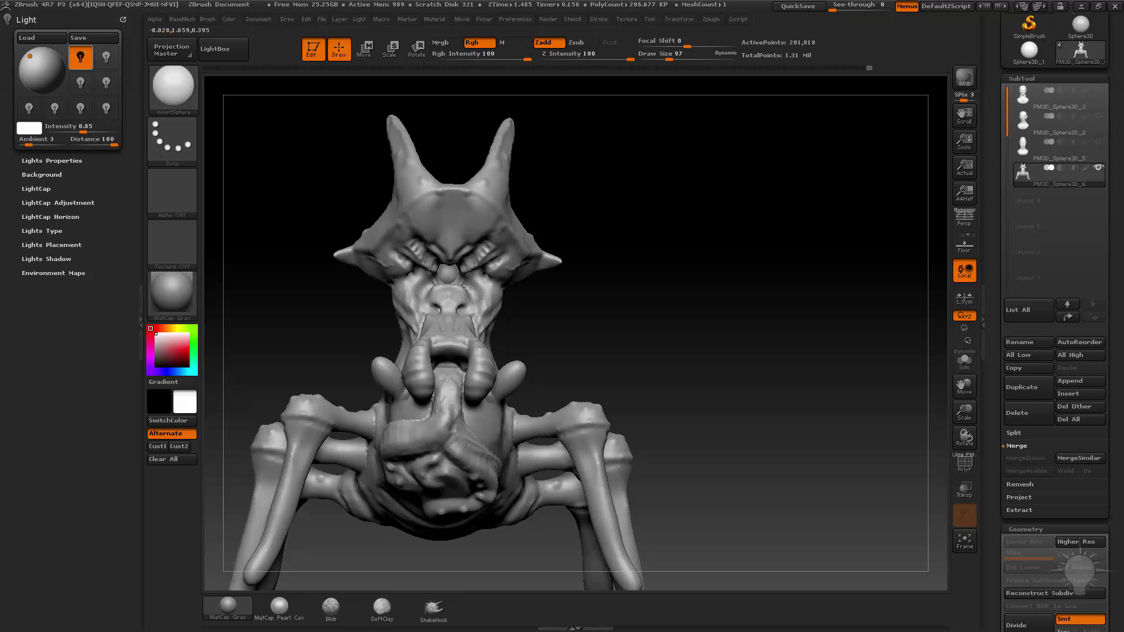
left_click_drag(474, 288, 480, 288)
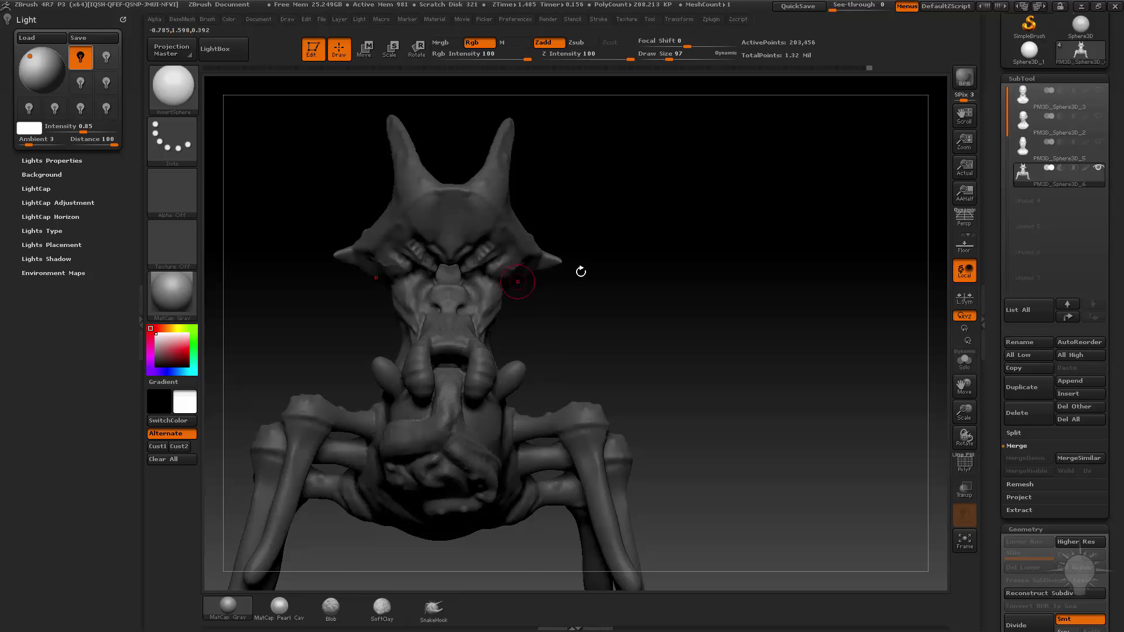
left_click_drag(602, 253, 726, 302)
left_click_drag(612, 316, 667, 330)
- Shift the inserted sphere forward out of the face and rotate it to point ahead
key("w")
left_click_drag(486, 331, 652, 324)
mouse_move(569, 329)
left_mouse_down()
mouse_move(626, 316)
mouse_move(615, 316)
left_mouse_up()
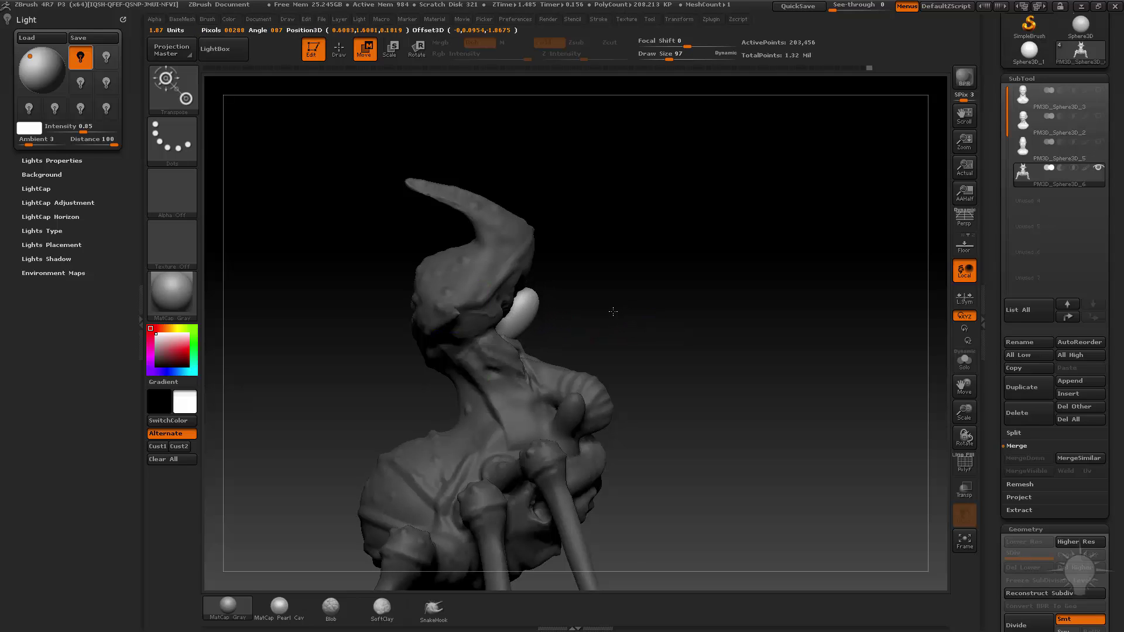
key("r")
mouse_move(499, 328)
left_mouse_down()
mouse_move(635, 312)
mouse_move(618, 399)
left_mouse_up()
- Pull the inserted sphere out into a long trunk with the SnakeHook brush at draw size 214
key("q")
left_click(435, 610)
key("s")
left_click(580, 345)
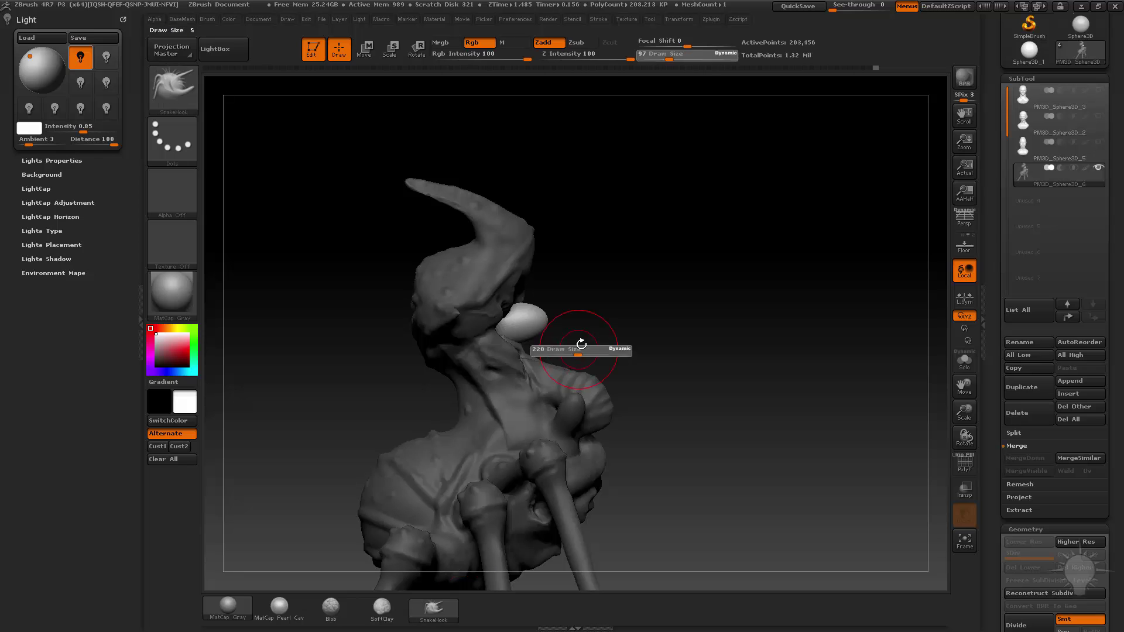
mouse_move(543, 321)
left_mouse_down()
mouse_move(684, 374)
mouse_move(649, 338)
mouse_move(835, 334)
mouse_move(765, 308)
left_mouse_up()
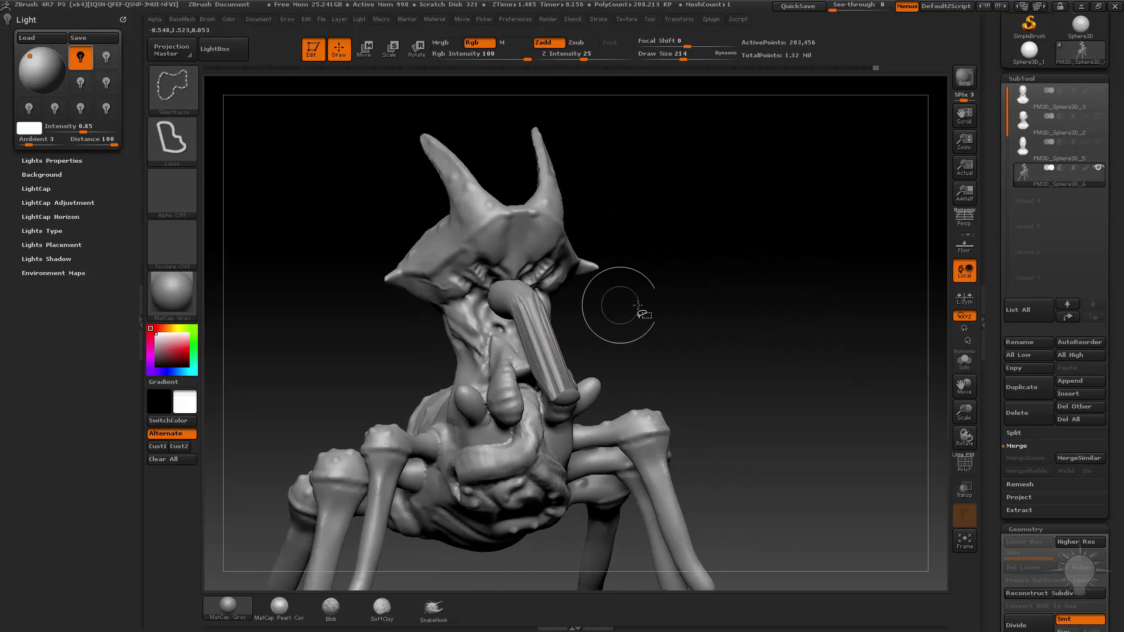
- Isolate the trunk and split it from the body into its own subtool
left_click(183, 95, "ctrl+shift")
left_click(342, 105, "ctrl+shift")
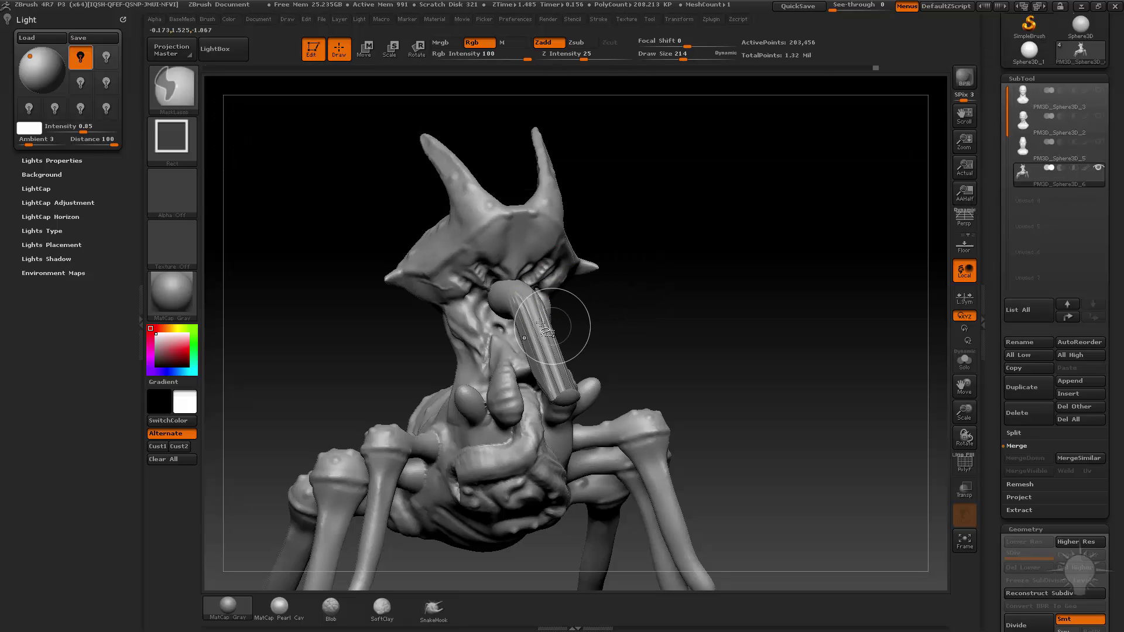
left_click(544, 324, "ctrl+shift")
key("1")
left_click(774, 308)
- Remesh the trunk with DynaMesh and smooth it into a tapered spike with Smooth Stronger at draw size 318
key("b")
key("s")
key("t")
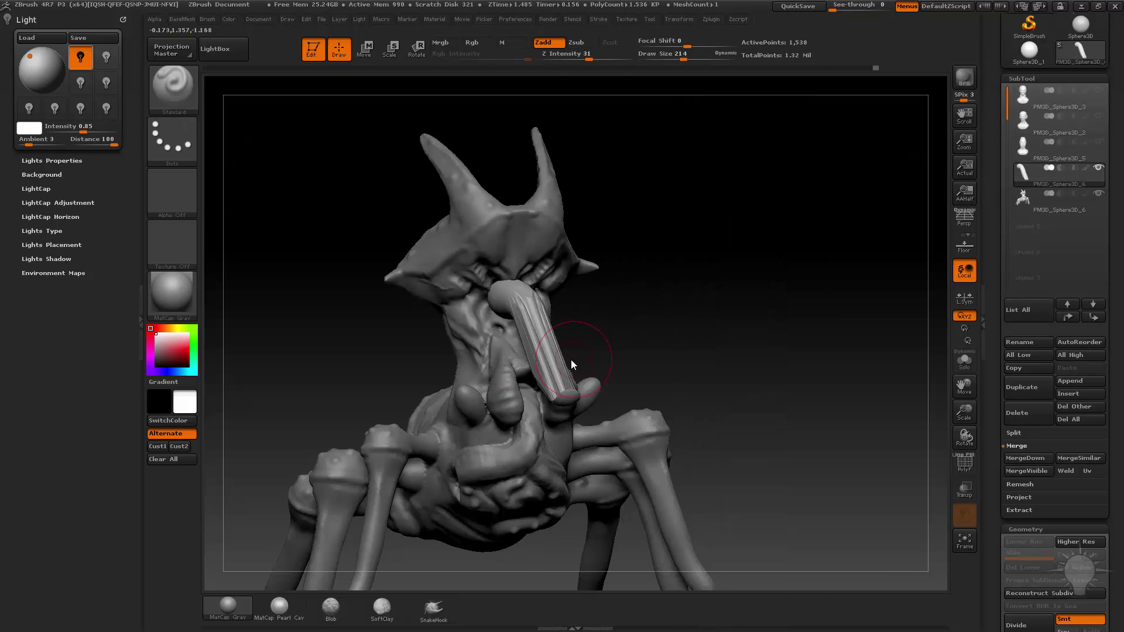
mouse_move(572, 369)
left_mouse_down()
mouse_move(586, 331)
mouse_move(553, 334)
mouse_move(597, 366)
mouse_move(577, 351)
left_mouse_up()
left_click_drag(704, 274, 758, 355)
left_click_drag(695, 291, 778, 316)
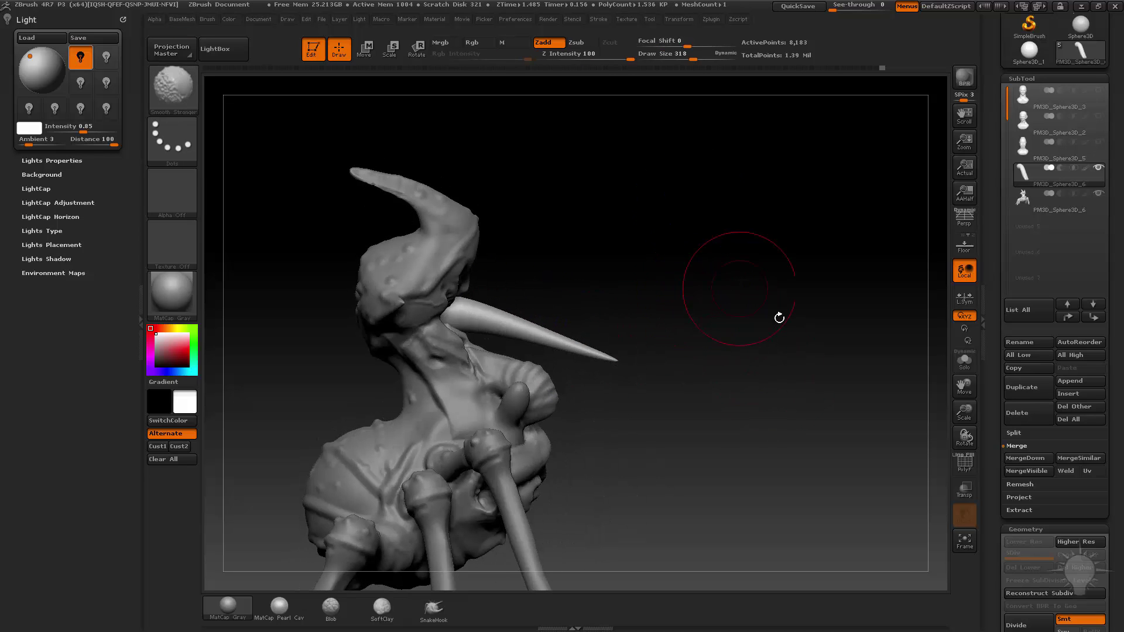
key("shift")
left_click_drag(1017, 440, 1016, 302)
left_click(1016, 296)
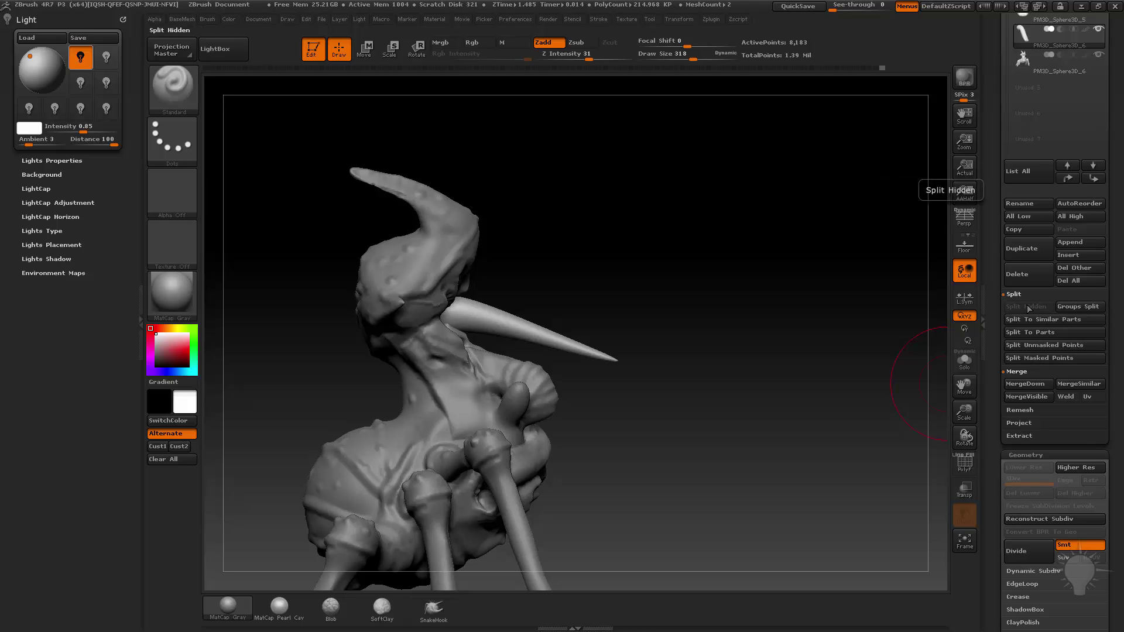
- Bend the spike into an S-shaped trunk with the Move brush at draw size 385
mouse_move(667, 286)
left_mouse_down()
mouse_move(630, 289)
mouse_move(658, 301)
mouse_move(556, 323)
left_mouse_up()
left_click_drag(741, 195, 615, 281, "shift")
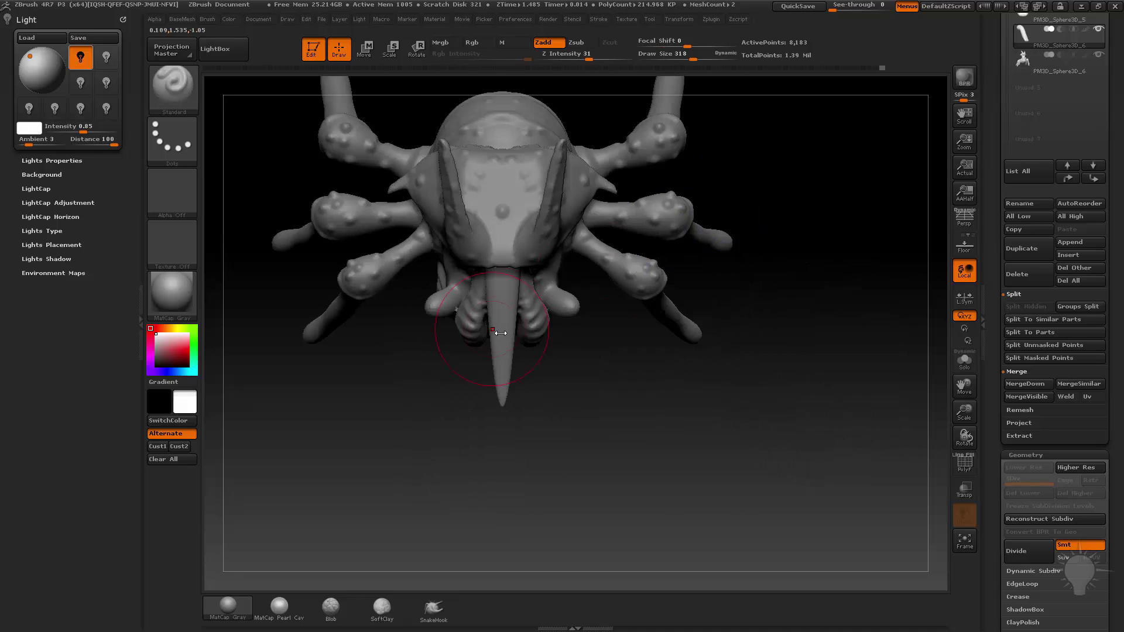
left_click_drag(702, 445, 696, 375)
key("b")
key("m")
key("v")
left_click_drag(504, 339, 549, 333)
key("s")
left_click_drag(560, 340, 569, 340)
left_click_drag(508, 383, 463, 344)
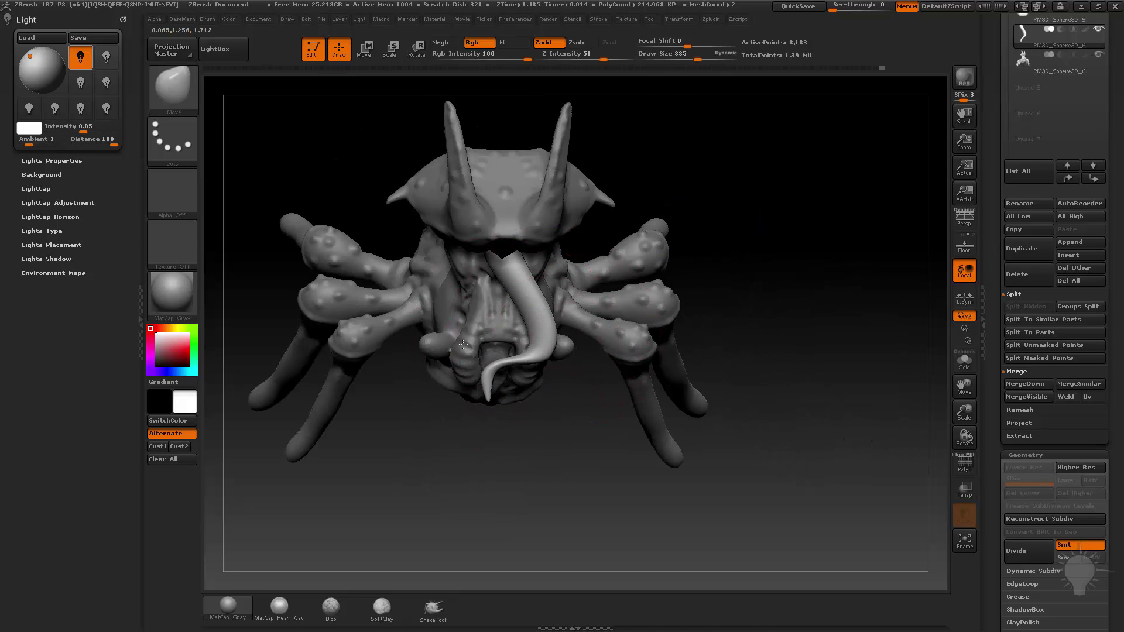
- Adjust the trunk's curve from the side with the Move brush at draw size 347, curling its tip back toward the mouth
left_click_drag(753, 291, 742, 229)
key("s")
mouse_move(553, 258)
left_mouse_down()
mouse_move(492, 250)
mouse_move(630, 199)
mouse_move(462, 253)
left_mouse_up()
left_click_drag(386, 246, 481, 245)
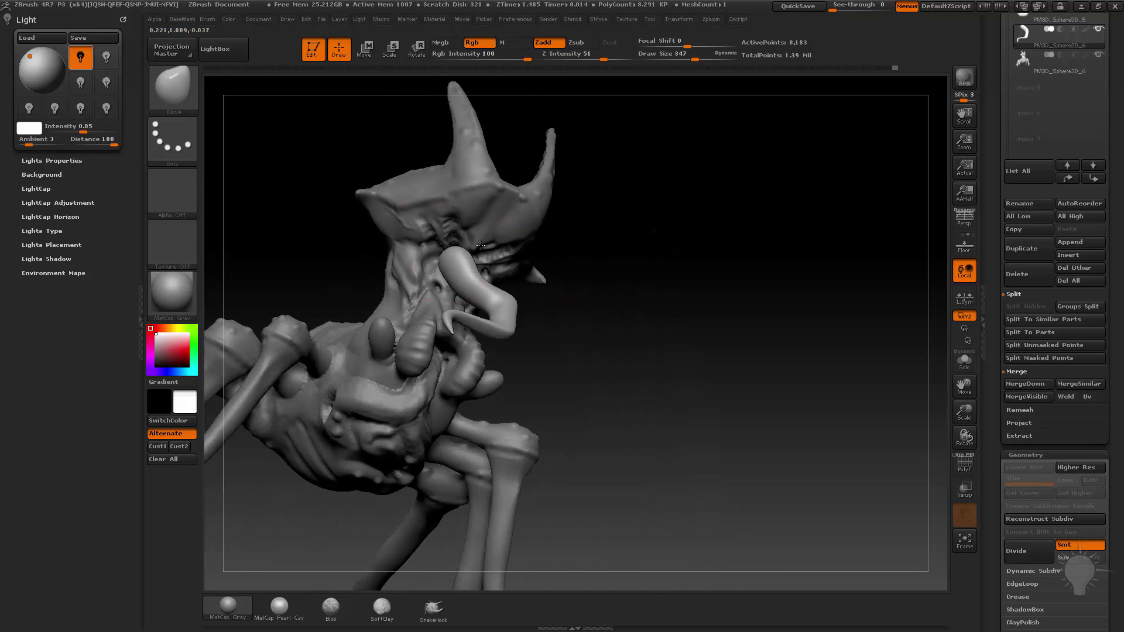
- Thicken the trunk toward its tip with the Inflat brush at draw size 347, and remesh it
key("b")
key("i")
key("n")
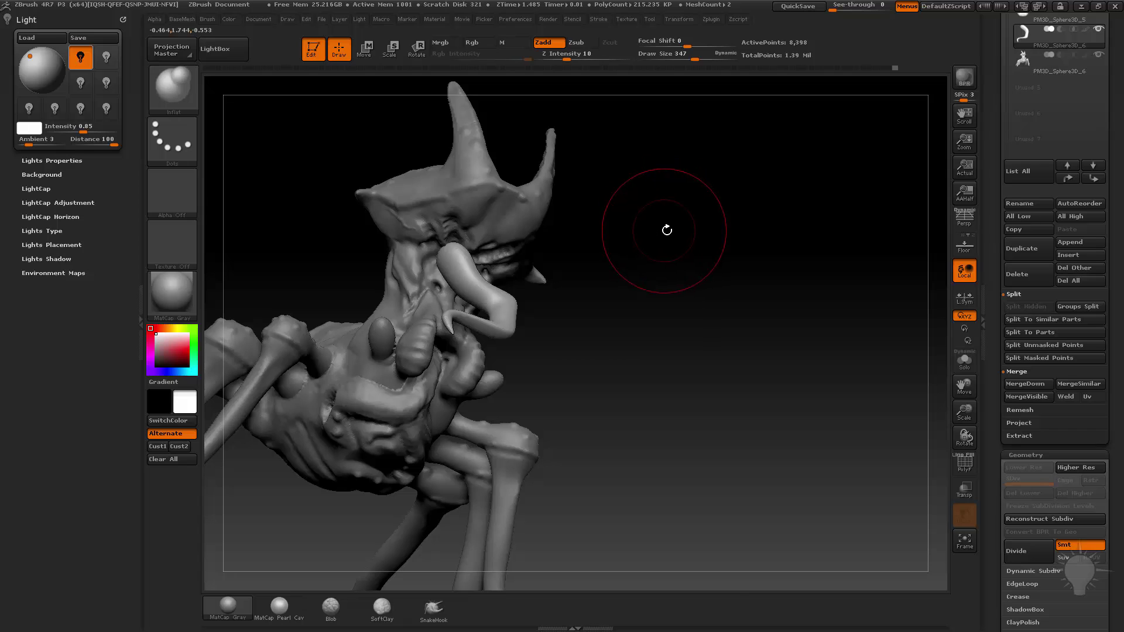
key("space")
left_click_drag(588, 234, 576, 287)
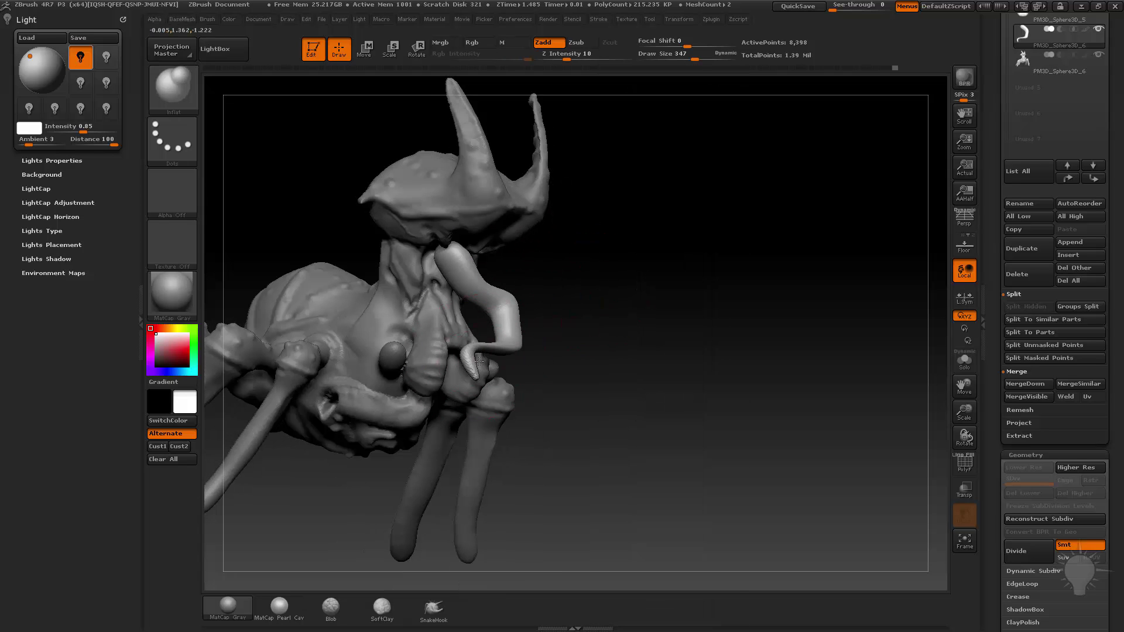
mouse_move(710, 208)
left_mouse_down("ctrl")
mouse_move(667, 284)
mouse_move(689, 281)
mouse_move(644, 260)
left_mouse_up("ctrl")
- Sculpt ridges along the trunk with the Standard brush at draw sizes 50 and 39
type("bst")
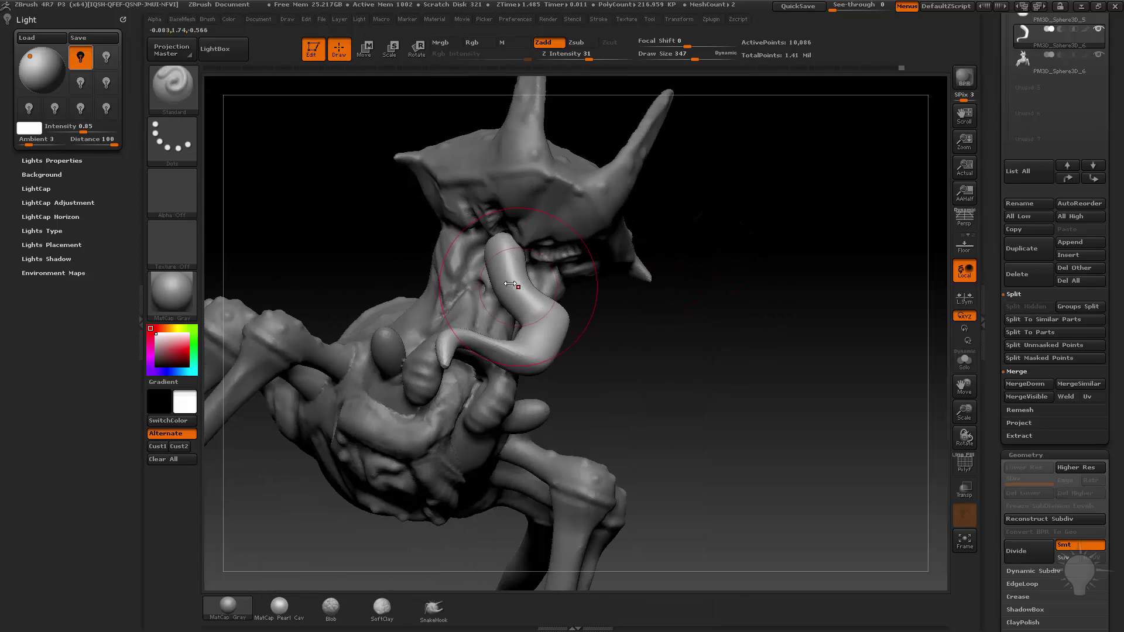
type("s50")
key("Return")
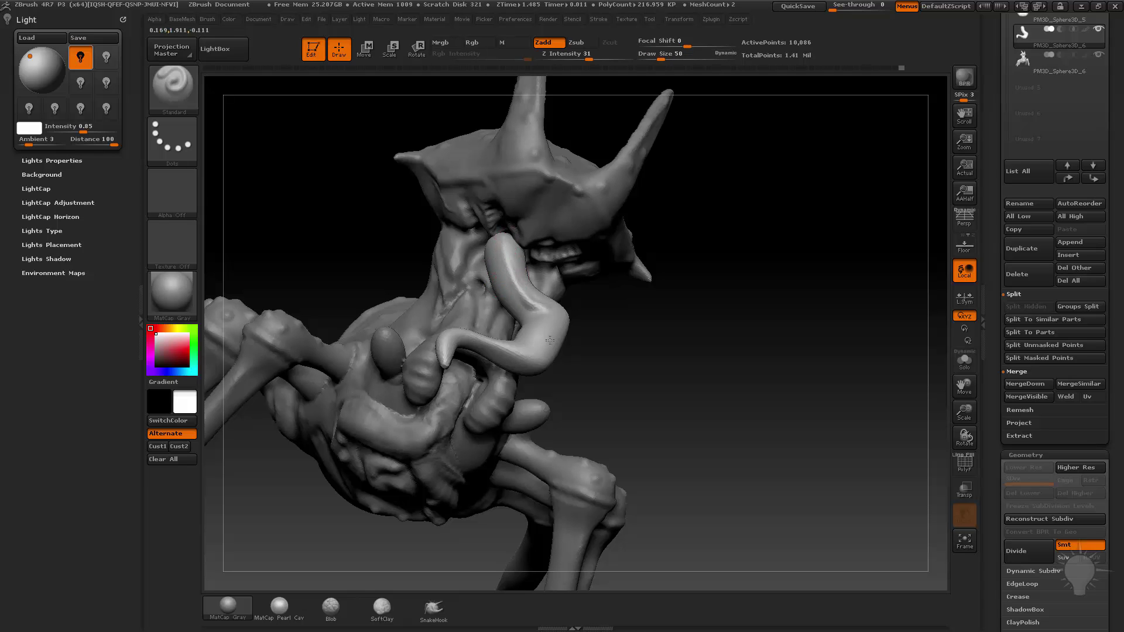
key("s")
left_click_drag(549, 340, 515, 358)
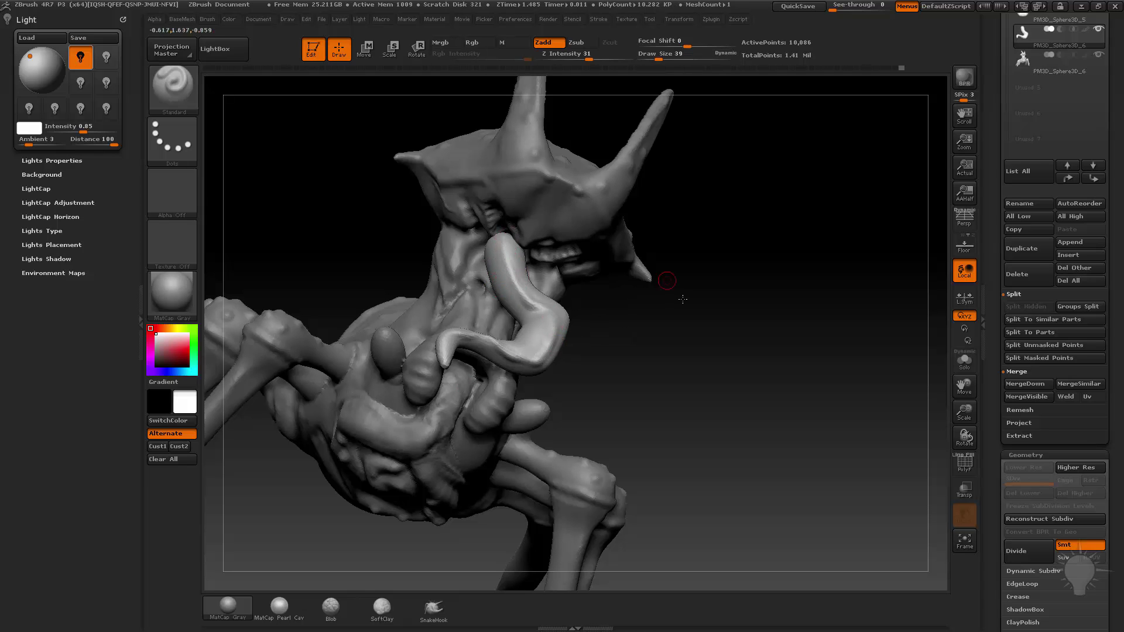
mouse_move(683, 299)
left_mouse_down()
mouse_move(665, 188)
mouse_move(549, 381)
left_mouse_up()
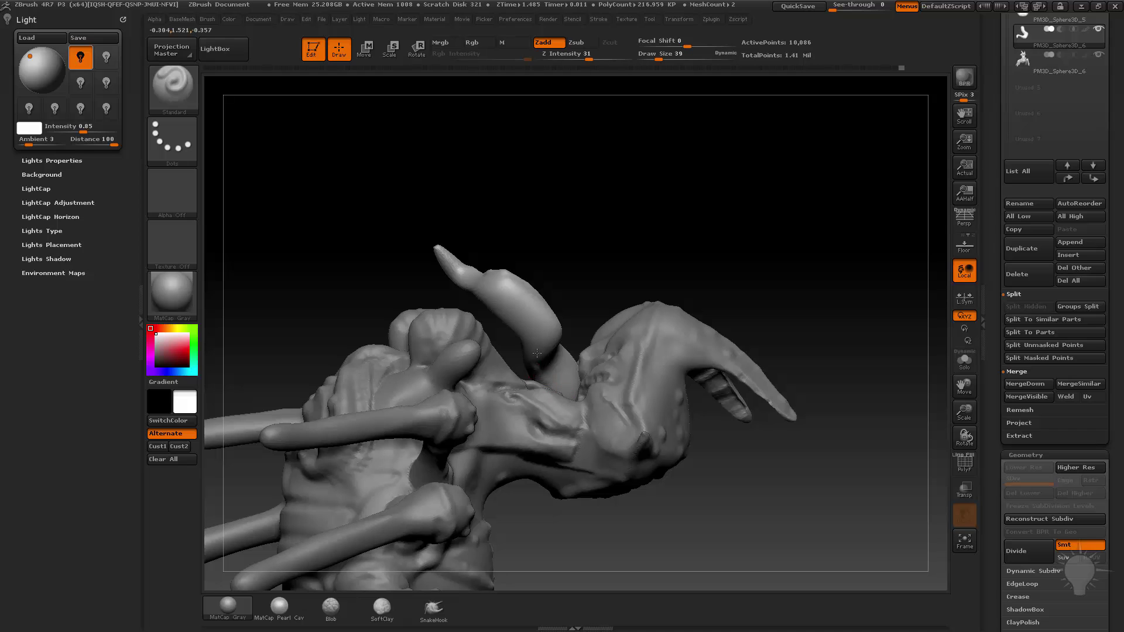
mouse_move(462, 217)
left_mouse_down()
mouse_move(665, 279)
mouse_move(653, 245)
mouse_move(657, 213)
mouse_move(616, 245)
left_mouse_up()
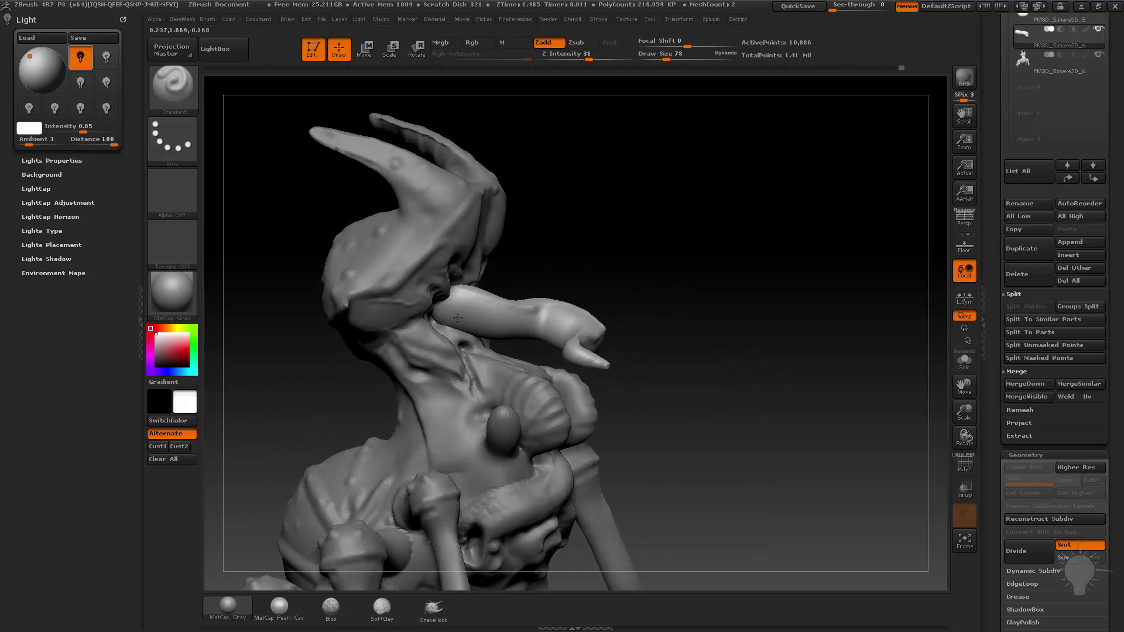
- Build a row of round suckers along the trunk's side with the Clay brush at draw size 78 and hollow their centres
left_click_drag(539, 242, 453, 310)
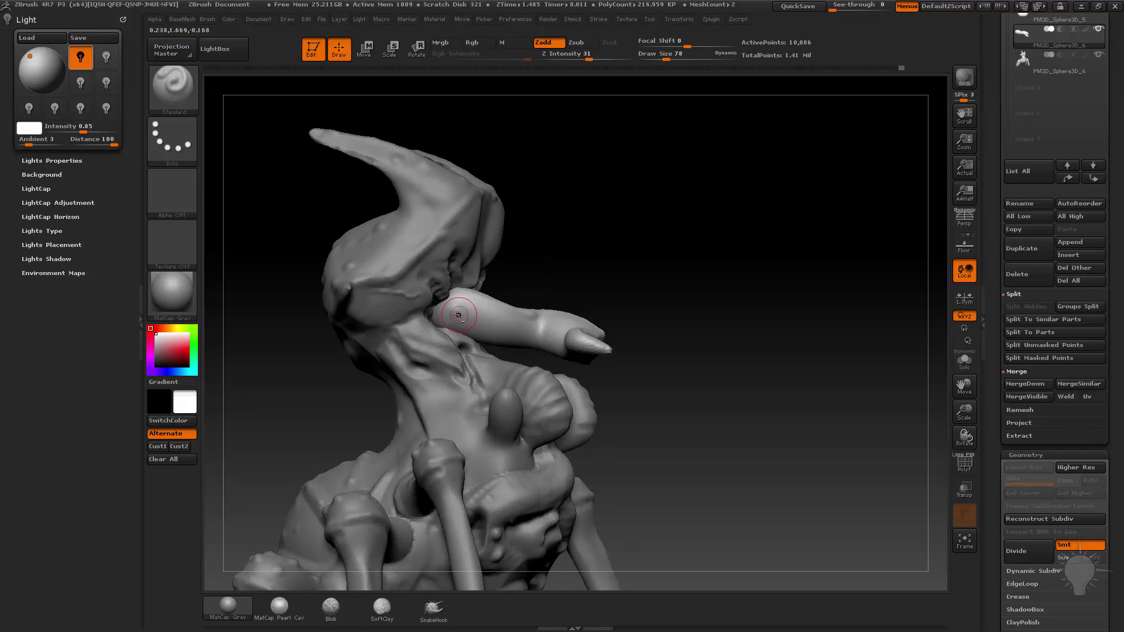
key("b")
key("c")
key("l")
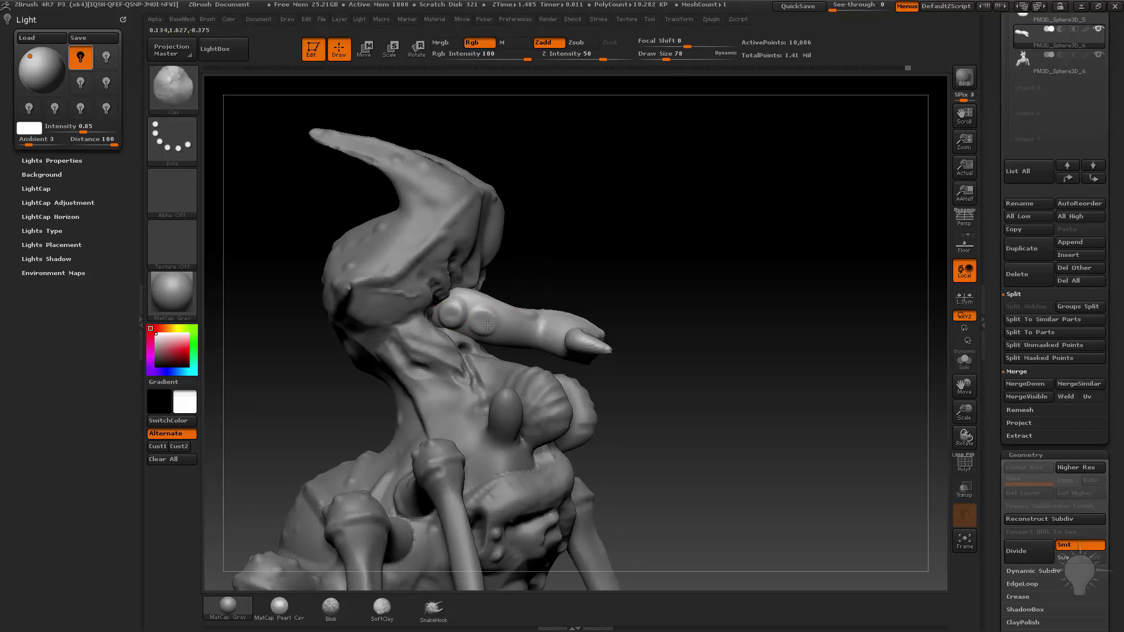
left_click_drag(487, 326, 517, 327)
left_click_drag(560, 296, 552, 329)
key("s")
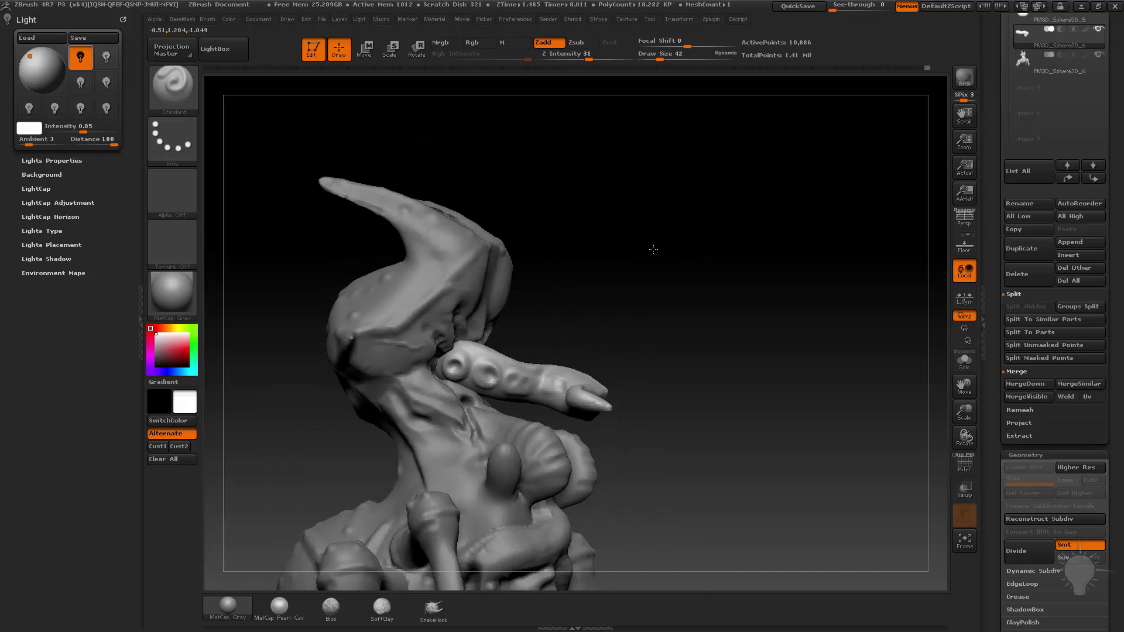
- Reshape the trunk to hang downward from the face with the Move brush at draw size 646
left_click_drag(652, 252, 728, 265)
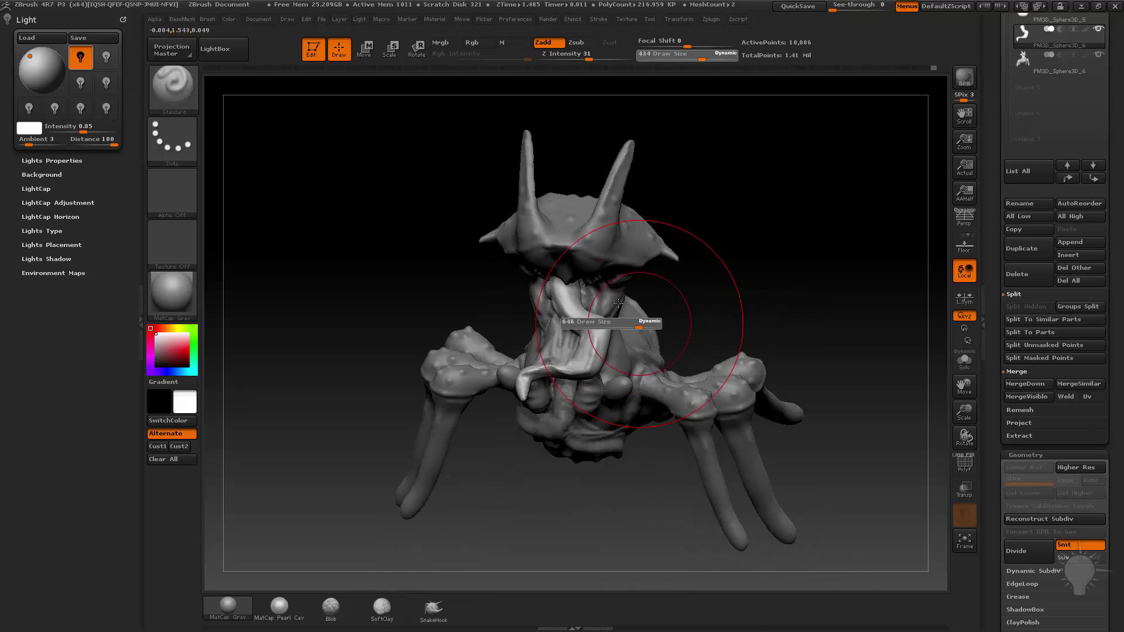
mouse_move(785, 249)
left_mouse_down()
mouse_move(727, 250)
mouse_move(691, 233)
mouse_move(793, 297)
left_mouse_up()
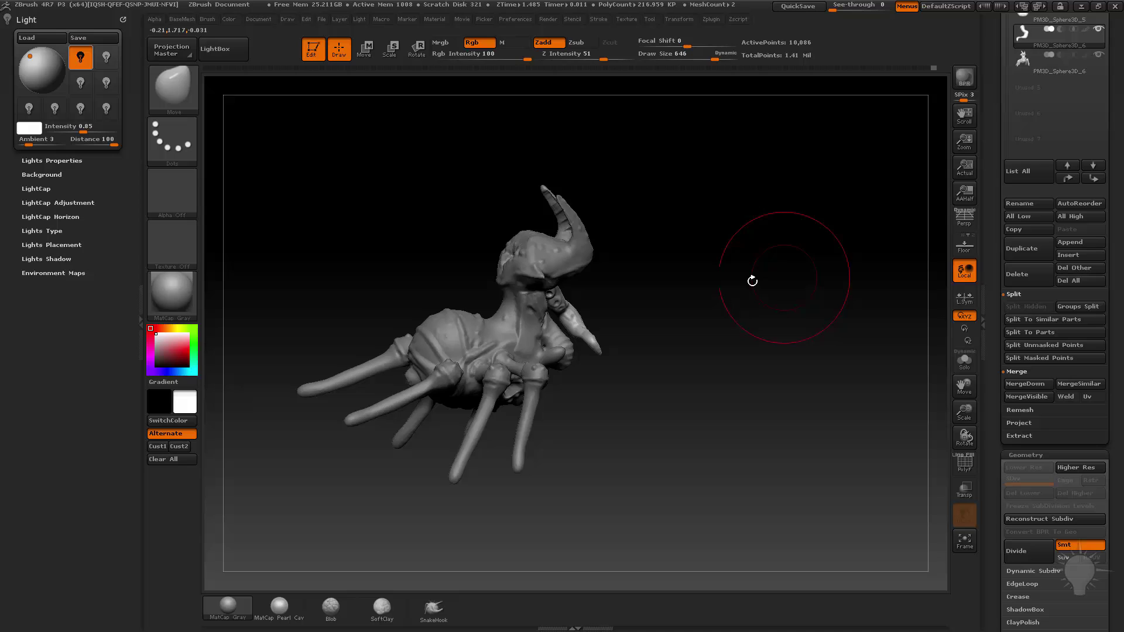
mouse_move(752, 281)
left_mouse_down()
mouse_move(778, 348)
mouse_move(810, 309)
mouse_move(825, 376)
mouse_move(673, 327)
mouse_move(715, 334)
left_mouse_up()
- Make the body the active subtool and sculpt folds around the neck with the Standard brush at draw size 56
left_click(594, 342, "alt")
key("s")
left_click_drag(539, 337, 534, 336)
left_click_drag(691, 339, 744, 342)
left_click_drag(550, 344, 523, 338, "shift")
left_click_drag(597, 347, 525, 326)
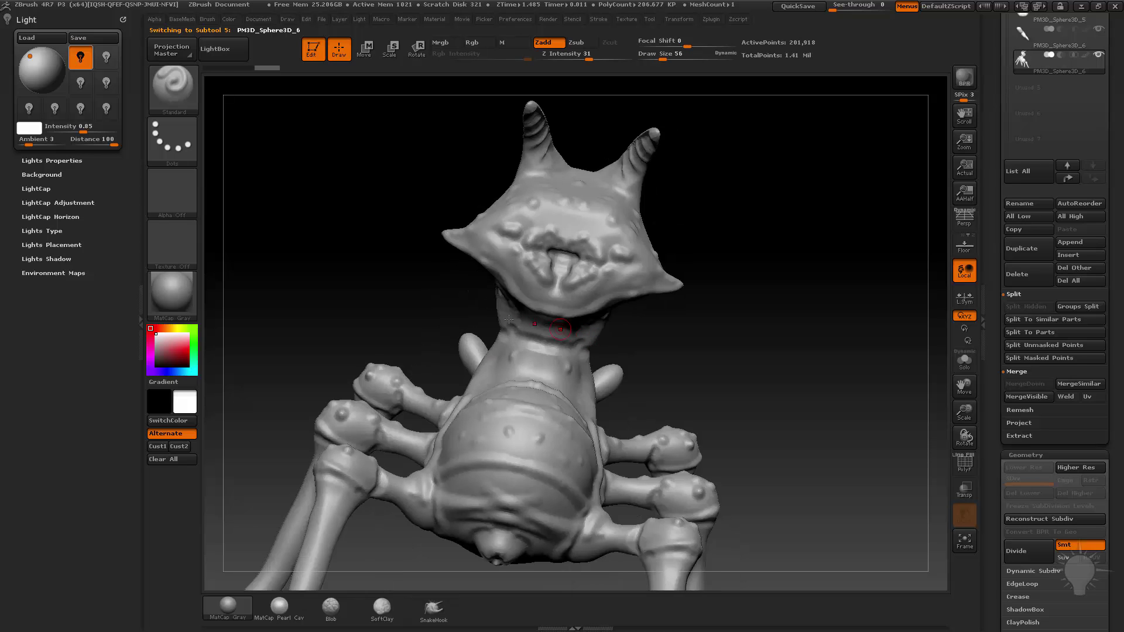
left_click_drag(621, 347, 479, 314)
left_click_drag(561, 335, 472, 330)
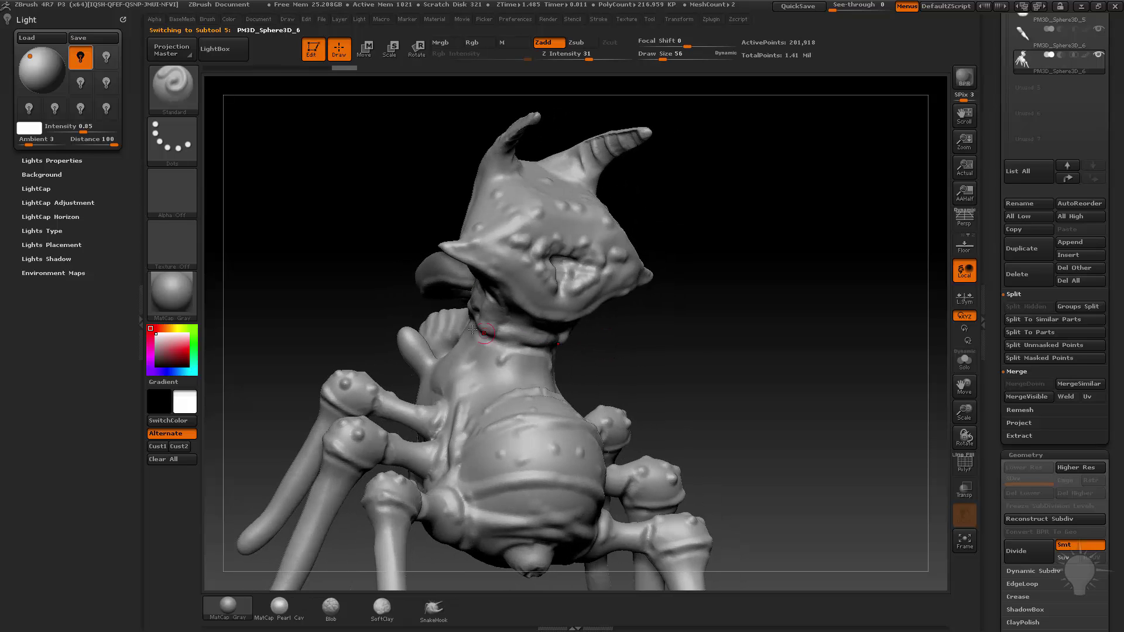
- Sculpt wrinkles down the side of the neck and its base with the Standard brush at draw size 42
left_click_drag(565, 365, 473, 352)
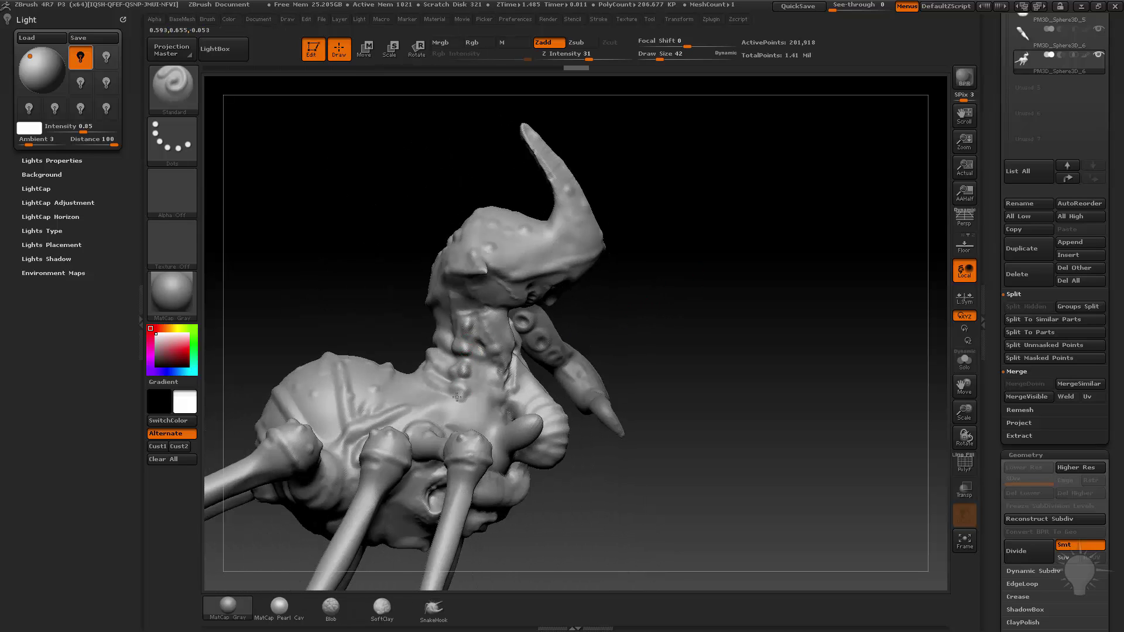
left_click_drag(425, 398, 460, 401)
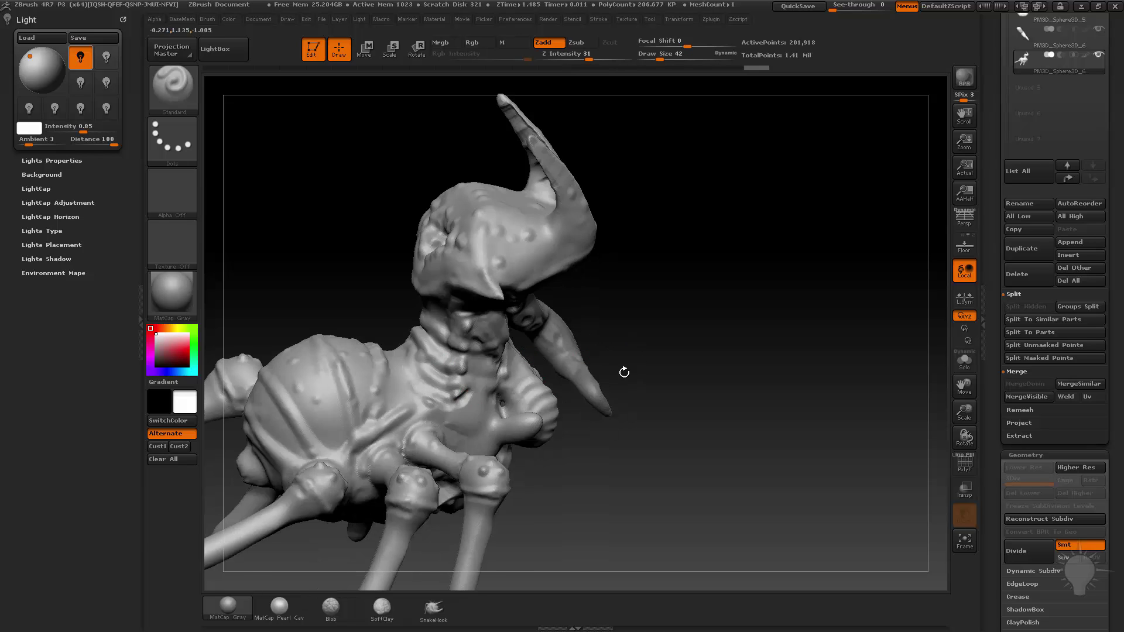
left_click_drag(624, 372, 420, 400)
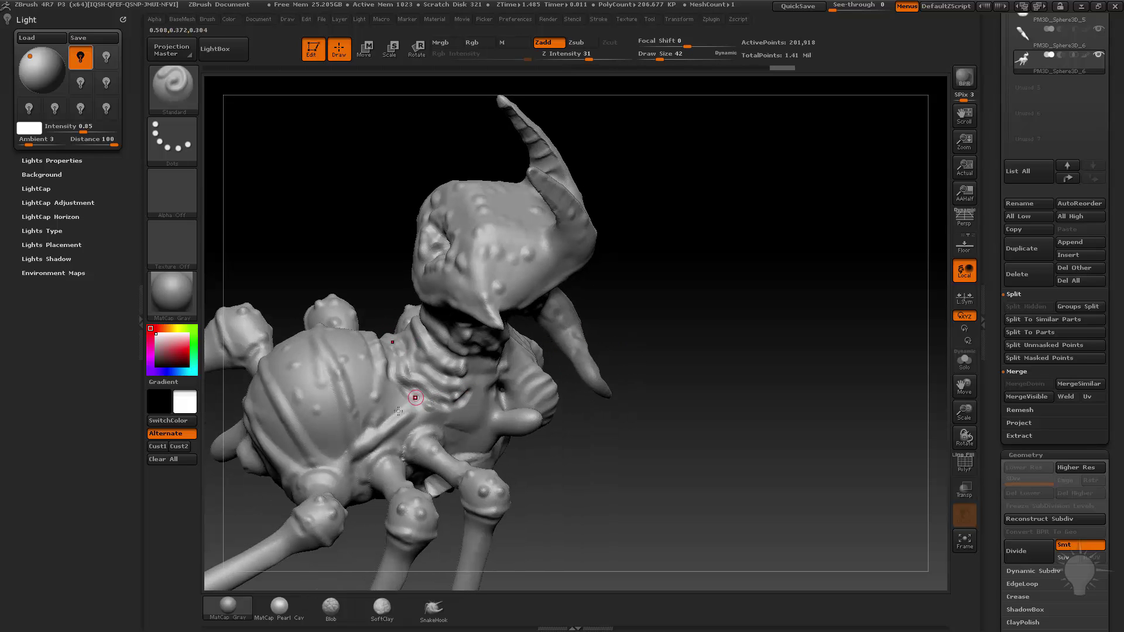
mouse_move(673, 376)
left_mouse_down()
mouse_move(693, 313)
mouse_move(482, 305)
mouse_move(657, 310)
mouse_move(776, 330)
mouse_move(705, 313)
mouse_move(732, 306)
mouse_move(638, 386)
mouse_move(675, 275)
mouse_move(727, 357)
mouse_move(803, 379)
mouse_move(742, 364)
mouse_move(798, 360)
mouse_move(881, 387)
mouse_move(775, 433)
mouse_move(765, 386)
mouse_move(708, 369)
mouse_move(813, 347)
mouse_move(755, 336)
mouse_move(790, 366)
mouse_move(795, 351)
mouse_move(710, 359)
mouse_move(698, 349)
left_mouse_up()
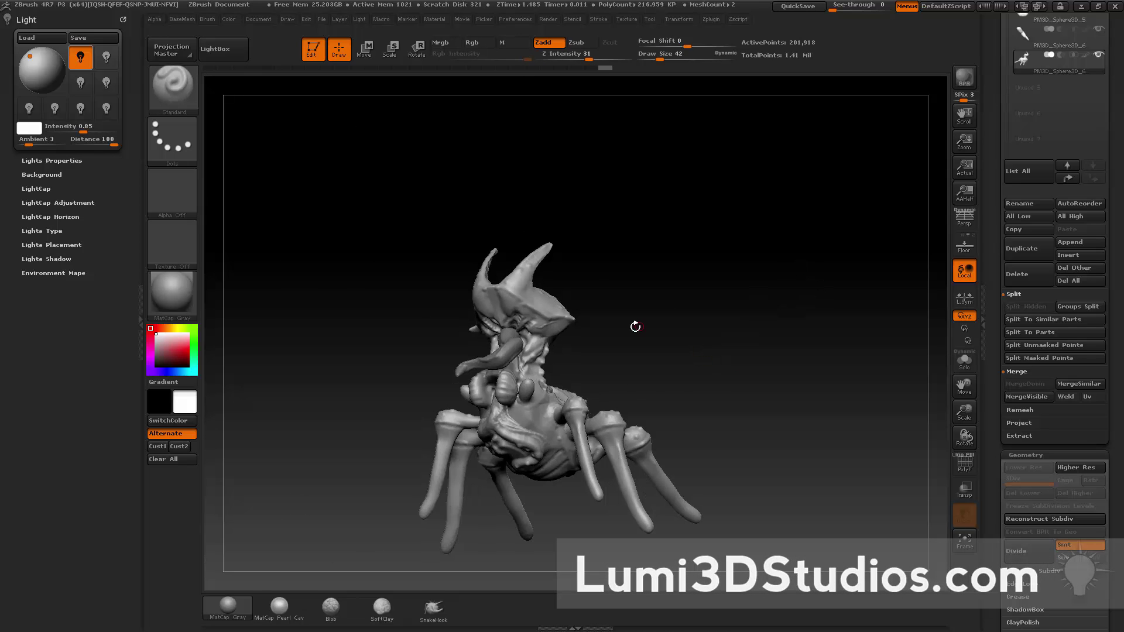